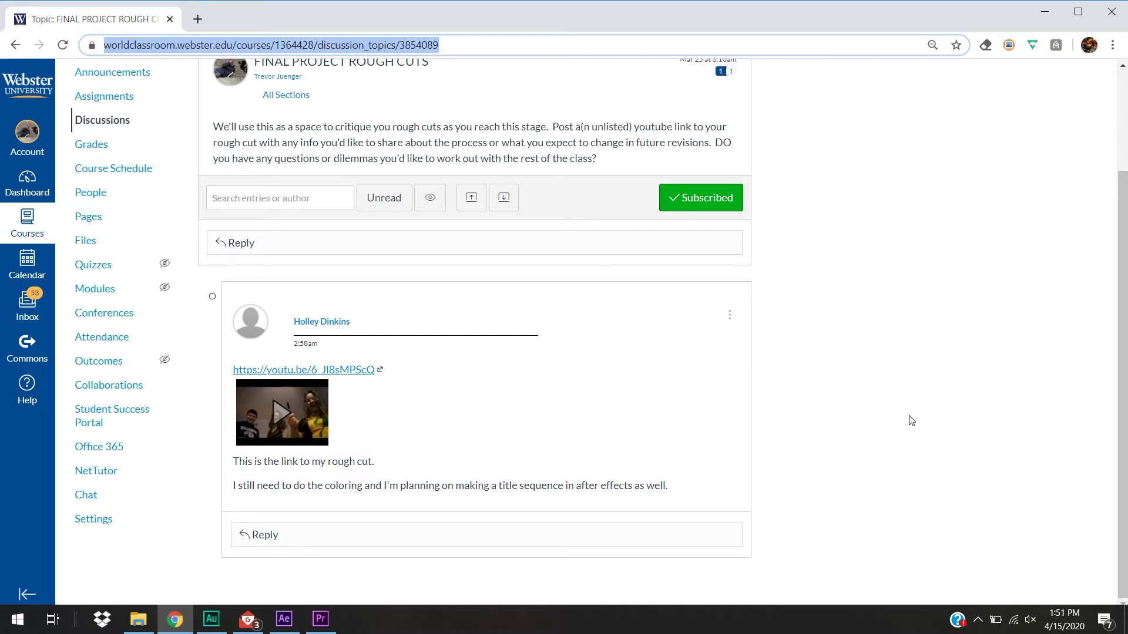
click(1123, 331)
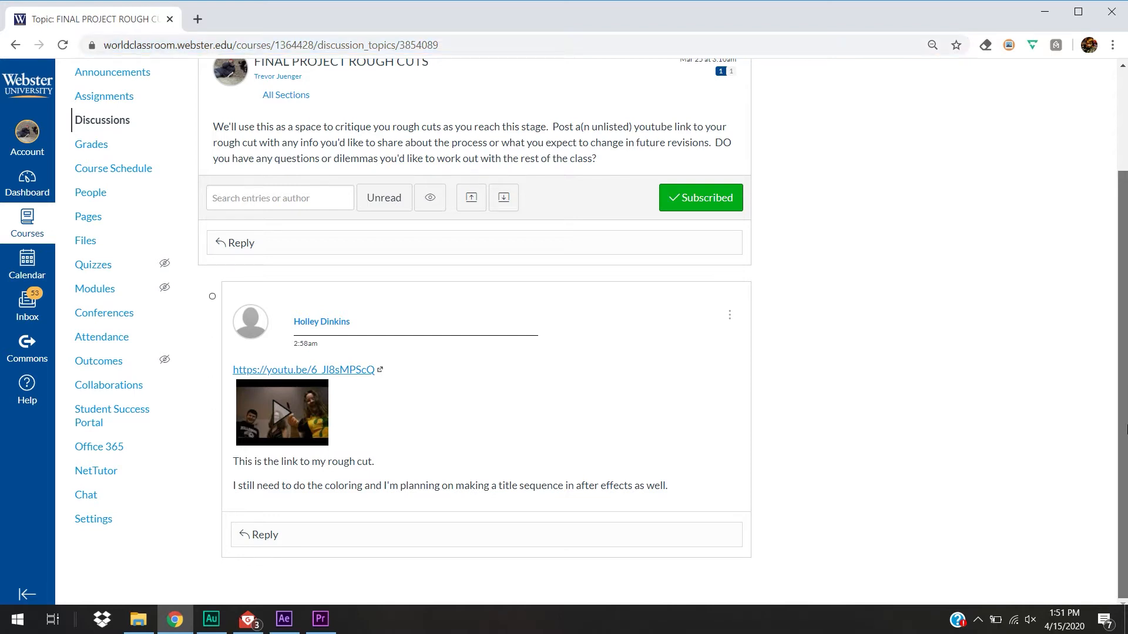
drag(1126, 420, 1126, 498)
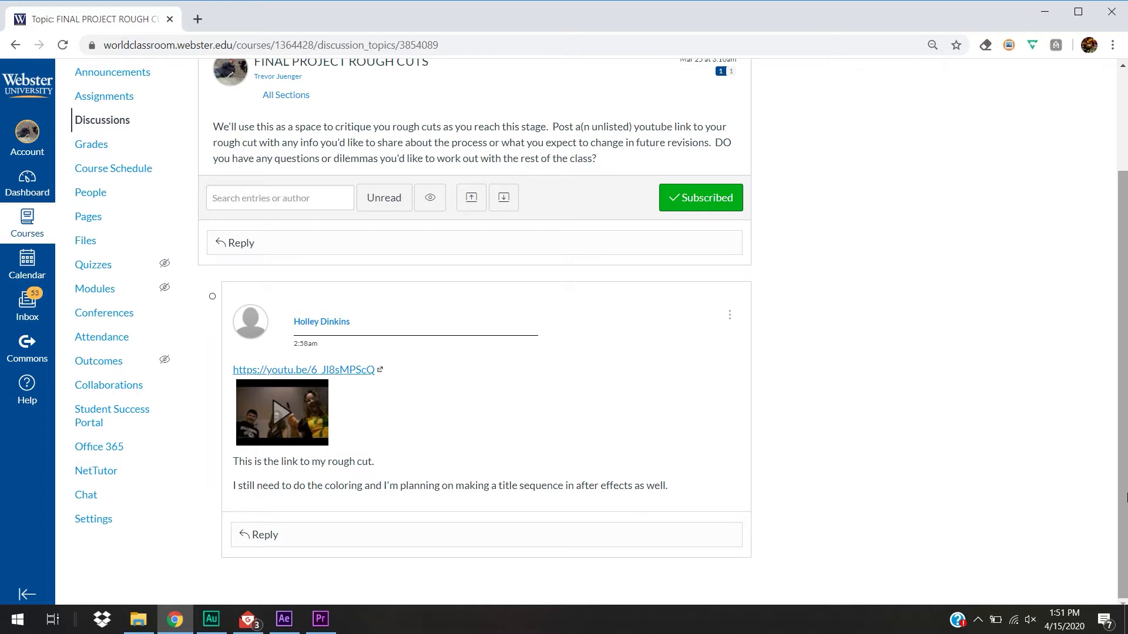
scroll(1127, 498, up, 1)
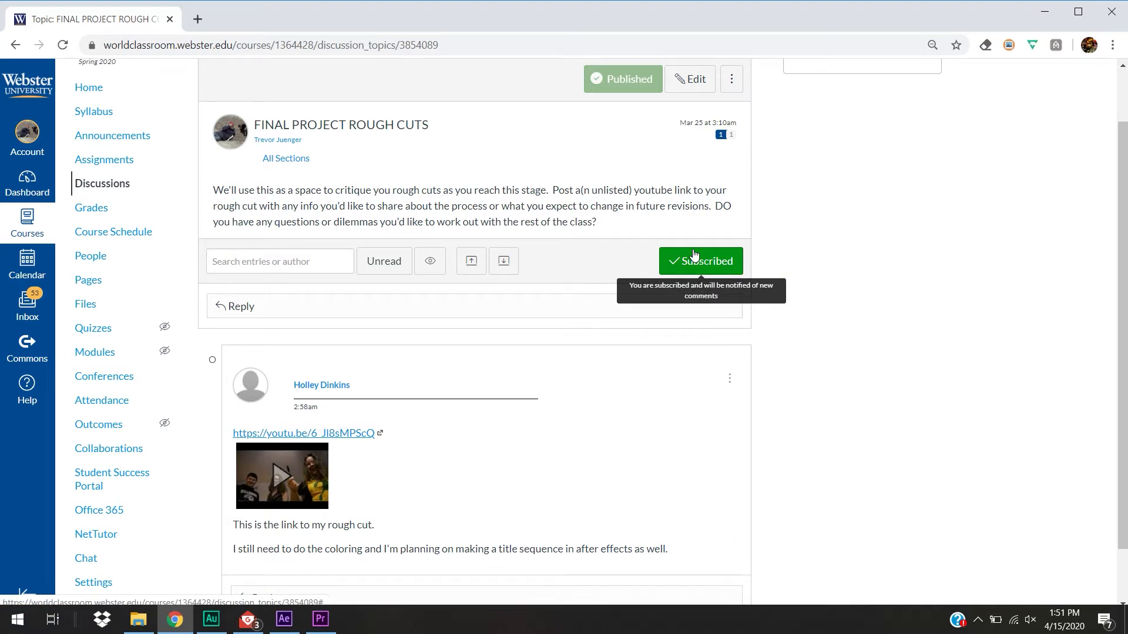
mouse_move(1123, 284)
mouse_down()
mouse_move(1123, 336)
mouse_move(1123, 272)
mouse_up()
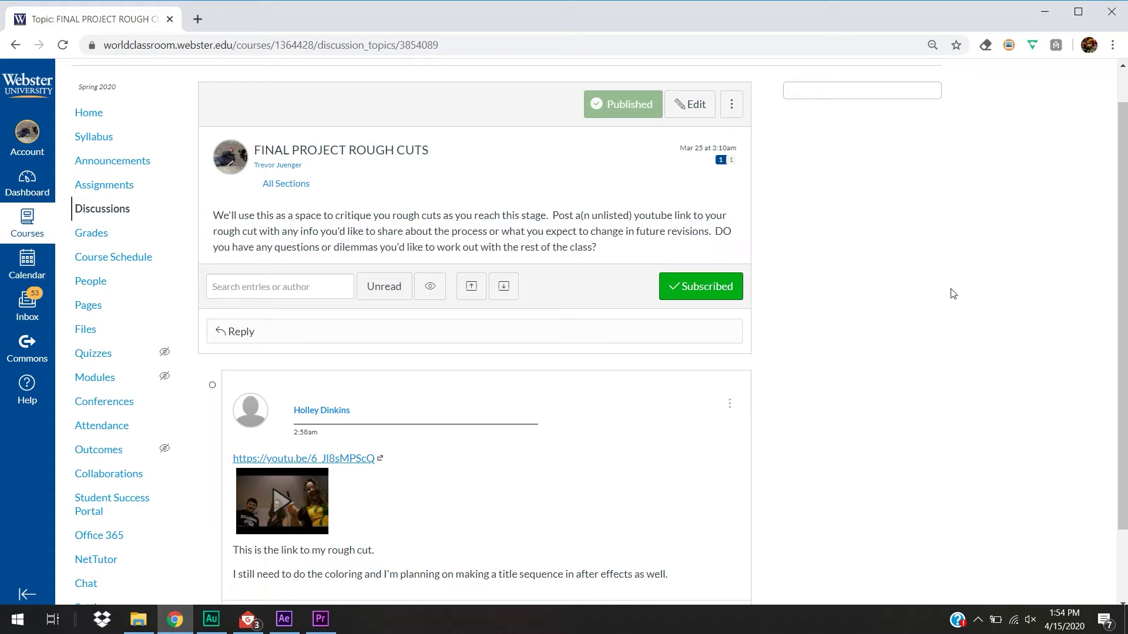
Switch to After Effects and import the edge blend, object and surface video files from the MIR65TBNTFS (F:) drive as footage
click(284, 619)
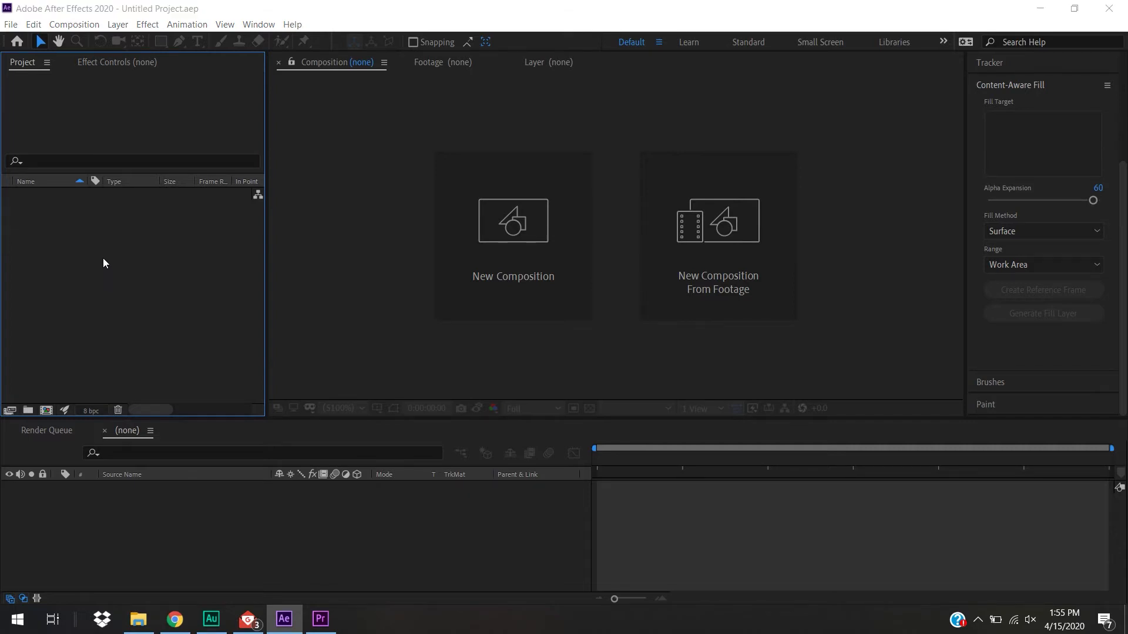
double_click(106, 324)
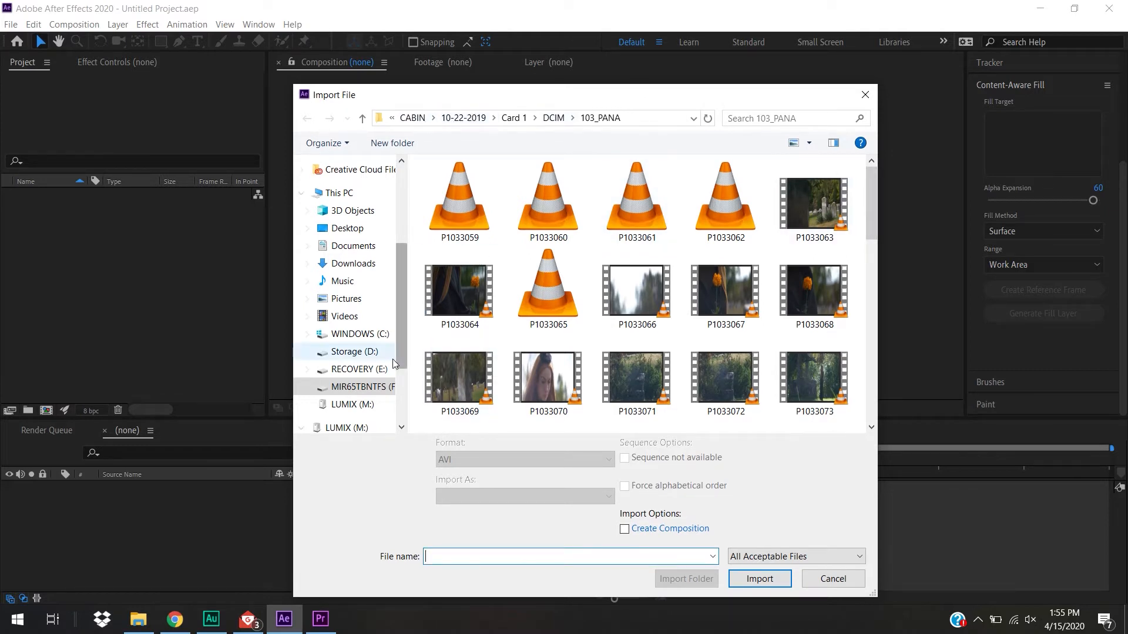
click(382, 388)
drag(581, 388, 468, 320)
ctrl+click(492, 296)
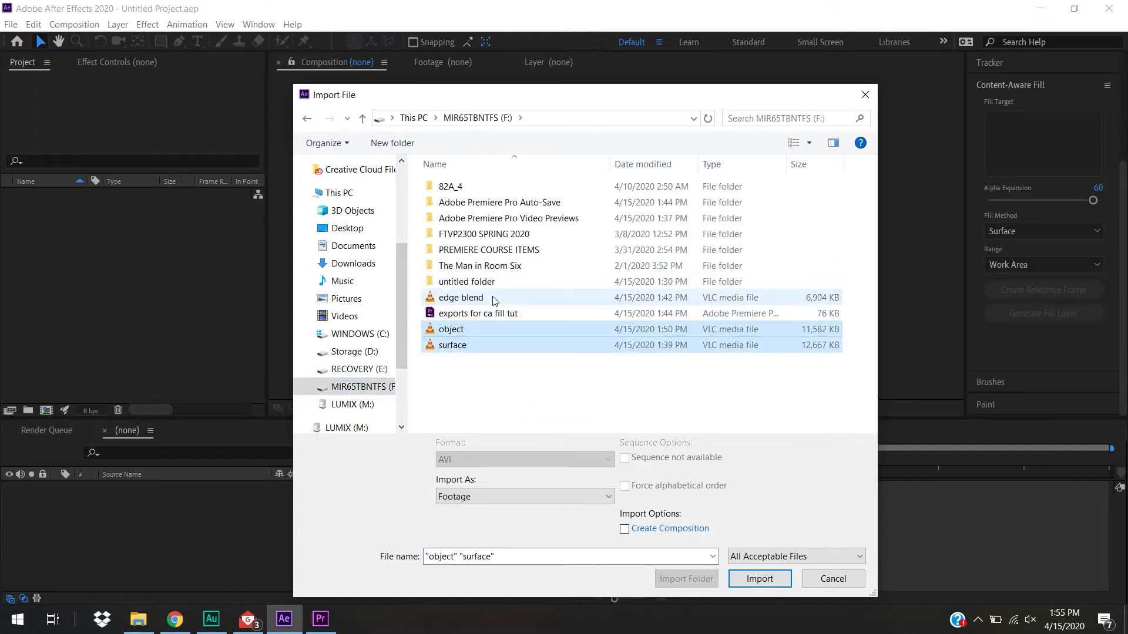
click(774, 582)
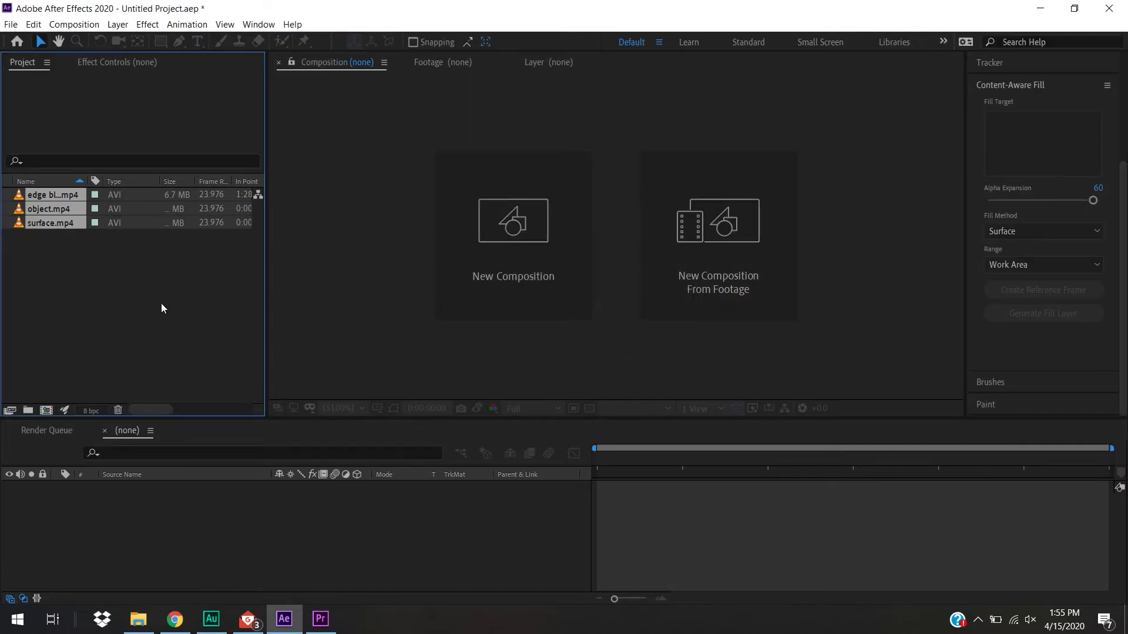
Create a new composition from the surface.mp4 footage
click(123, 281)
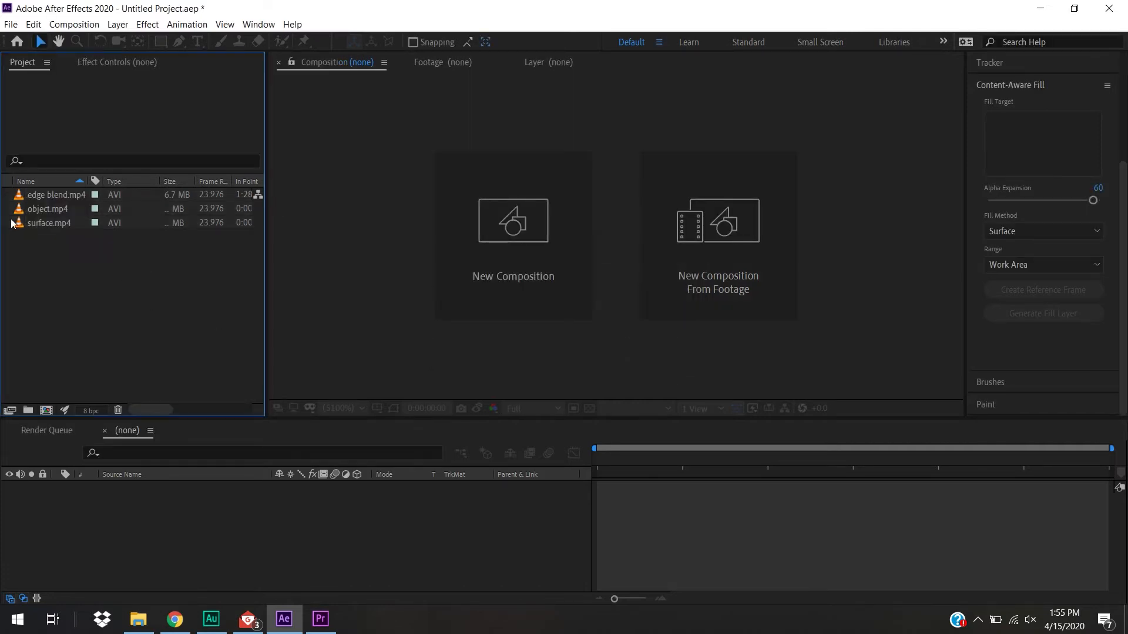
click(43, 223)
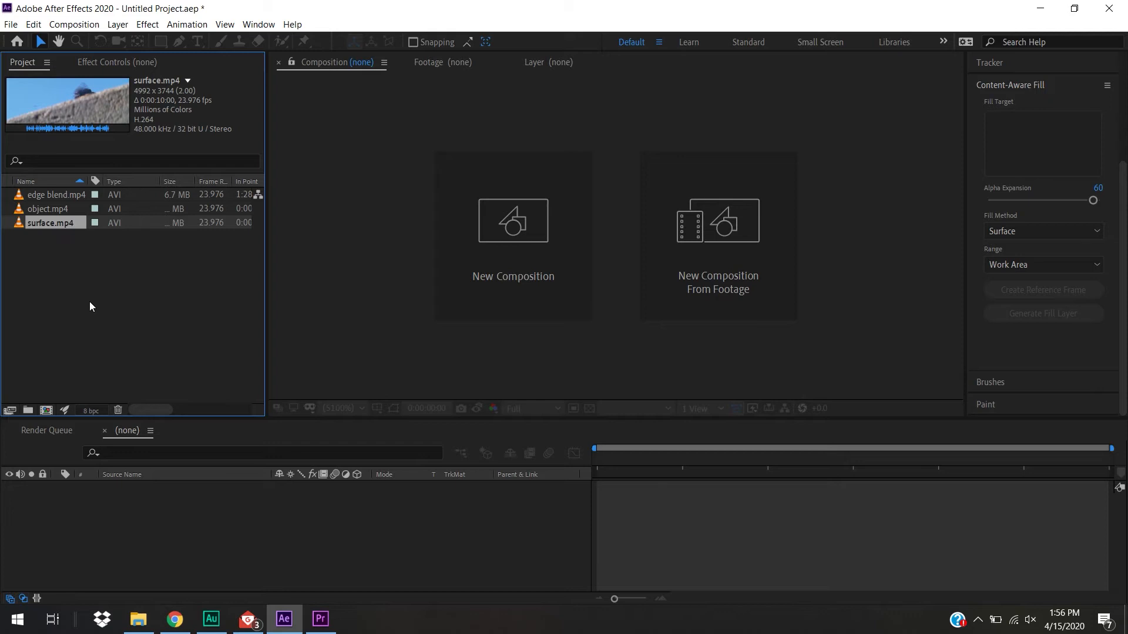
drag(26, 226, 46, 410)
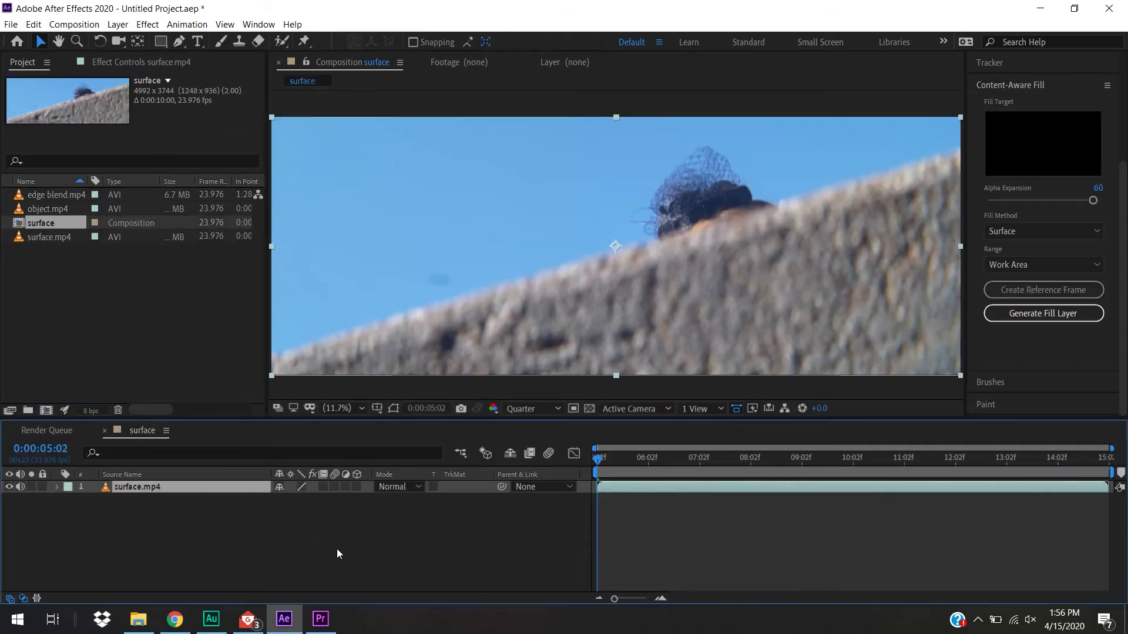
Check the Replace With After Effects Composition option for the timeline clip in Premiere Pro, and return to After Effects
click(320, 619)
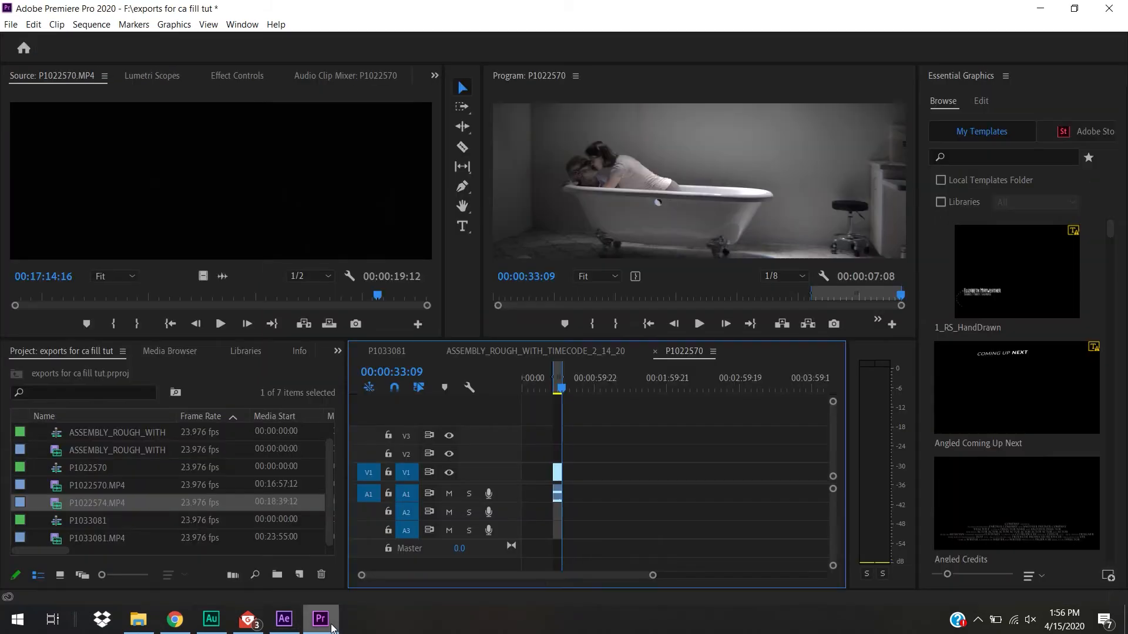
right_click(557, 478)
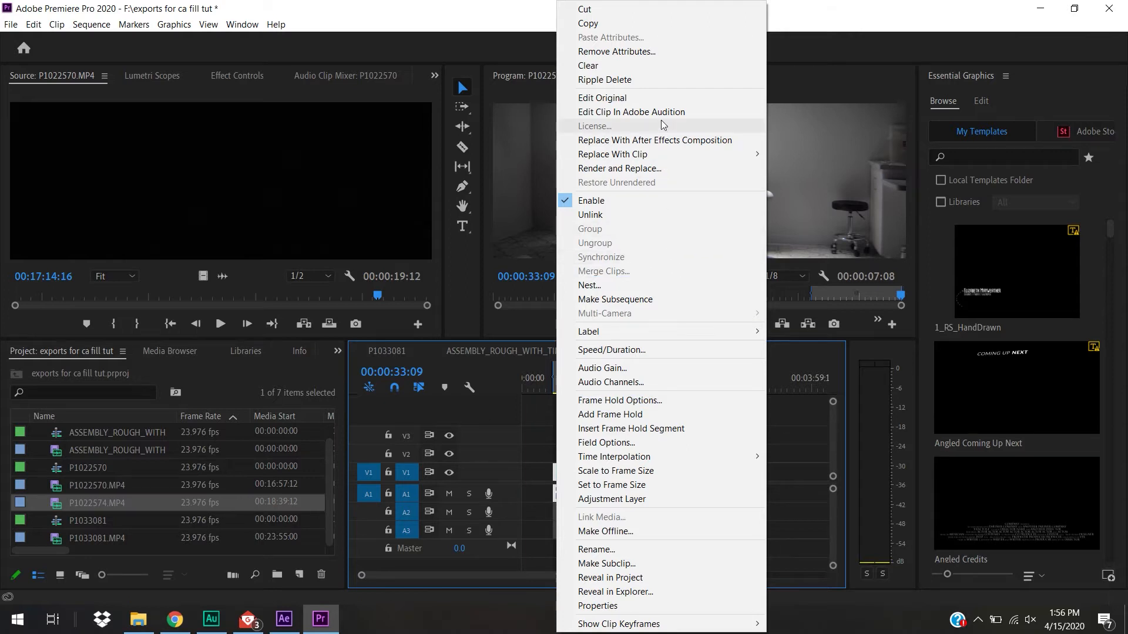
click(806, 476)
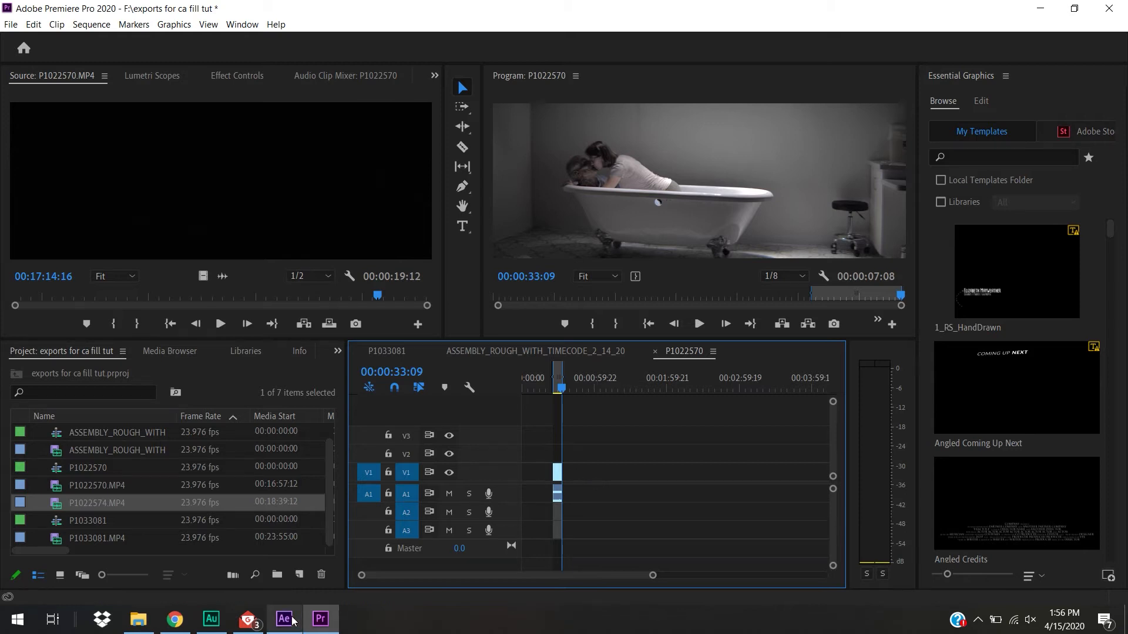
mouse_move(293, 621)
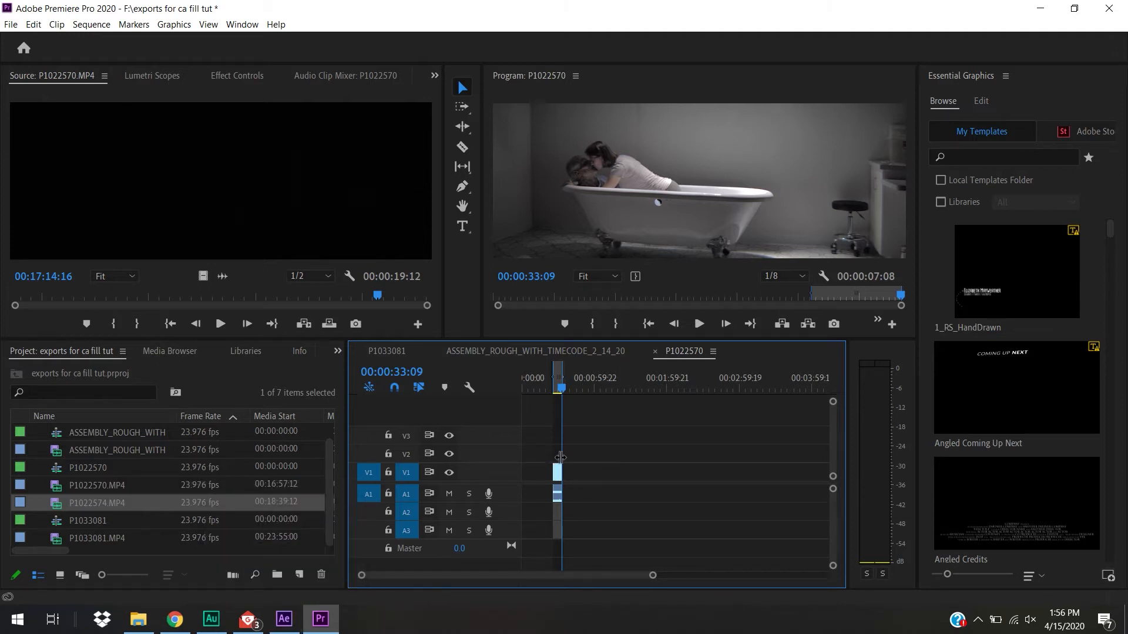
click(292, 621)
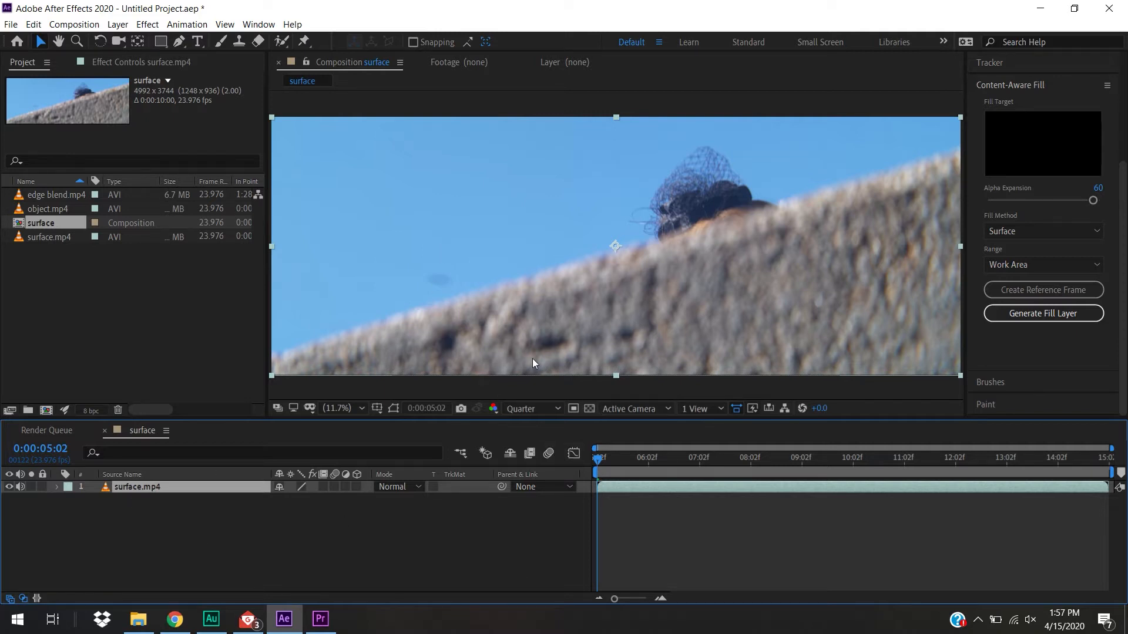
Play and scrub the surface composition, enlarging the viewer to examine the dark smudge in the sky
drag(613, 457, 533, 467)
key(grave)
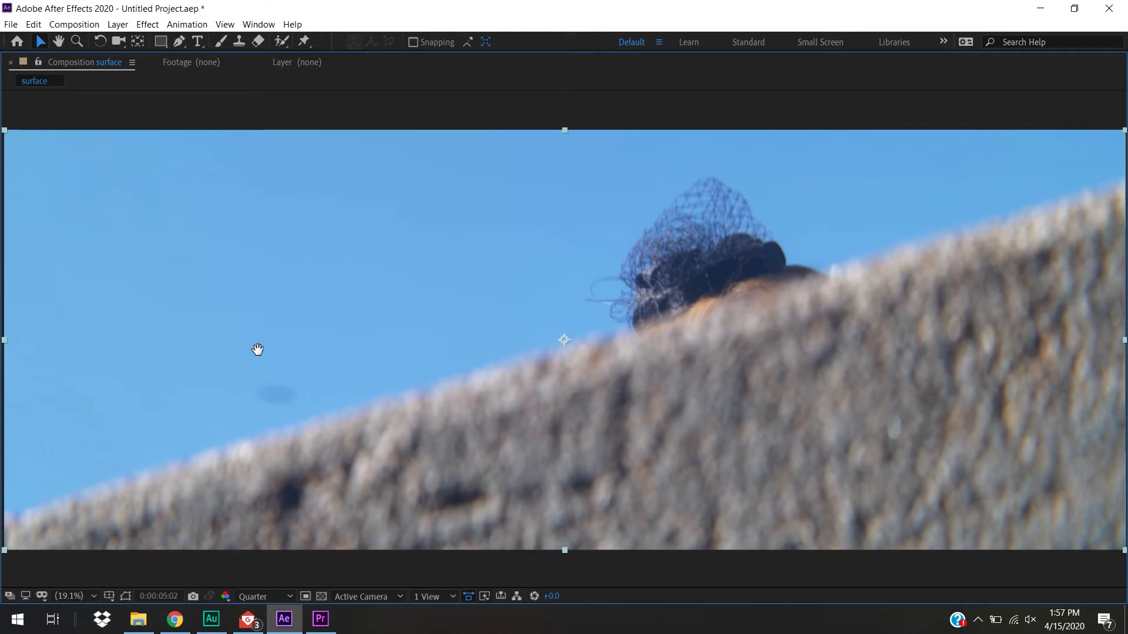
key(space)
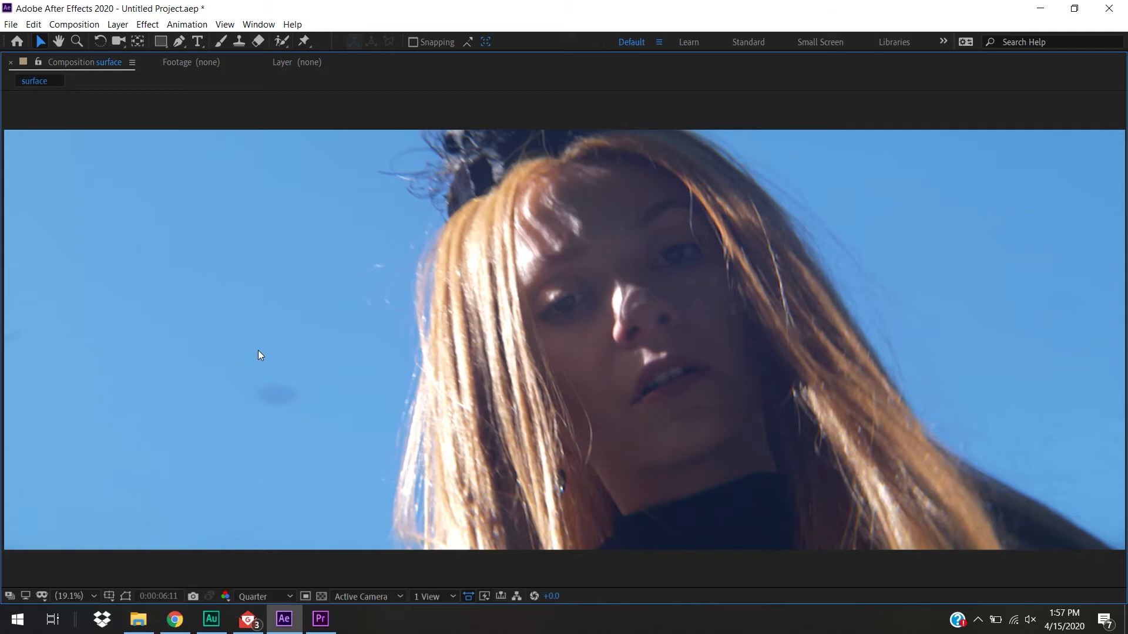
key(grave)
drag(692, 457, 1025, 486)
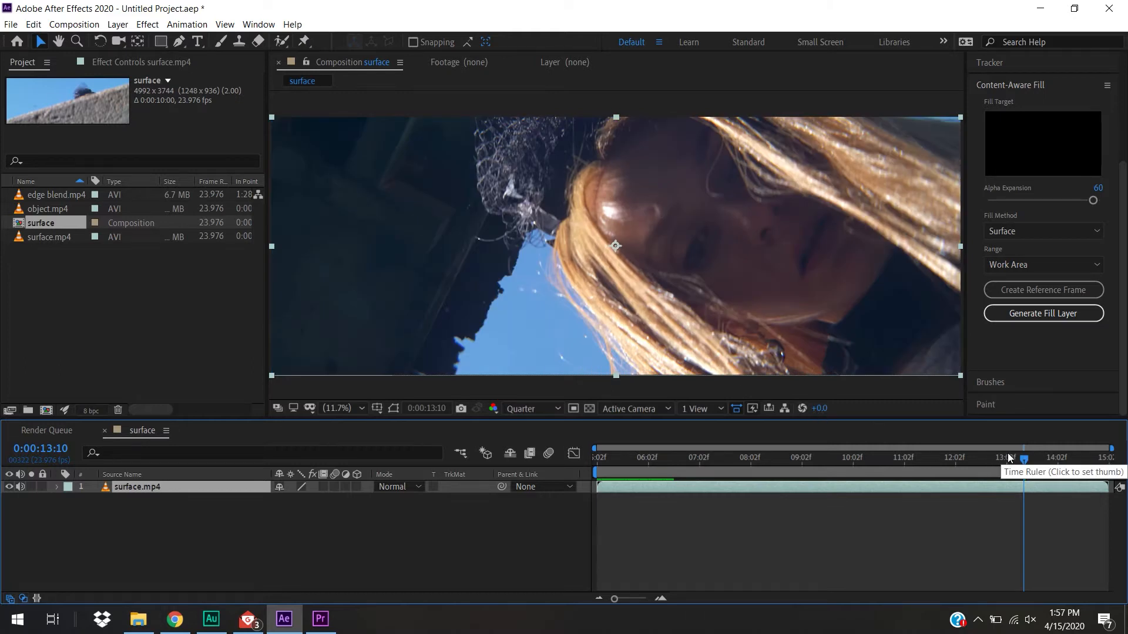
drag(1015, 468, 620, 461)
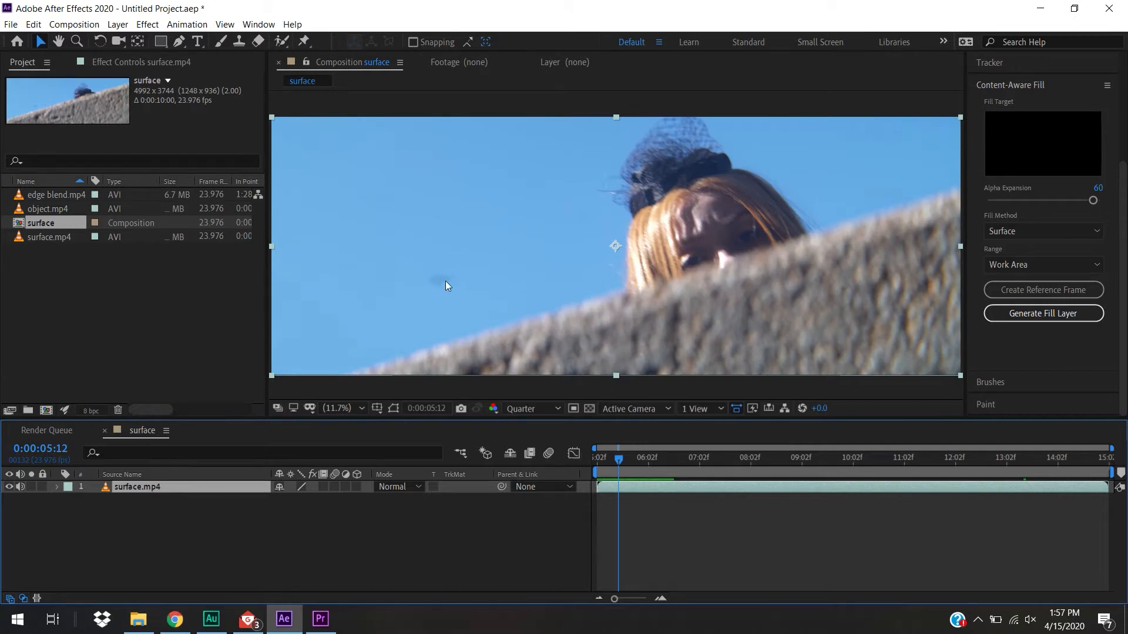
key(grave)
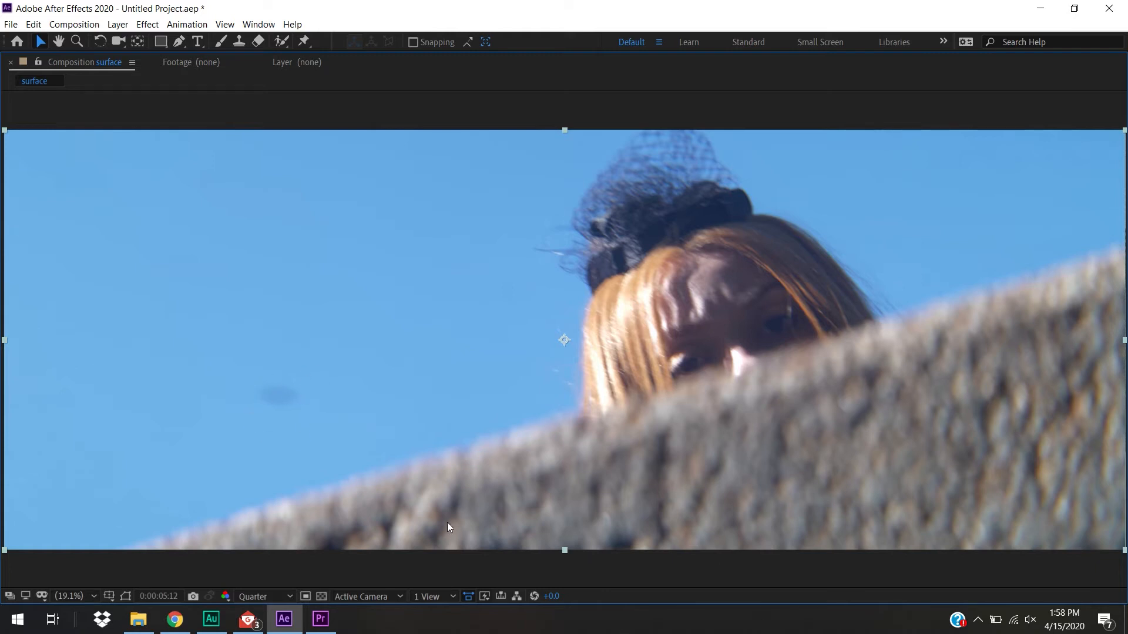
key(grave)
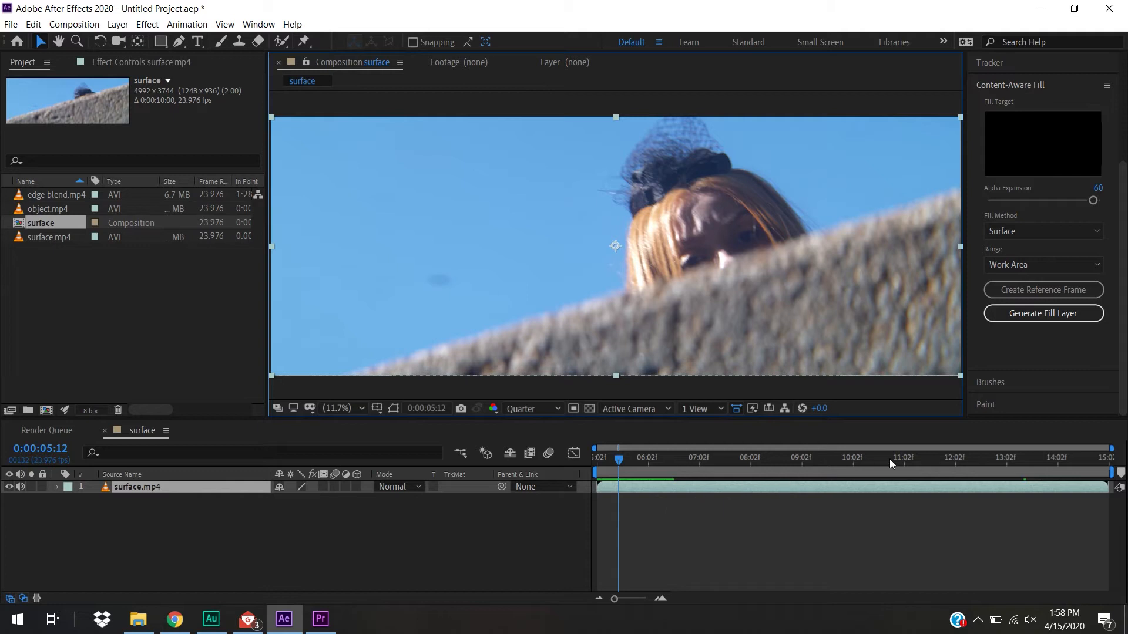
Examine the smudge's area in the shot's later frames, where the dark structure and hair cross the sky
click(889, 459)
drag(890, 459, 917, 463)
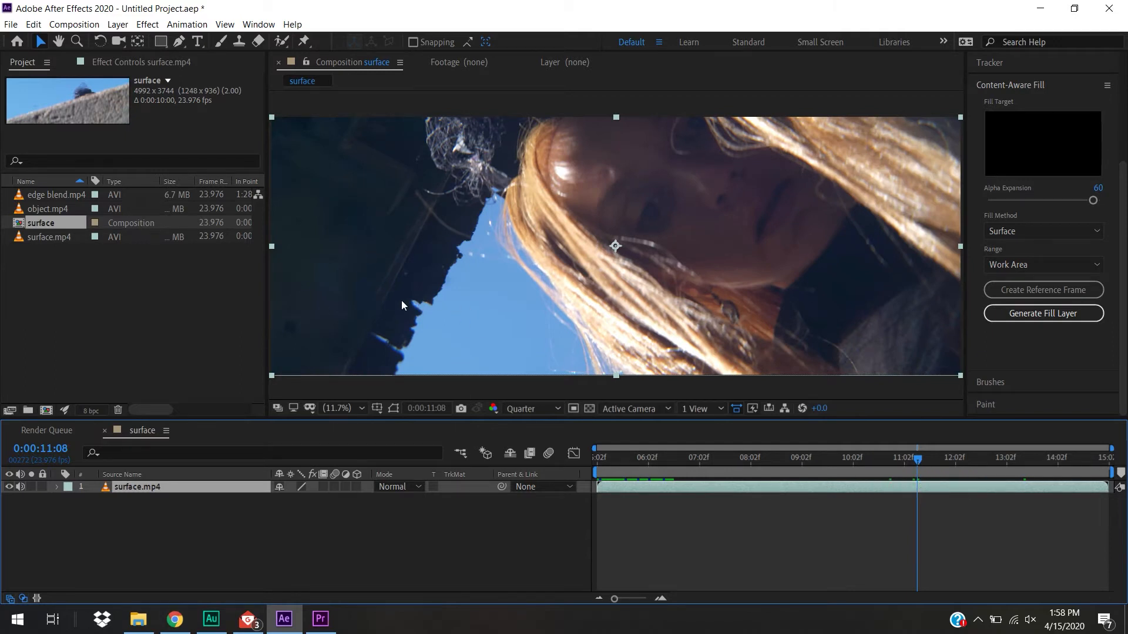
key(grave)
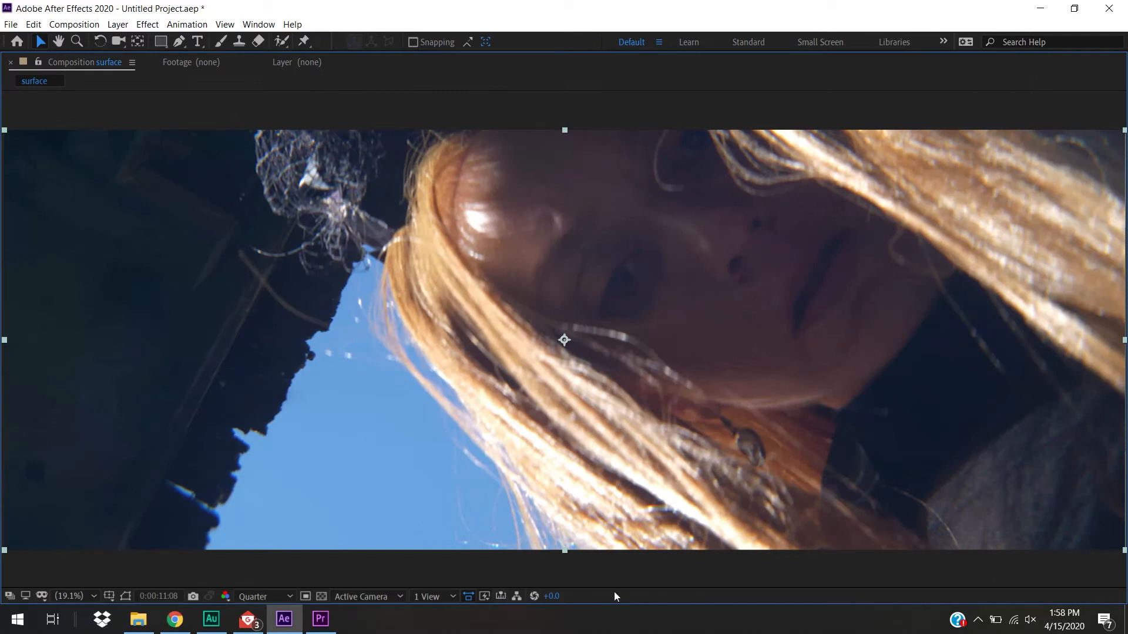
key(grave)
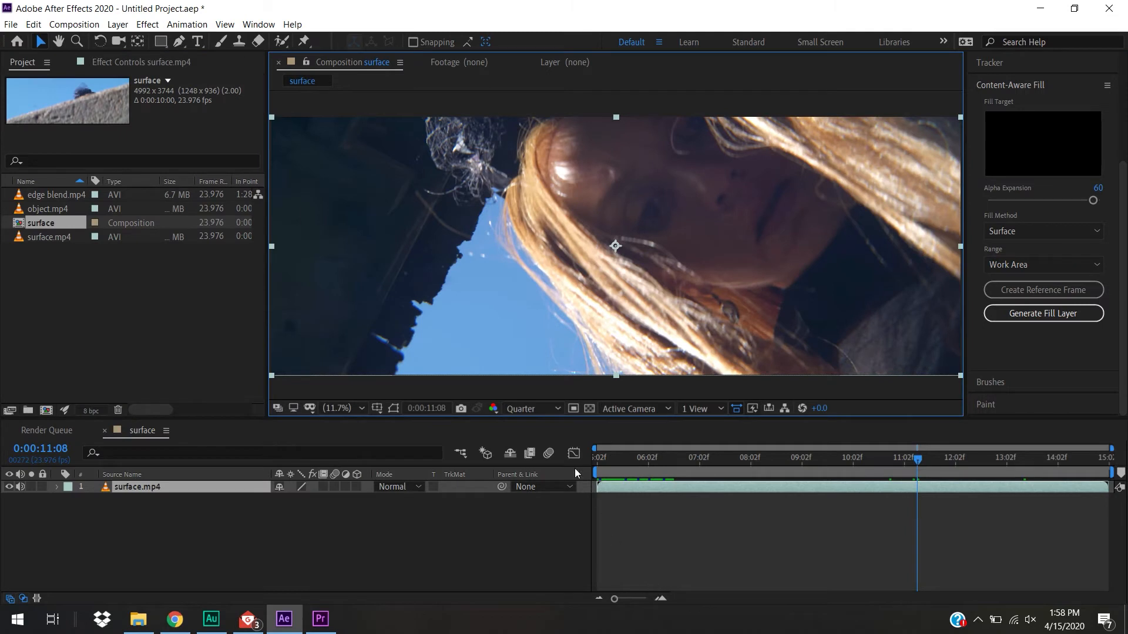
drag(901, 463, 852, 464)
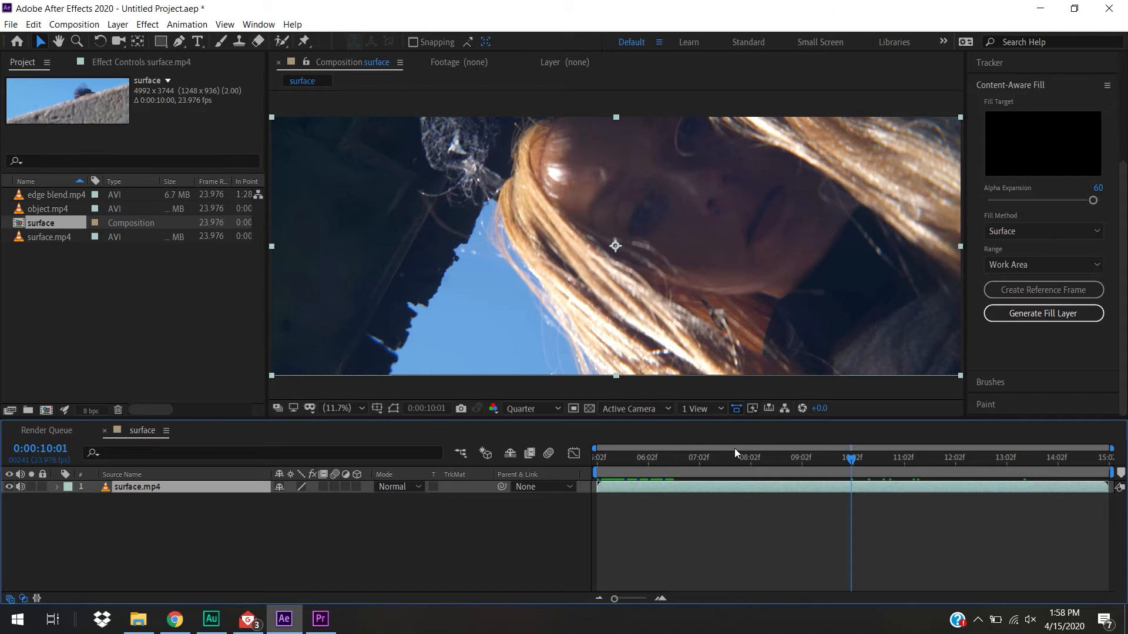
key(grave)
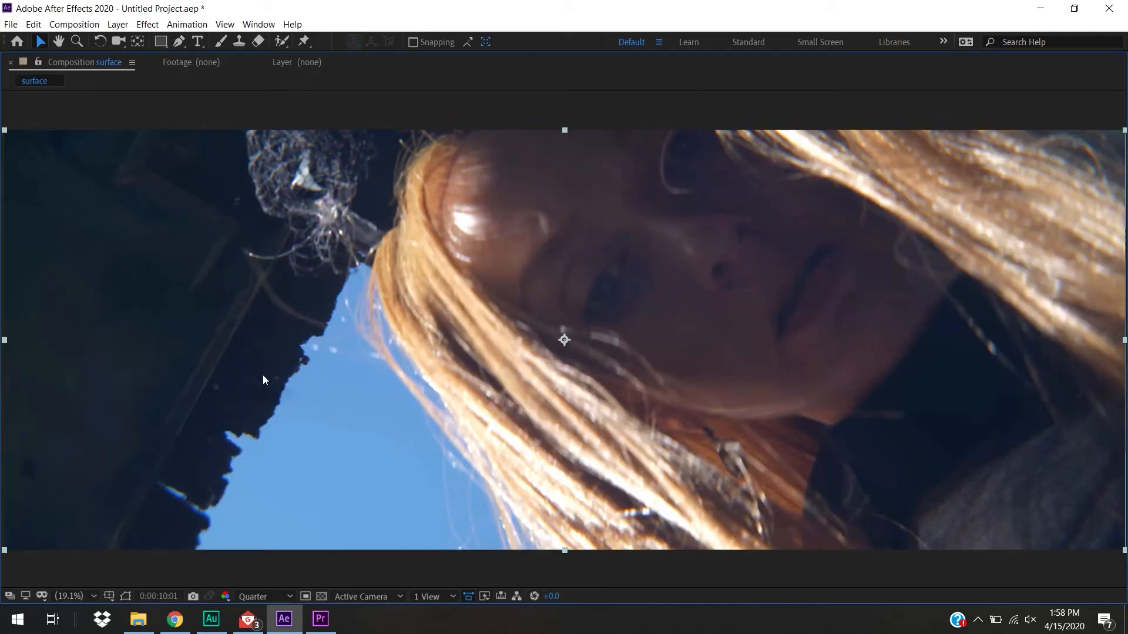
key(grave)
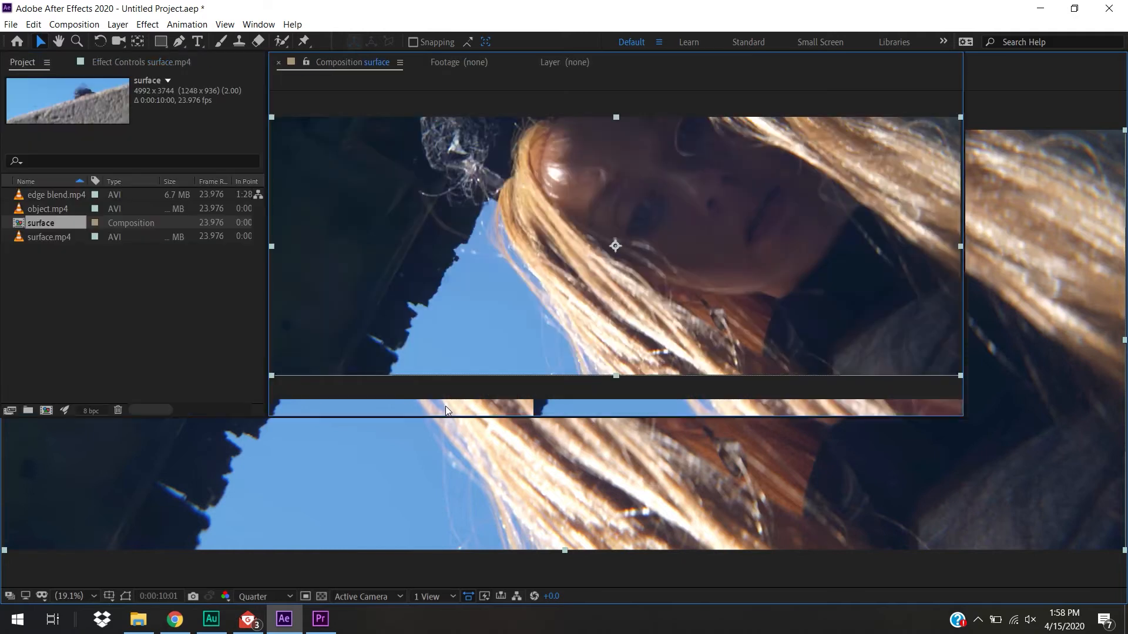
drag(788, 459, 850, 482)
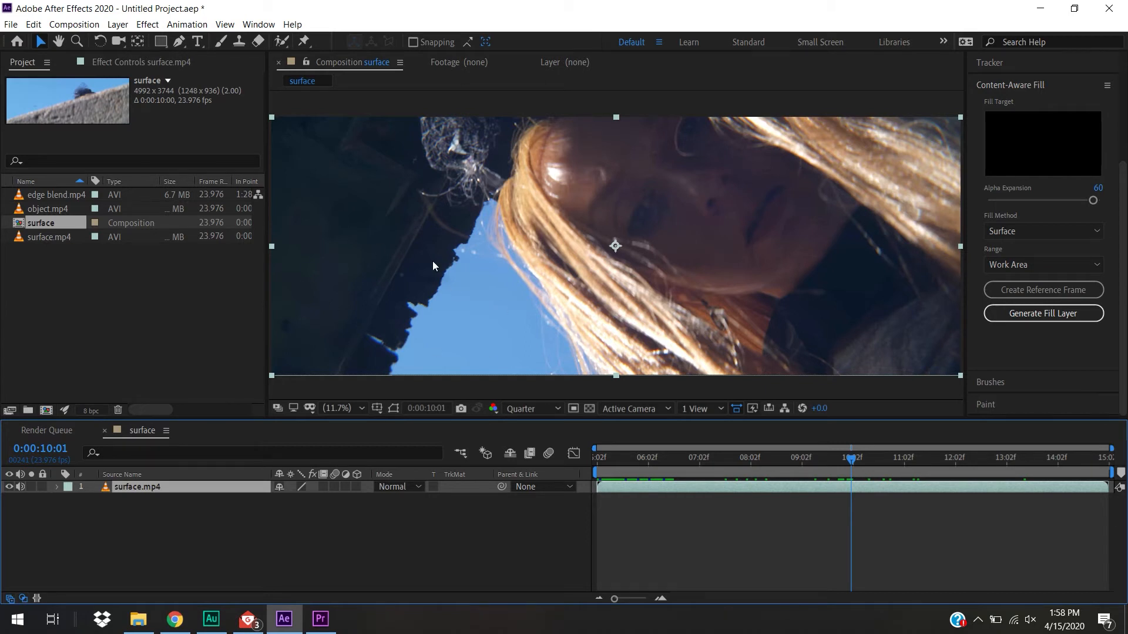
drag(846, 460, 1032, 522)
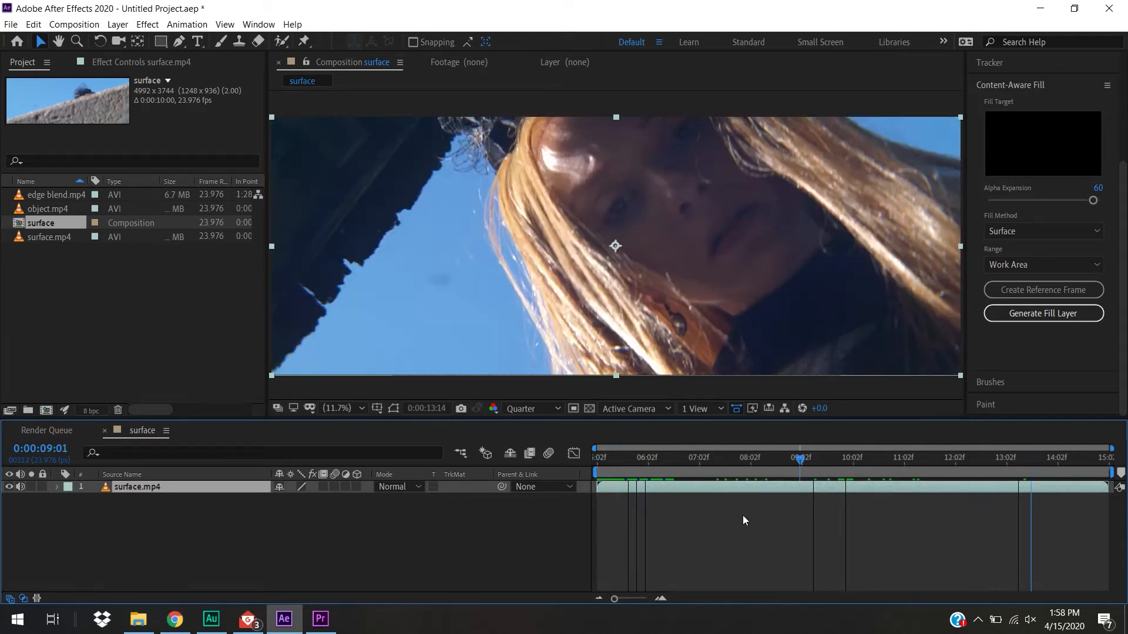
At the composition's first frame, draw a closed Pen mask around the sky smudge on the surface.mp4 layer and reveal its Mask Path
key(Home)
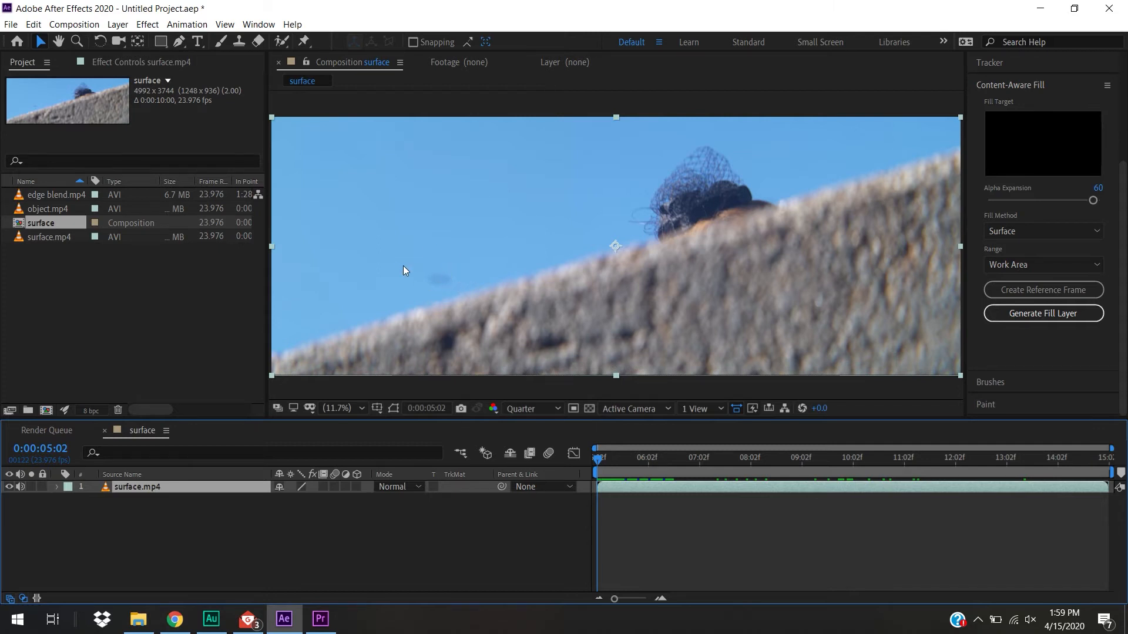
click(189, 538)
click(148, 488)
click(179, 42)
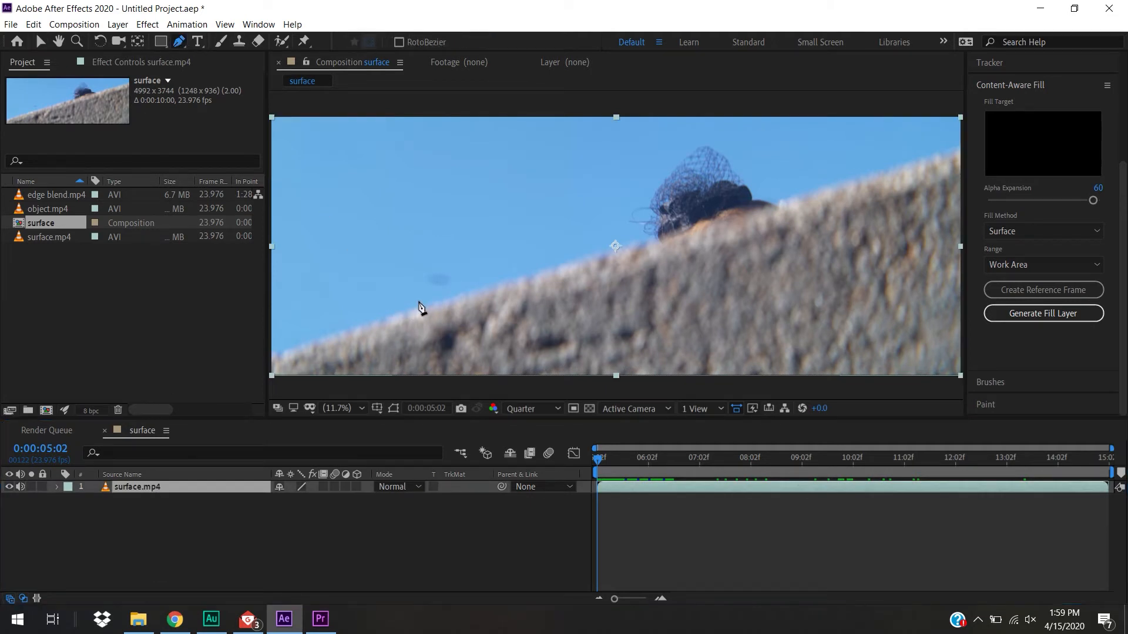
click(448, 272)
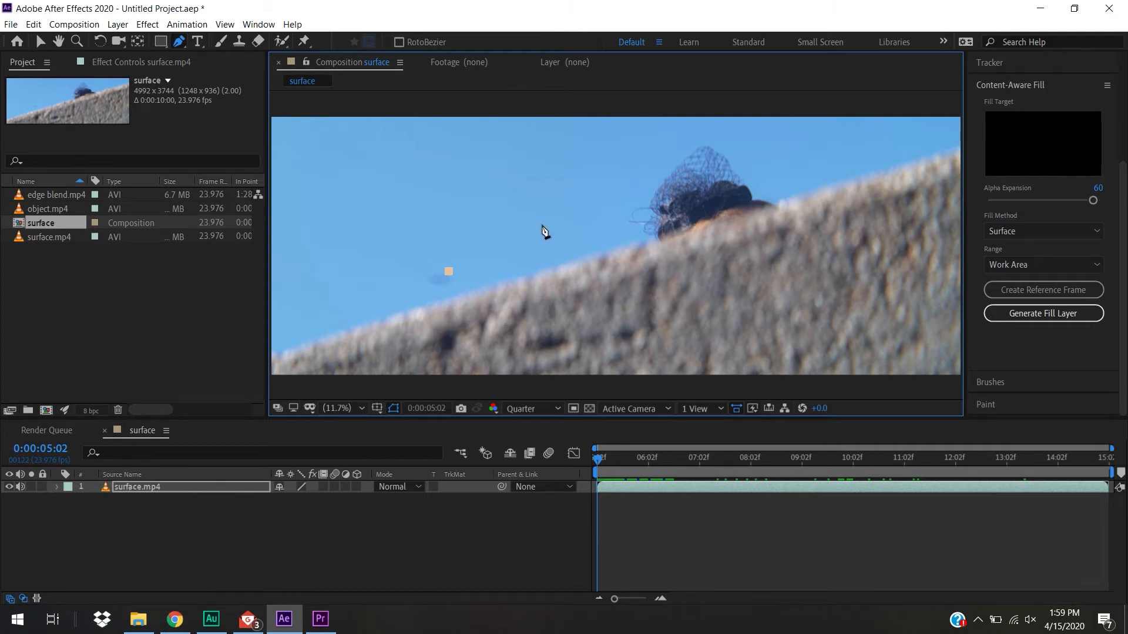
click(429, 270)
drag(425, 286, 456, 271)
click(451, 277)
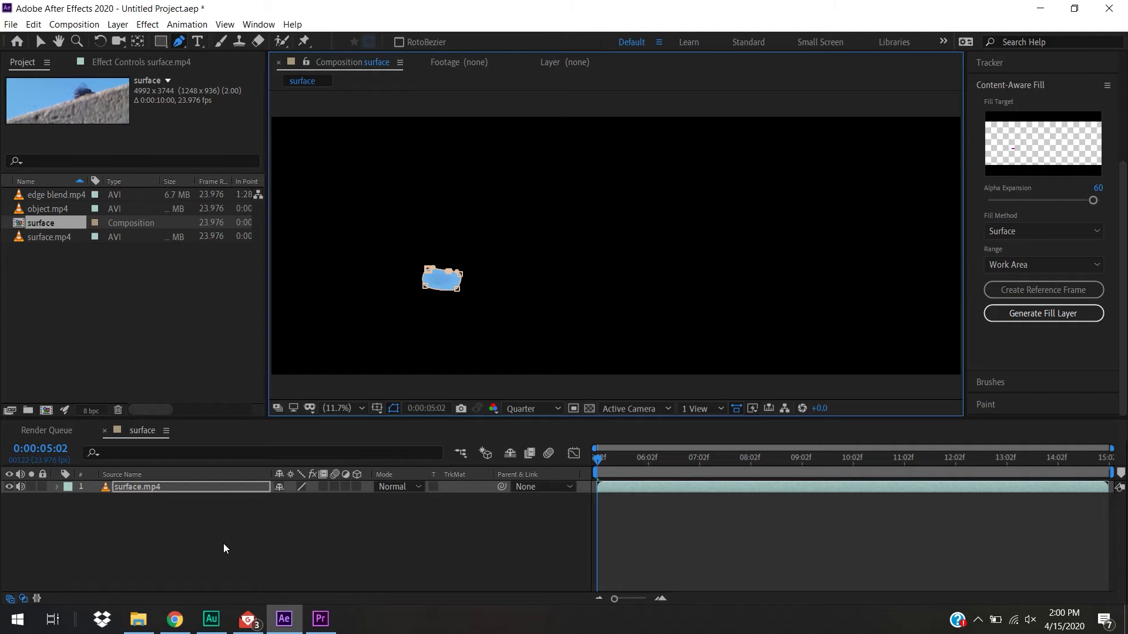
key(m)
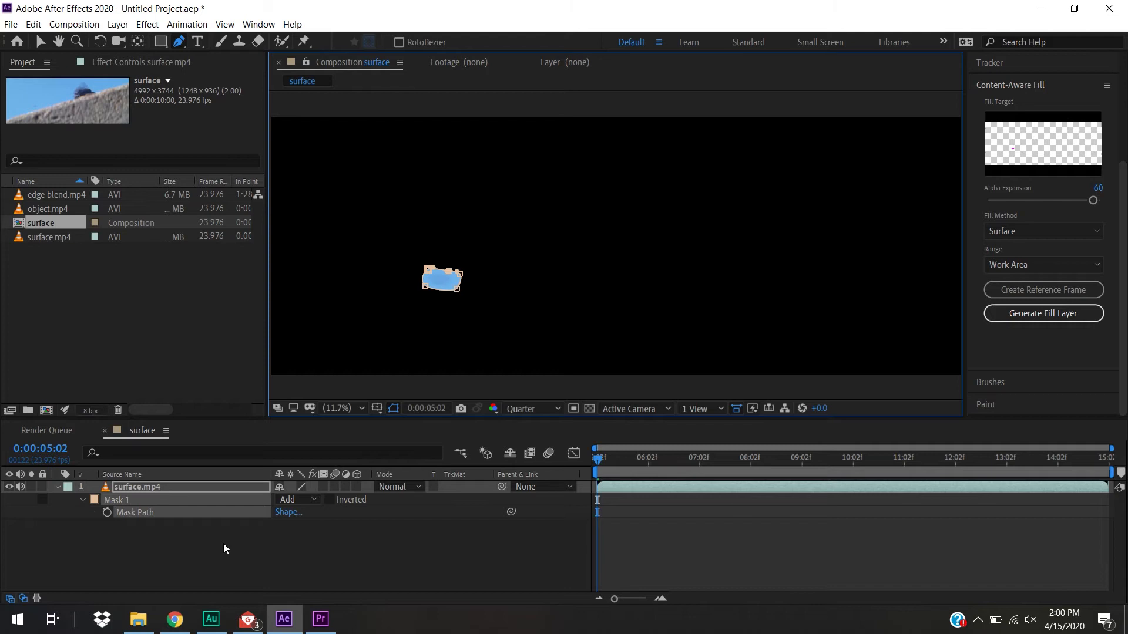
Expand the surface.mp4 layer's Masks group to show all of Mask 1's properties
click(57, 487)
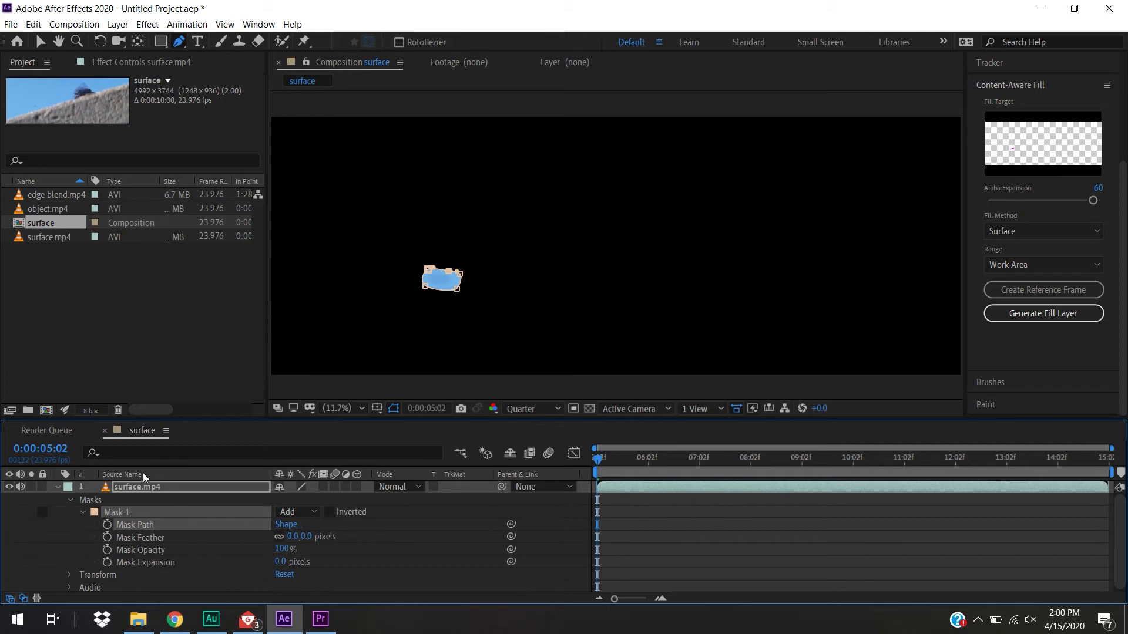
click(71, 501)
click(71, 500)
Change Mask 1's outline color to blue, hex 3A97D7
click(94, 512)
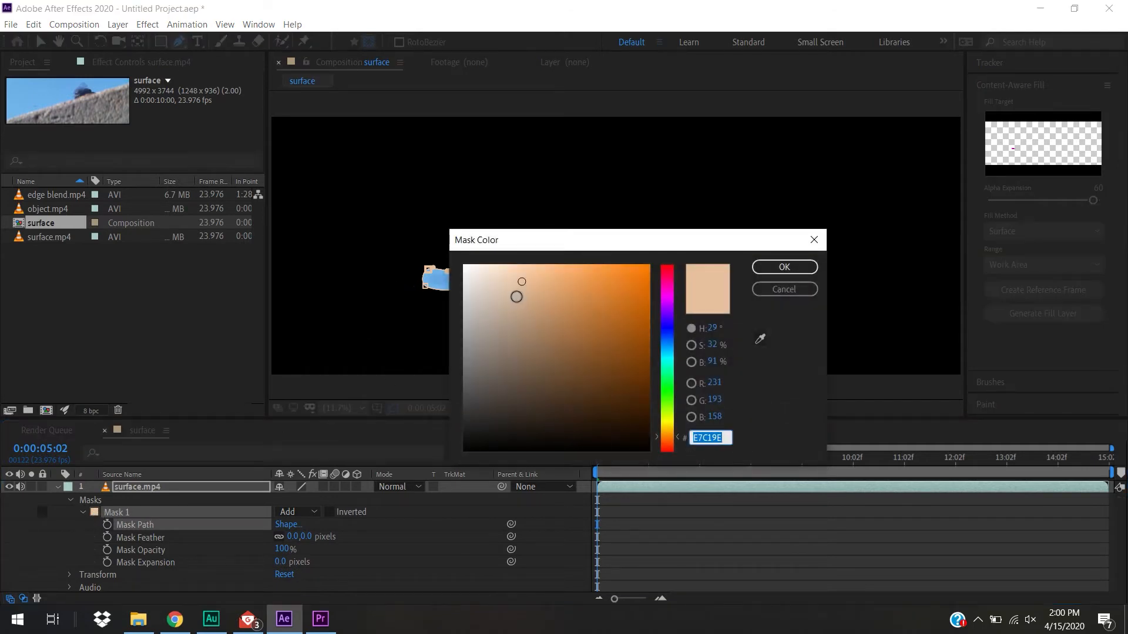
drag(670, 335, 671, 349)
drag(500, 301, 599, 292)
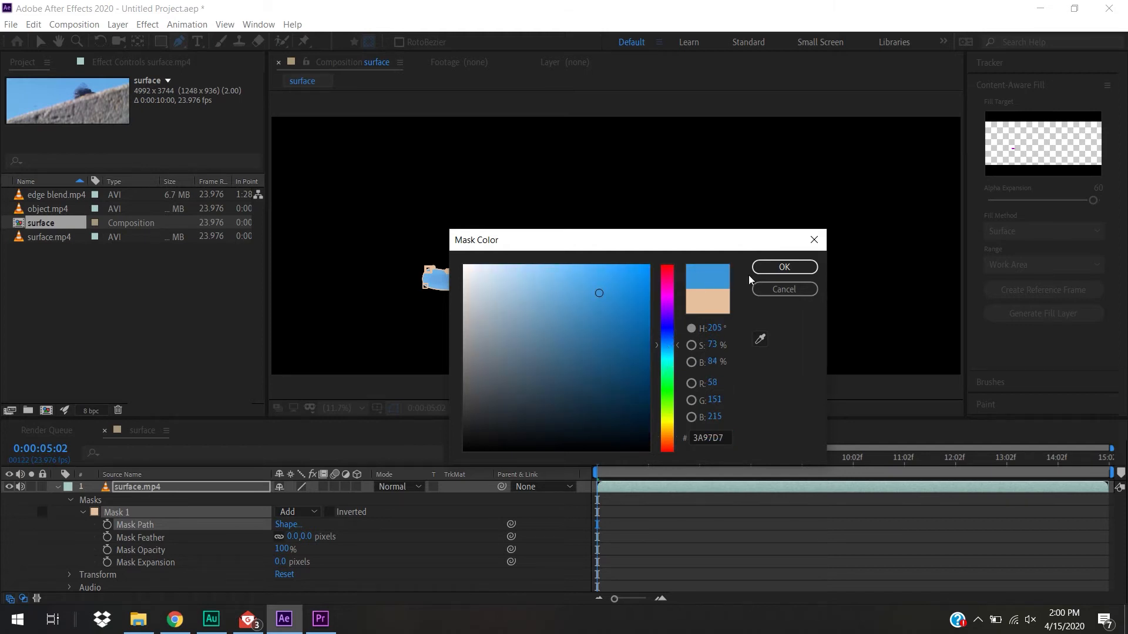
click(780, 268)
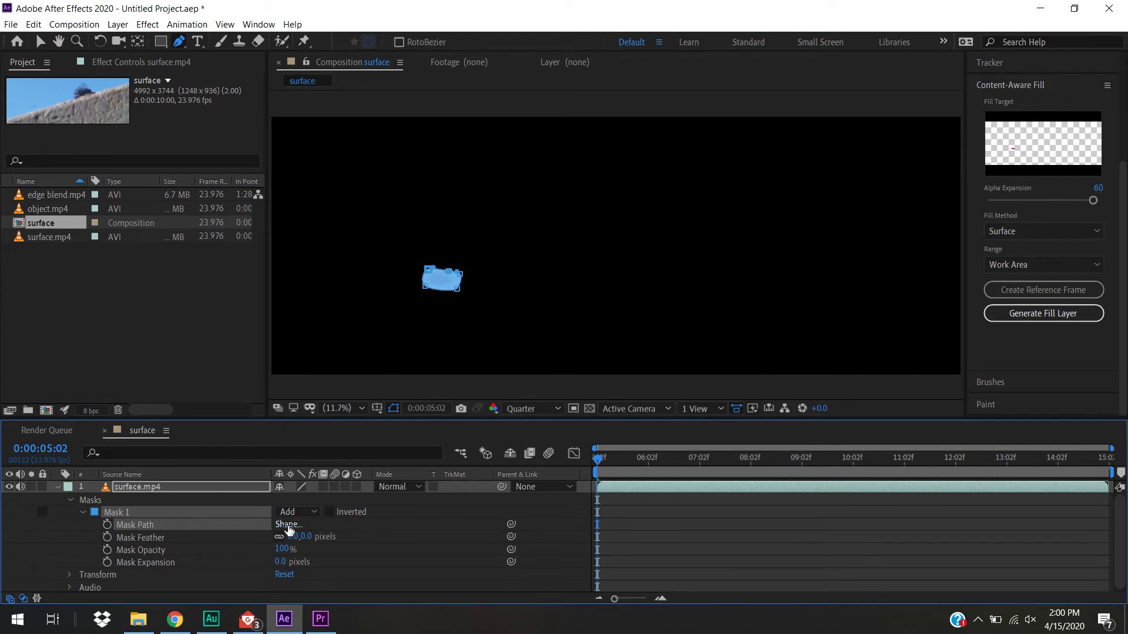
Change Mask 1's outline color to yellow, hex D7CF3A, so it stands out against the sky
click(94, 512)
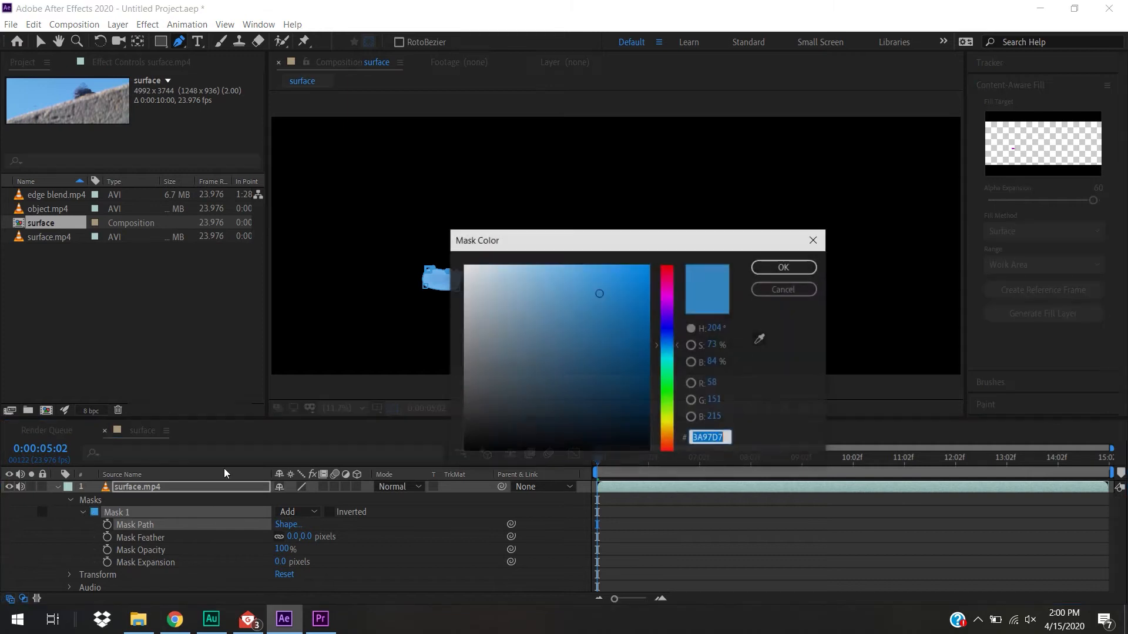
click(667, 424)
drag(666, 423, 667, 421)
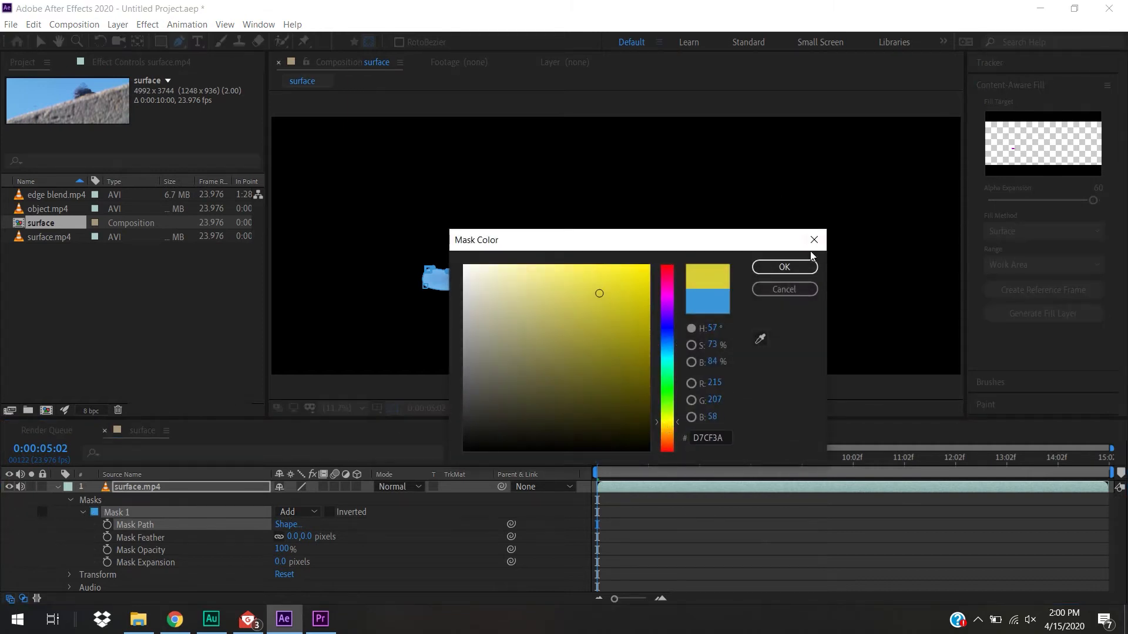
click(804, 270)
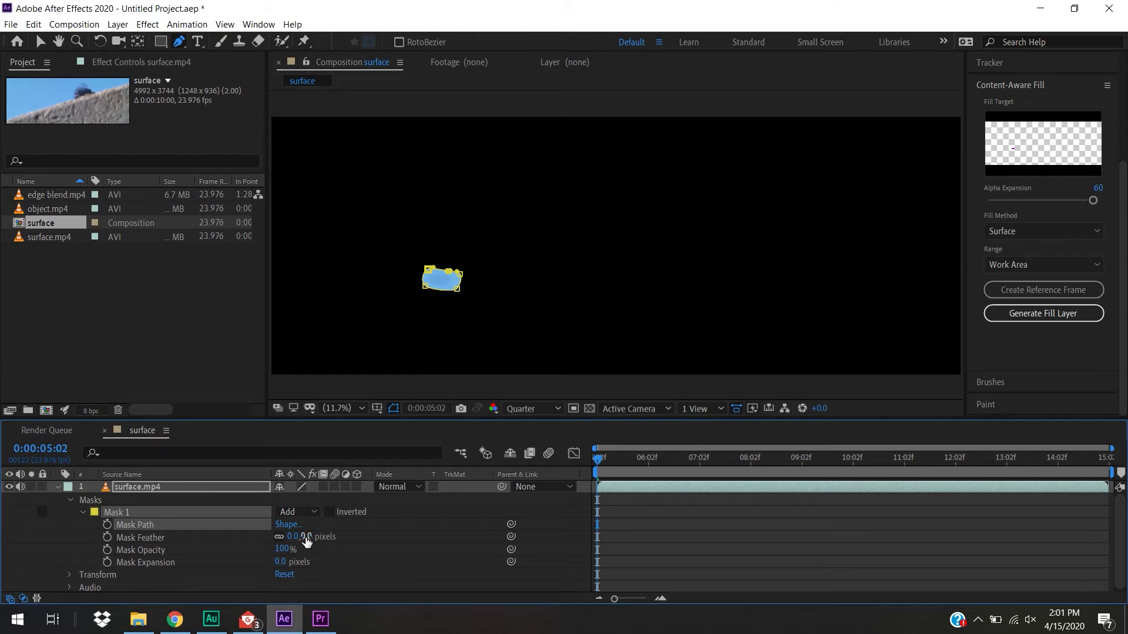
Feather Mask 1 by 22 pixels and set its mask mode to Subtract
drag(304, 537, 322, 536)
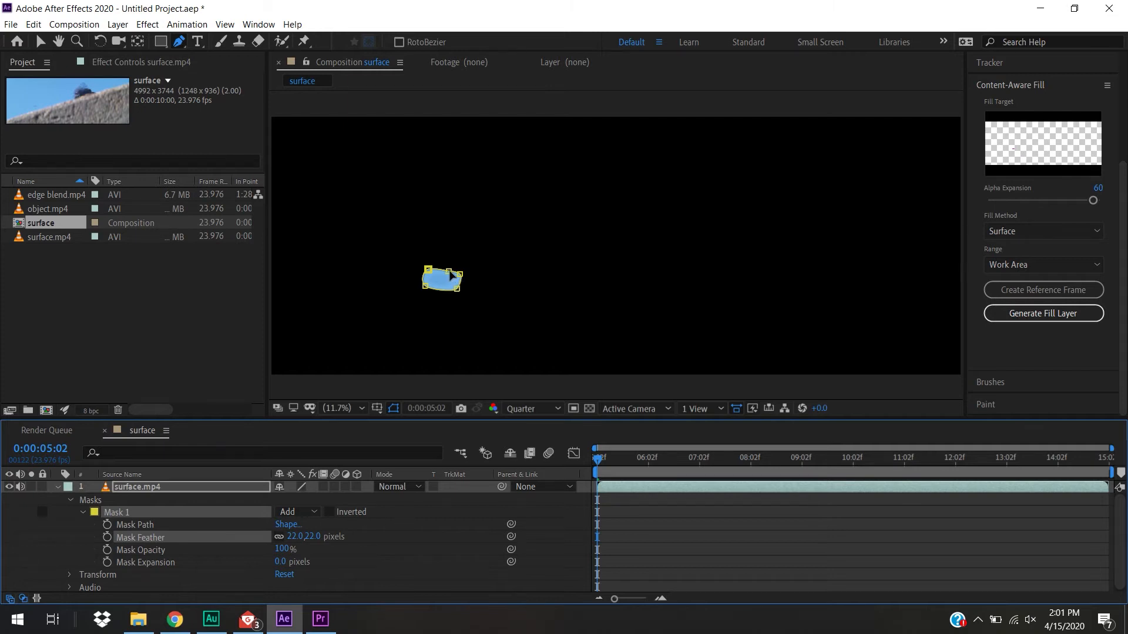
click(335, 512)
click(335, 512)
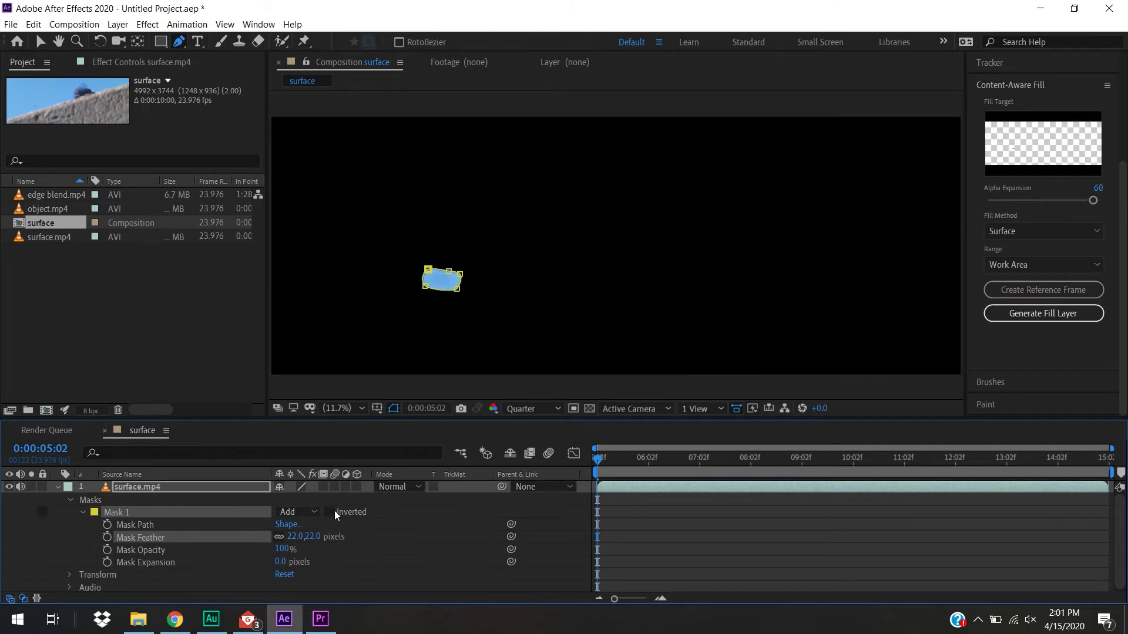
click(301, 511)
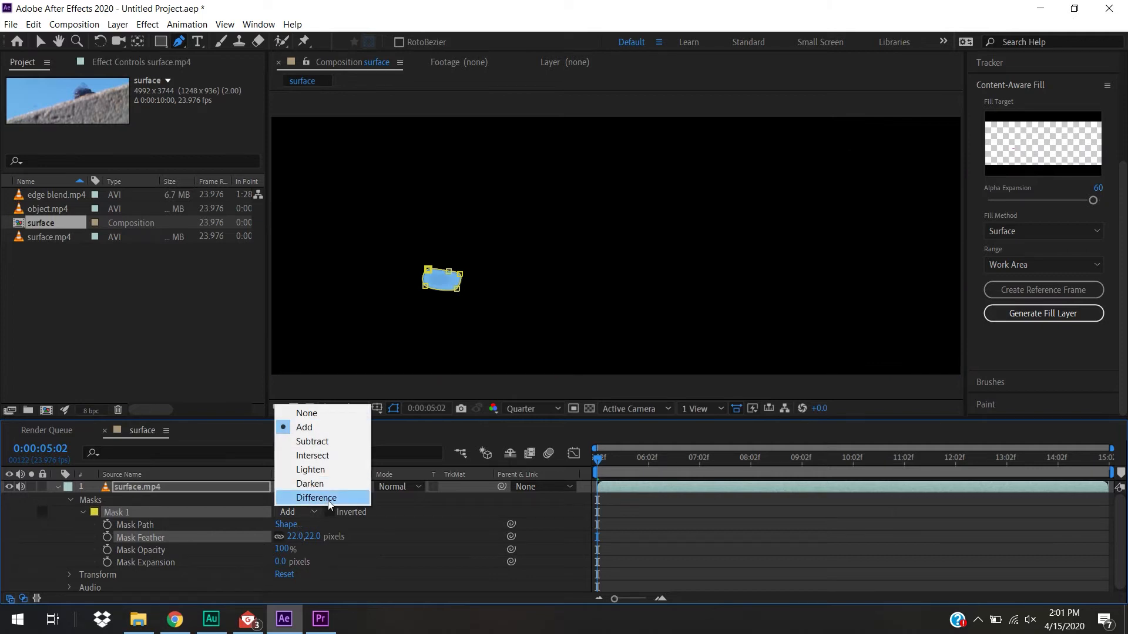
click(339, 443)
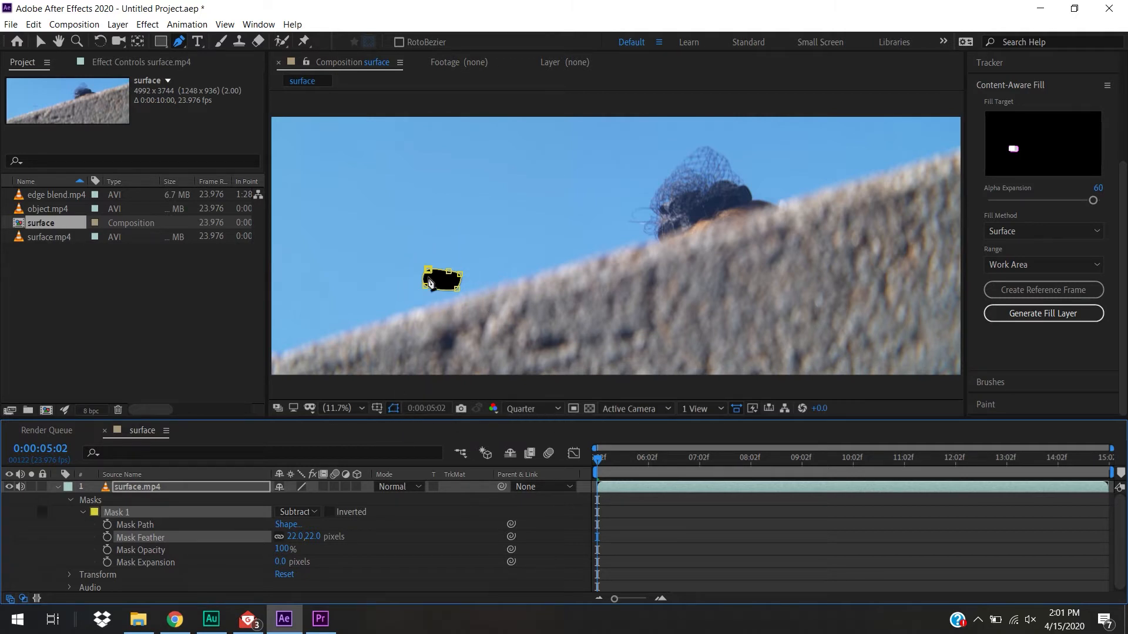
Hide the mask outline in the viewer, play and scrub the shot to check the cut-out, and return to the first frame
click(394, 408)
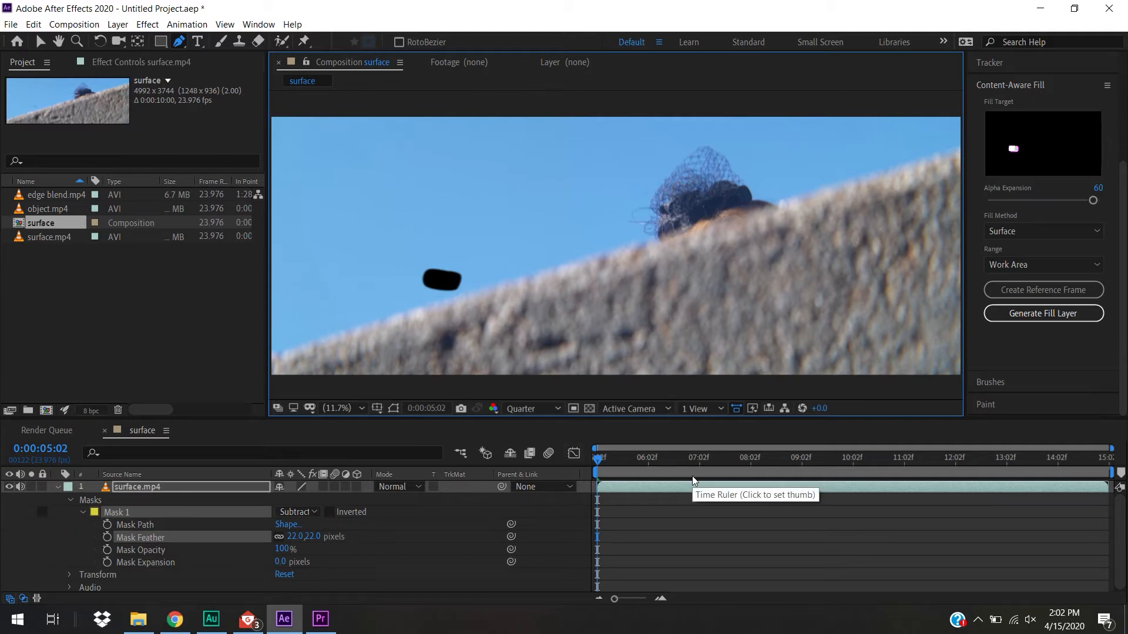
key(space)
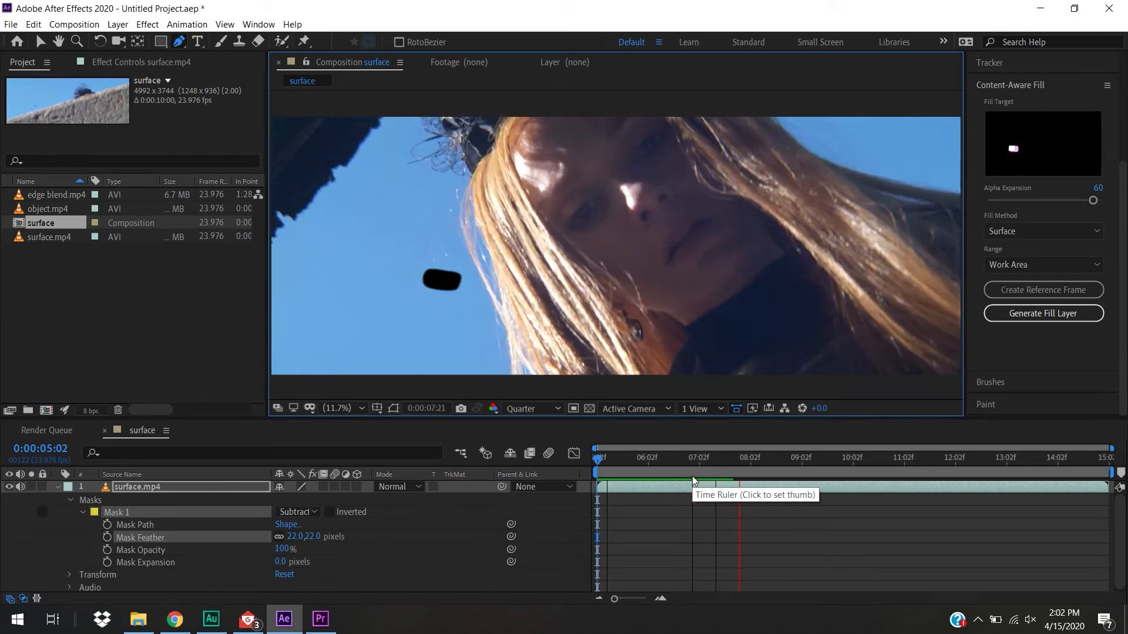
click(753, 459)
drag(780, 460, 997, 495)
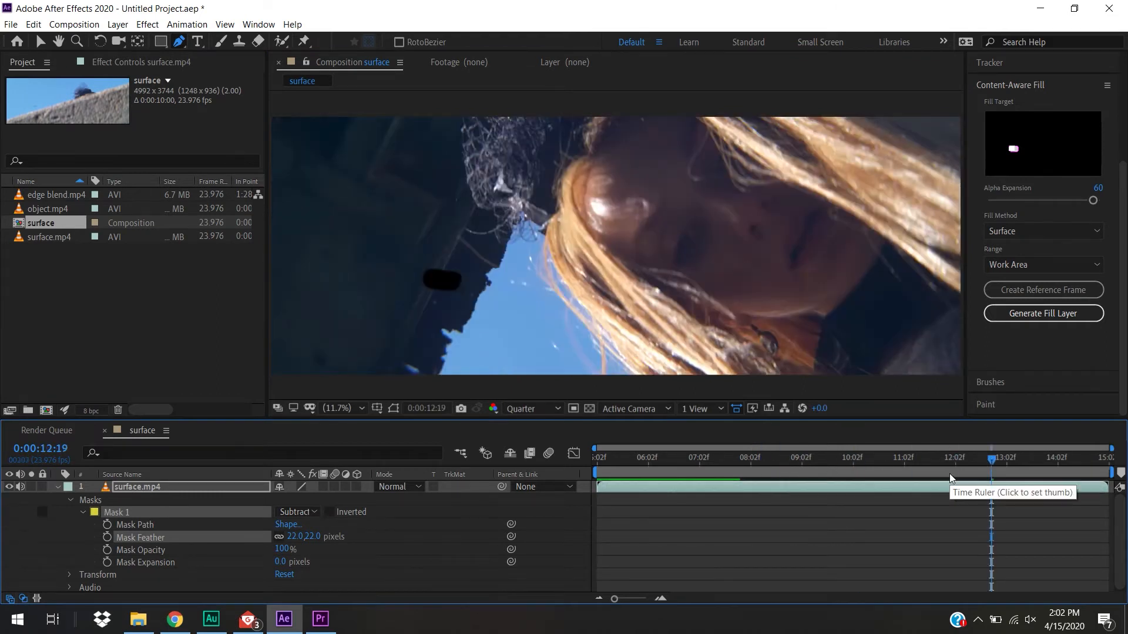
drag(992, 461, 557, 480)
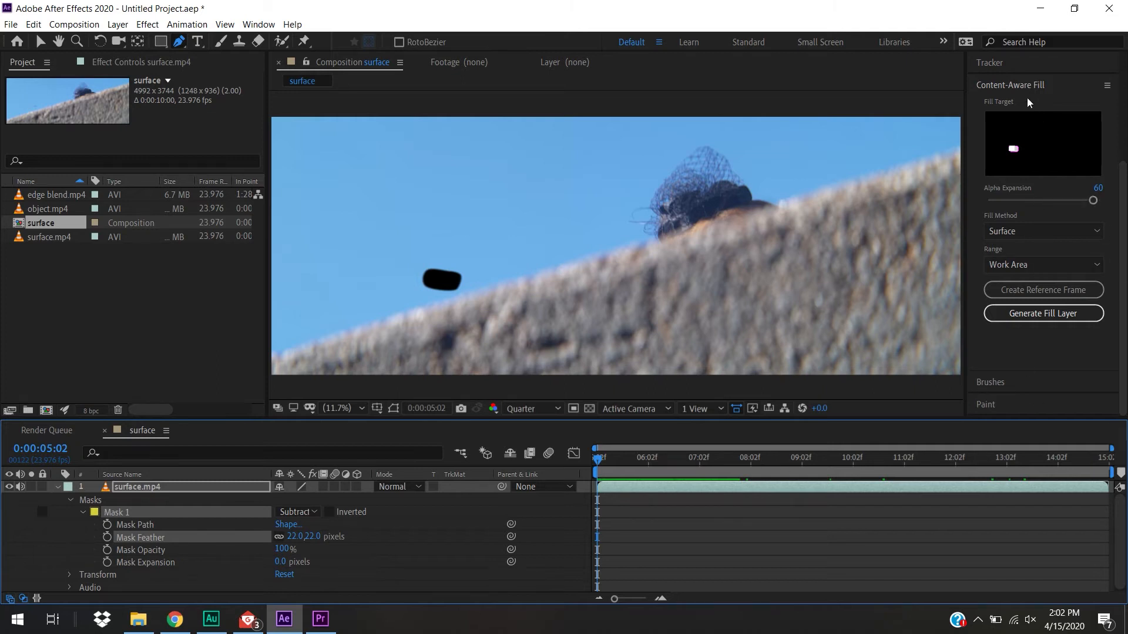
Check that Content-Aware Fill is enabled in the list of available workspace panels
scroll(1024, 89, up, 3)
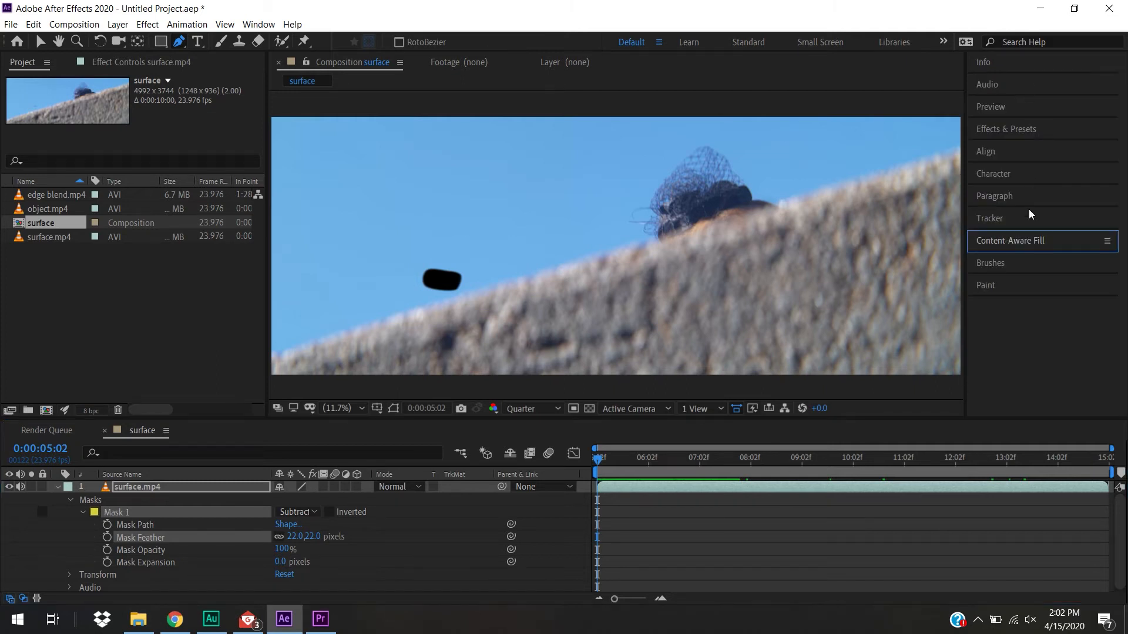
click(1015, 242)
click(1015, 241)
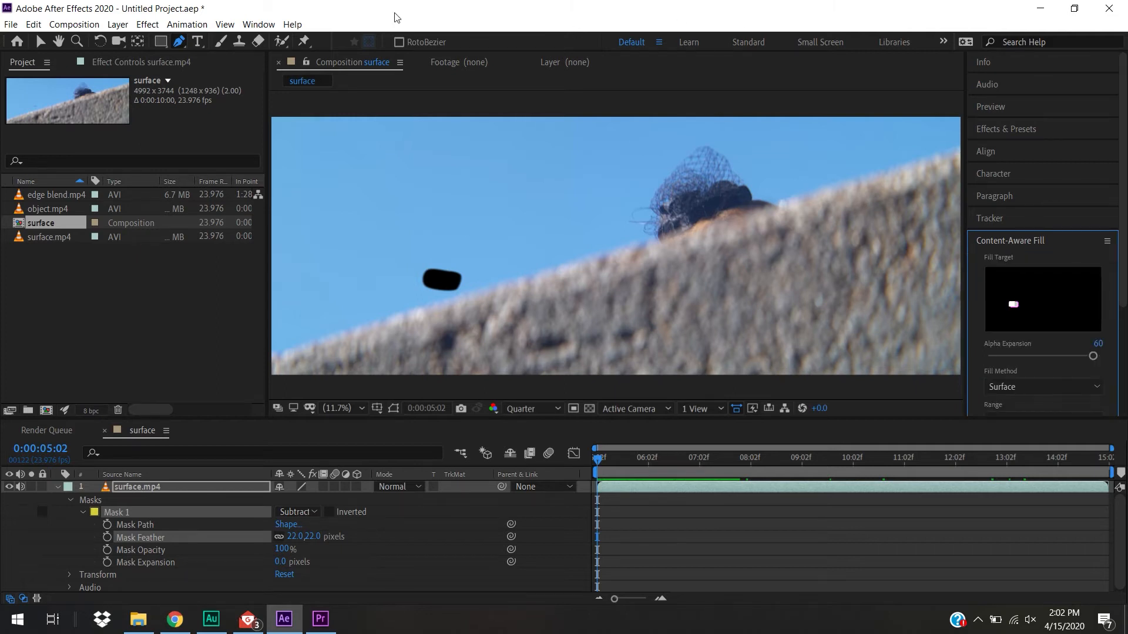
click(259, 25)
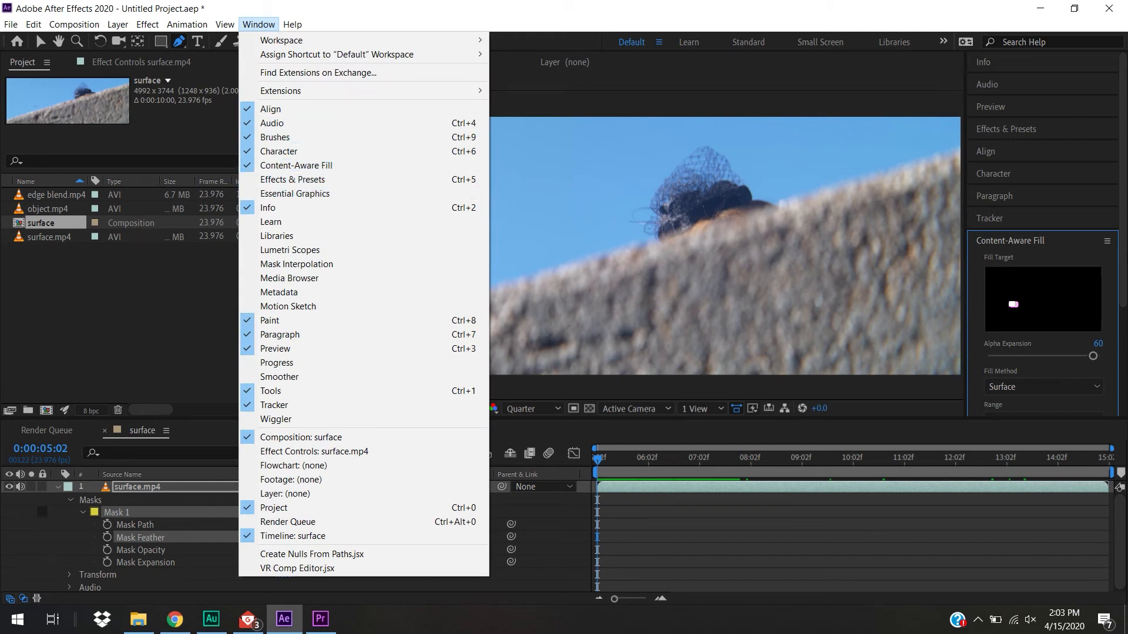
click(1125, 261)
Set Content-Aware Fill's Alpha Expansion to 48 and keep Surface as the fill method
scroll(1124, 261, down, 4)
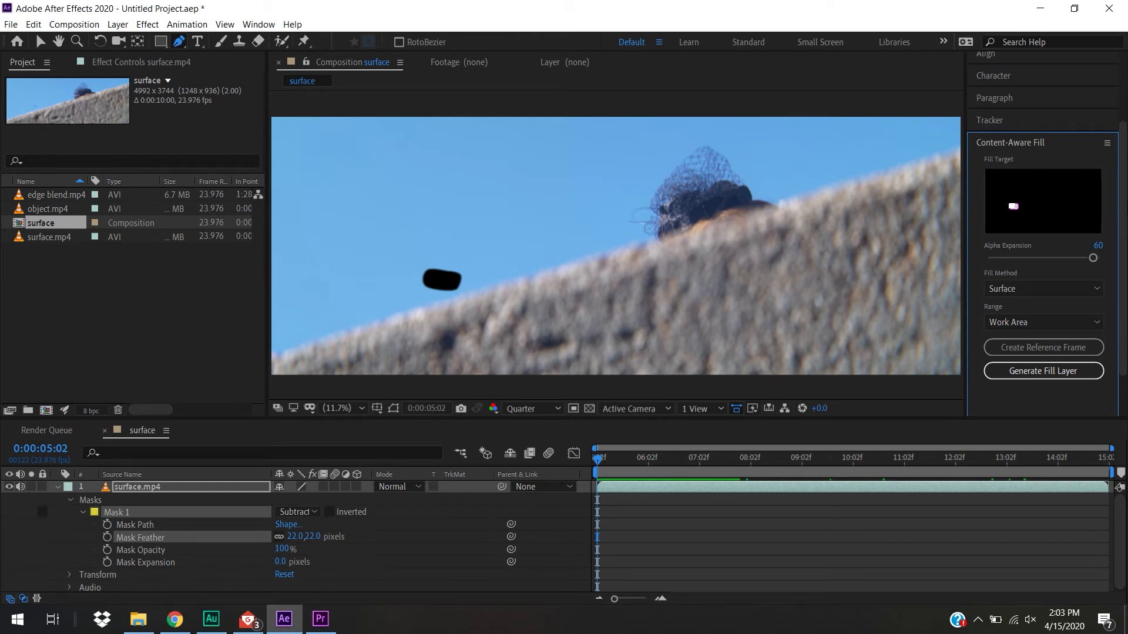
drag(985, 276, 964, 276)
click(1046, 288)
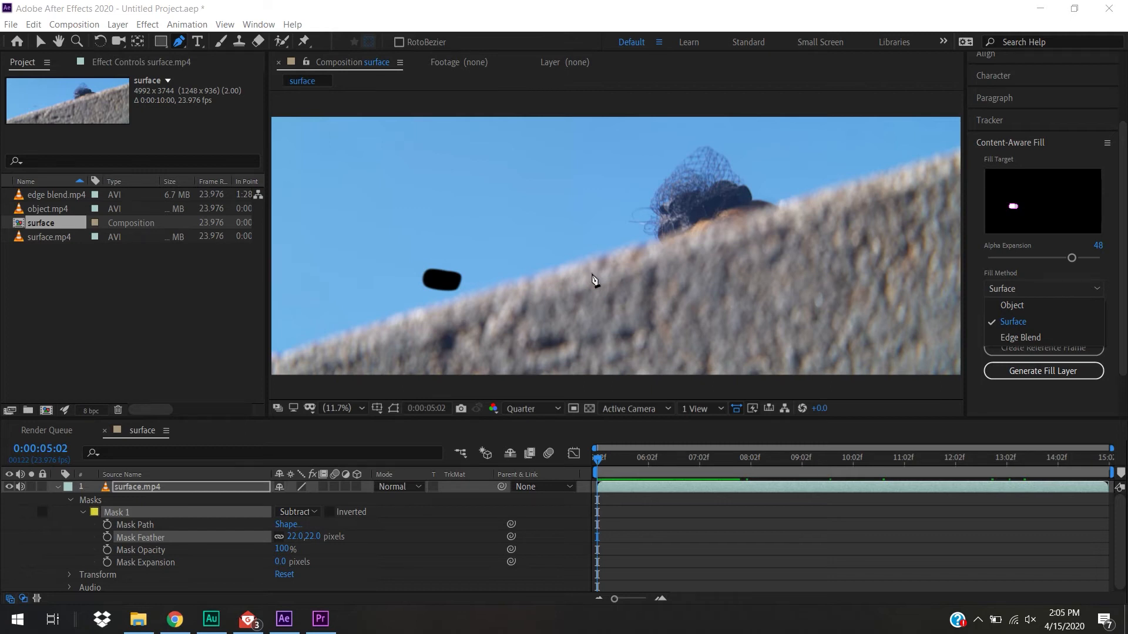
click(1026, 323)
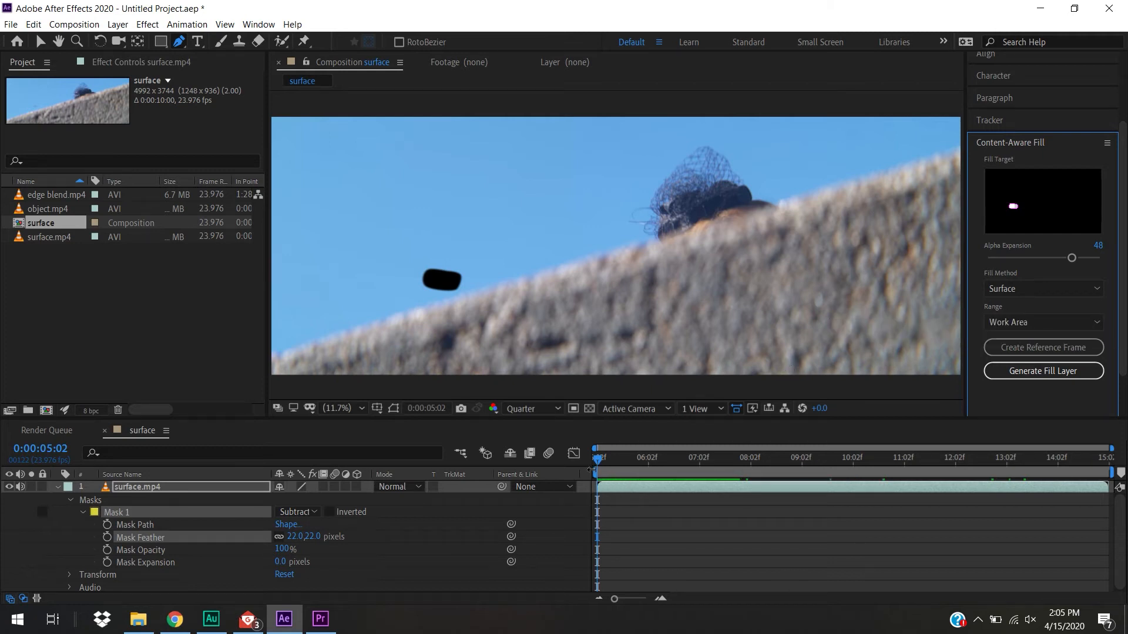
Try shortening the work area to about the first two seconds, and extend it back over the whole composition
drag(596, 474, 729, 478)
drag(1105, 473, 693, 473)
drag(622, 461, 591, 466)
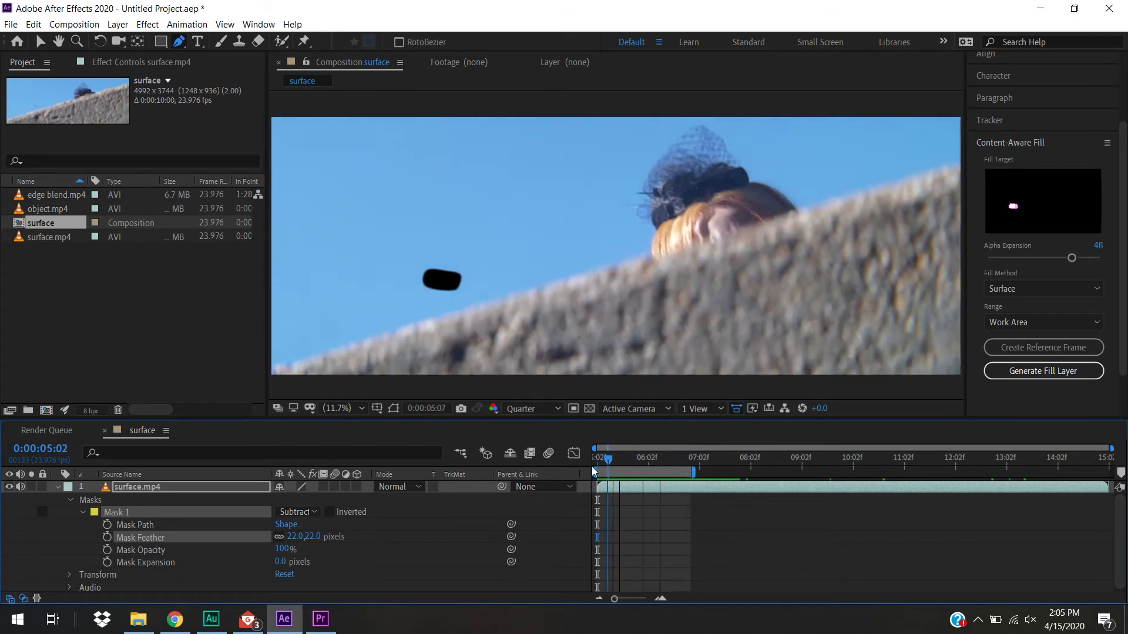
drag(691, 475, 513, 466)
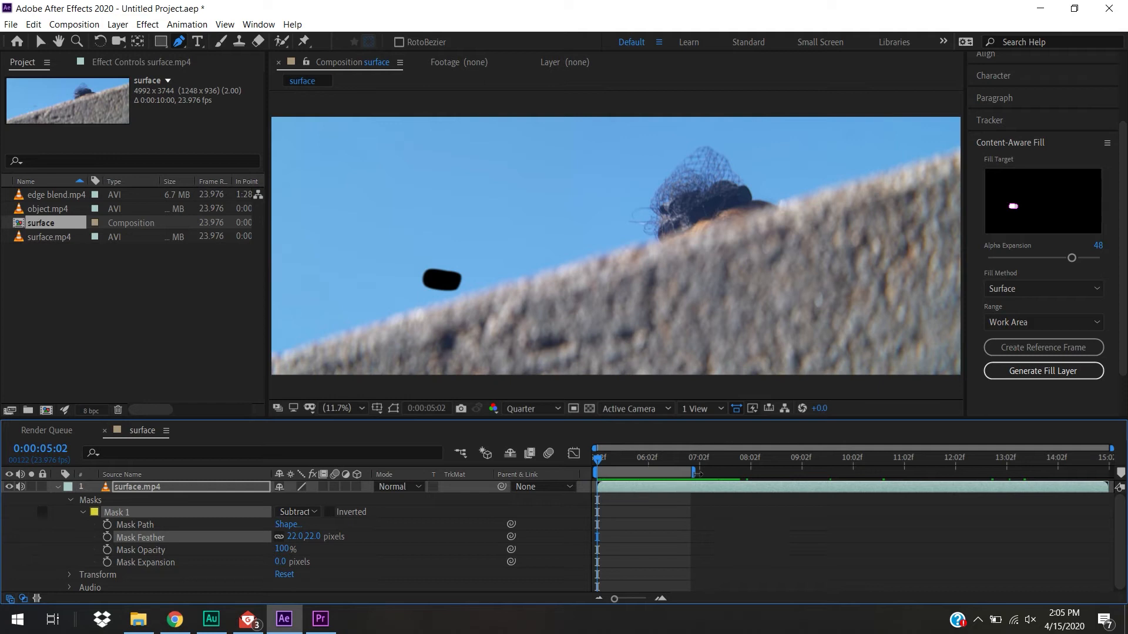
drag(697, 474, 1110, 473)
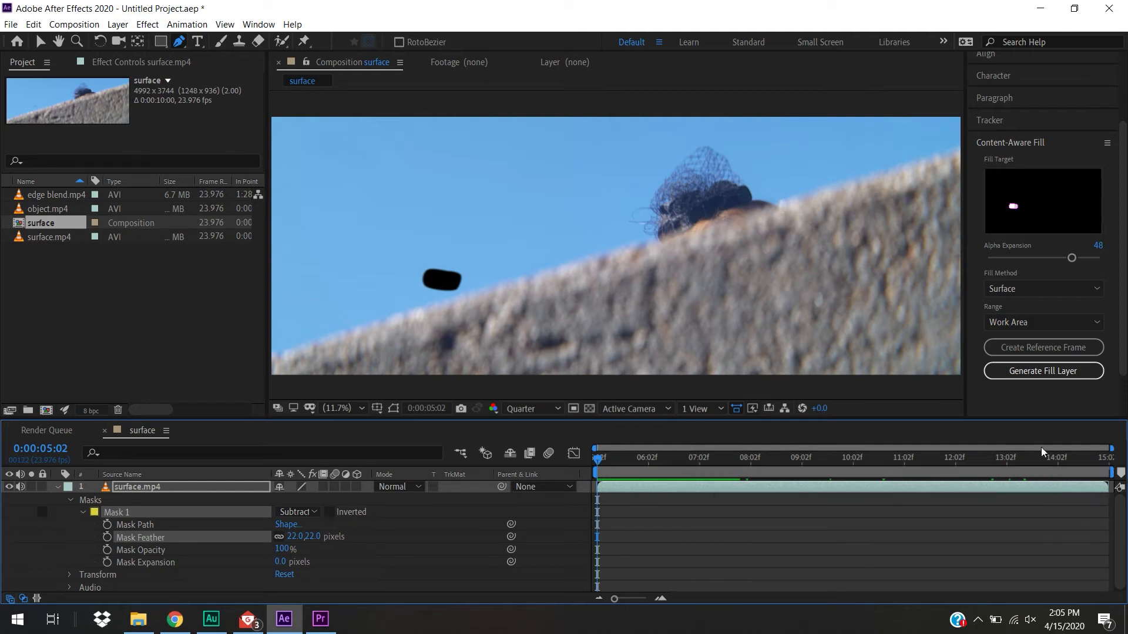
click(637, 458)
drag(955, 504, 1000, 484)
Start generating the fill layer and save the project as CA FILL TUT at the root of the MIR65TBNTFS (F:) drive
click(1050, 375)
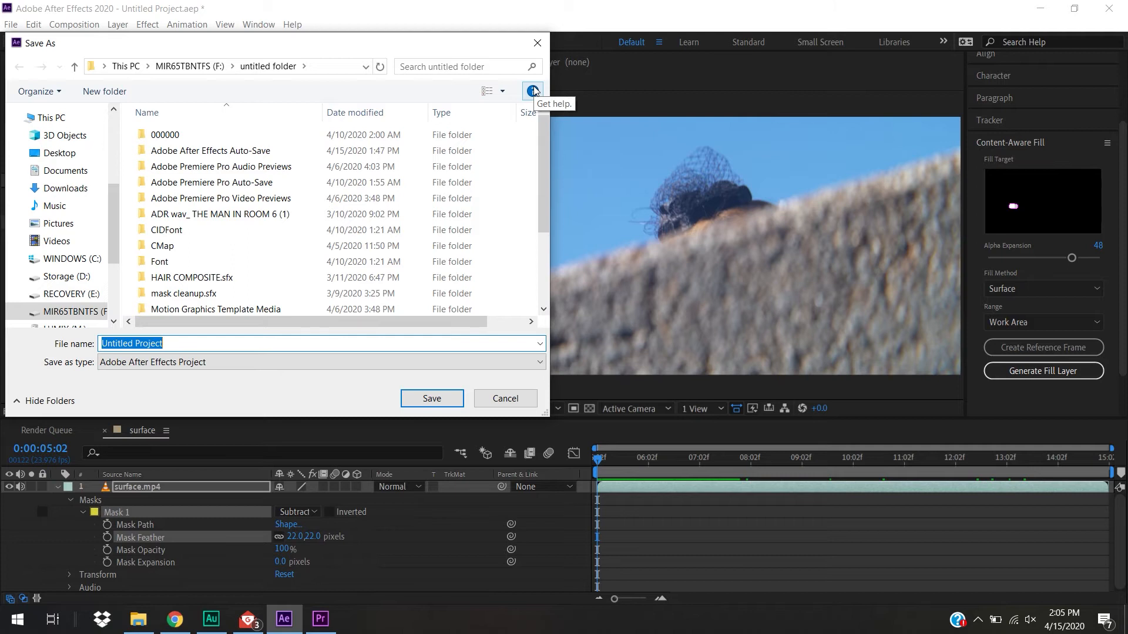
text(C)
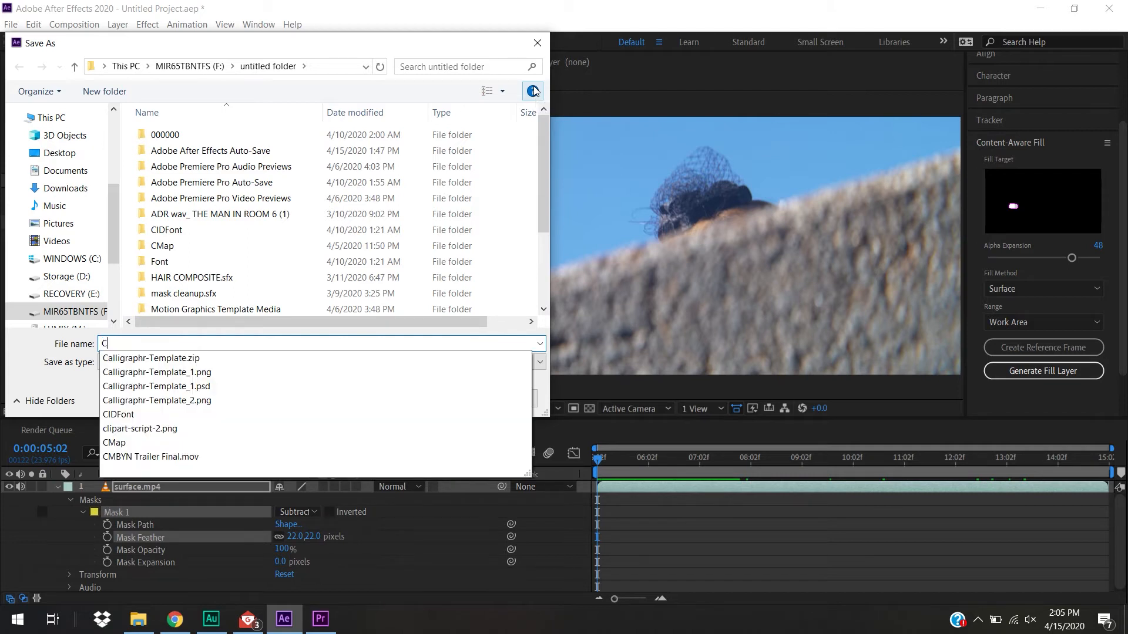
text(A FILL TUT)
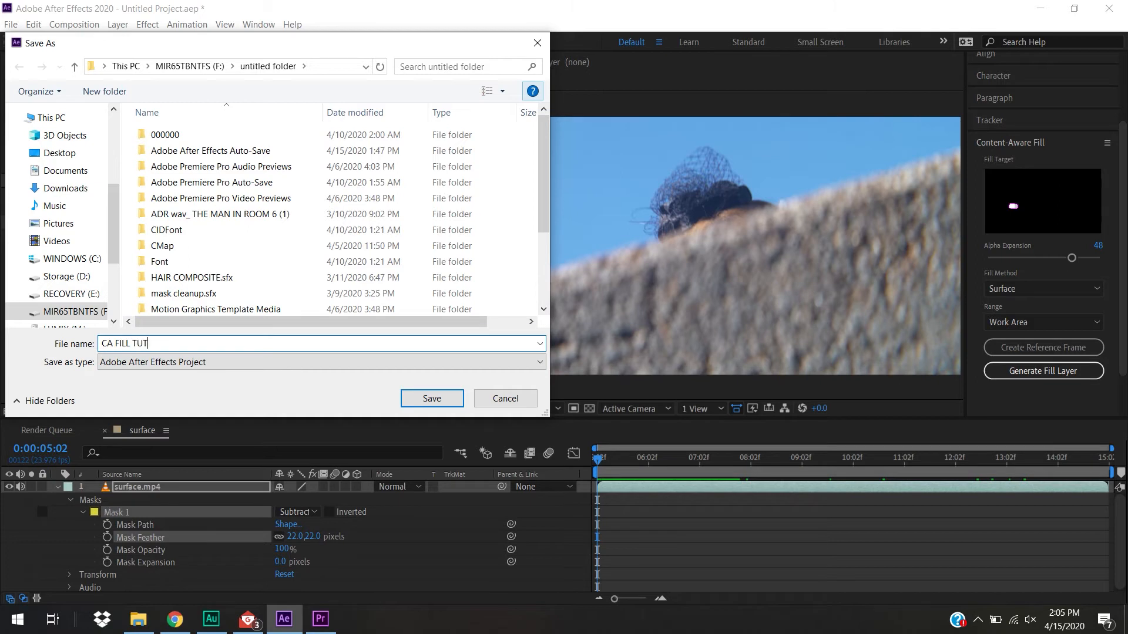
click(198, 62)
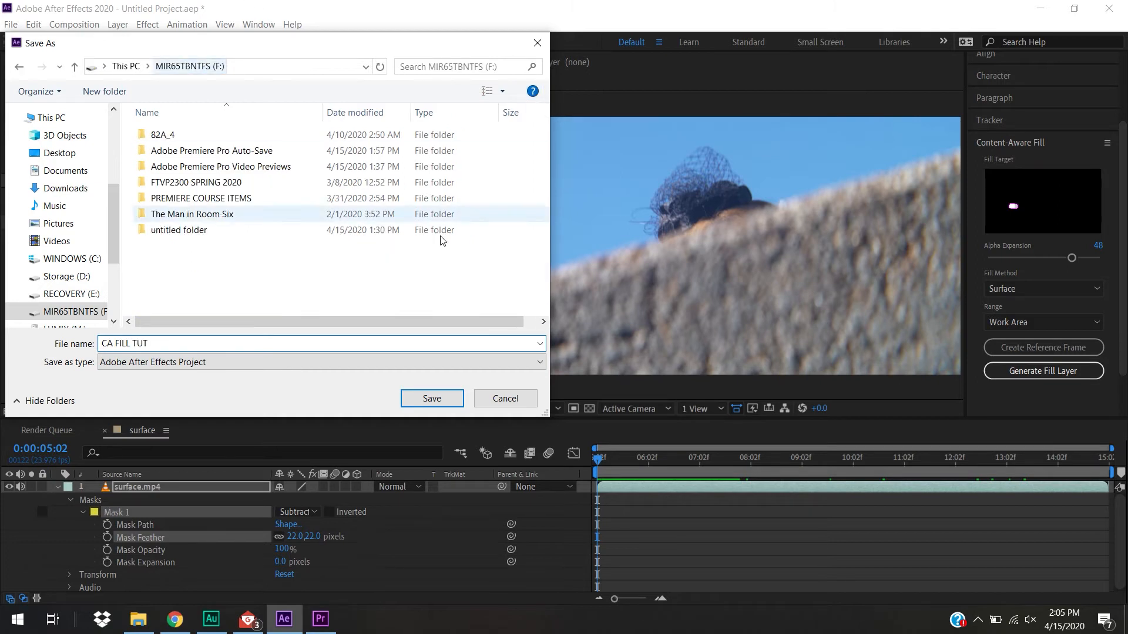
click(435, 398)
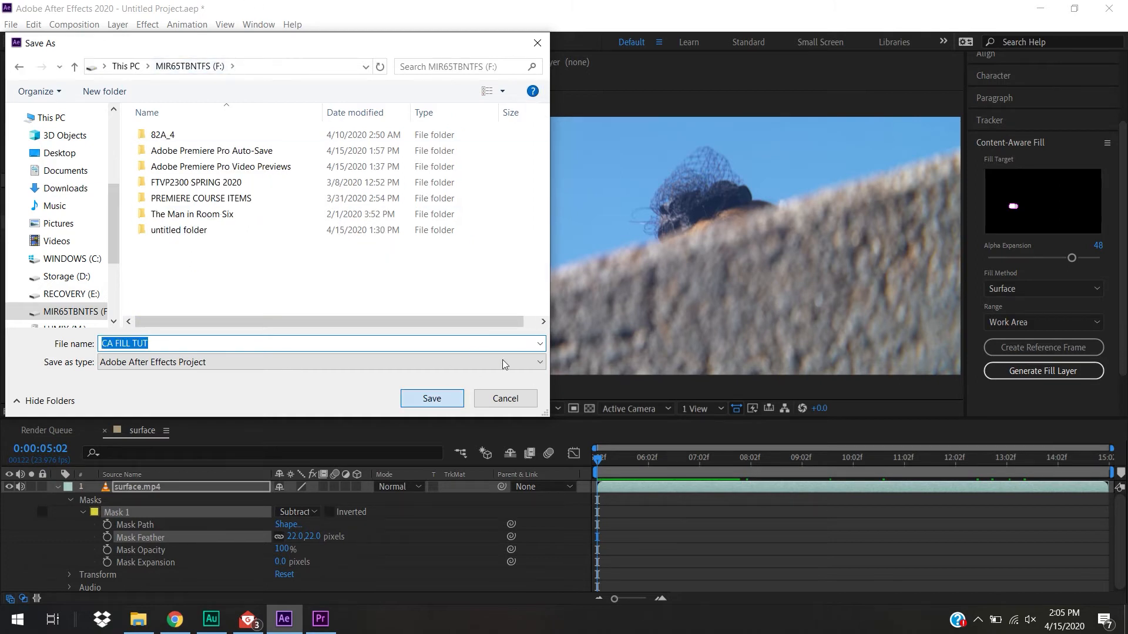
click(438, 402)
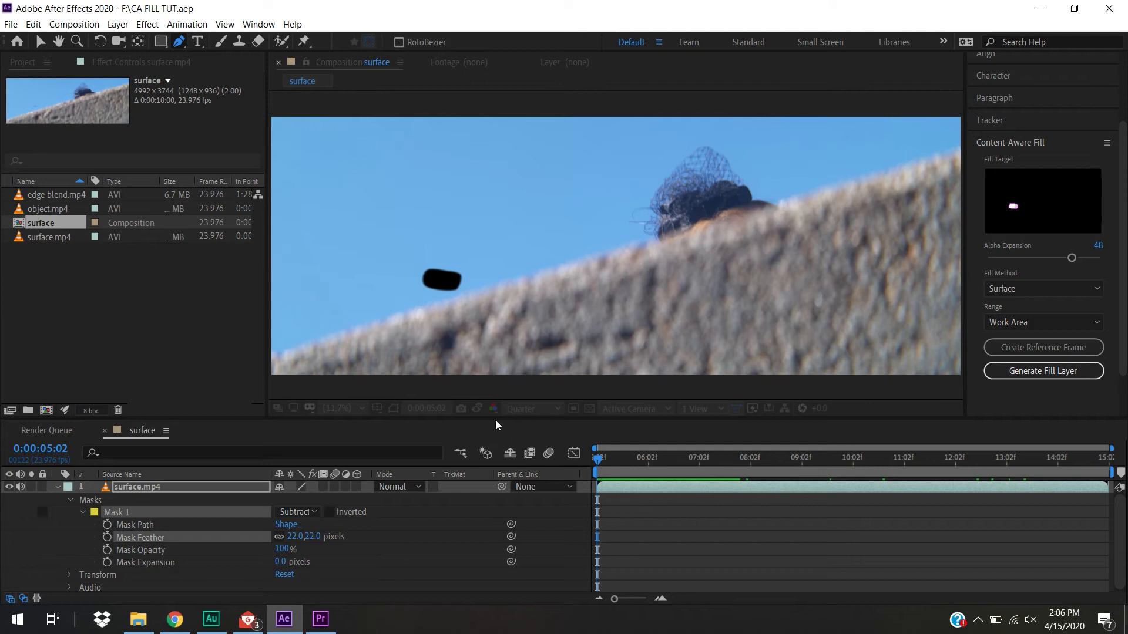
Generate the Surface fill layer for the Work Area and select the new Fill layer in the timeline
click(1028, 372)
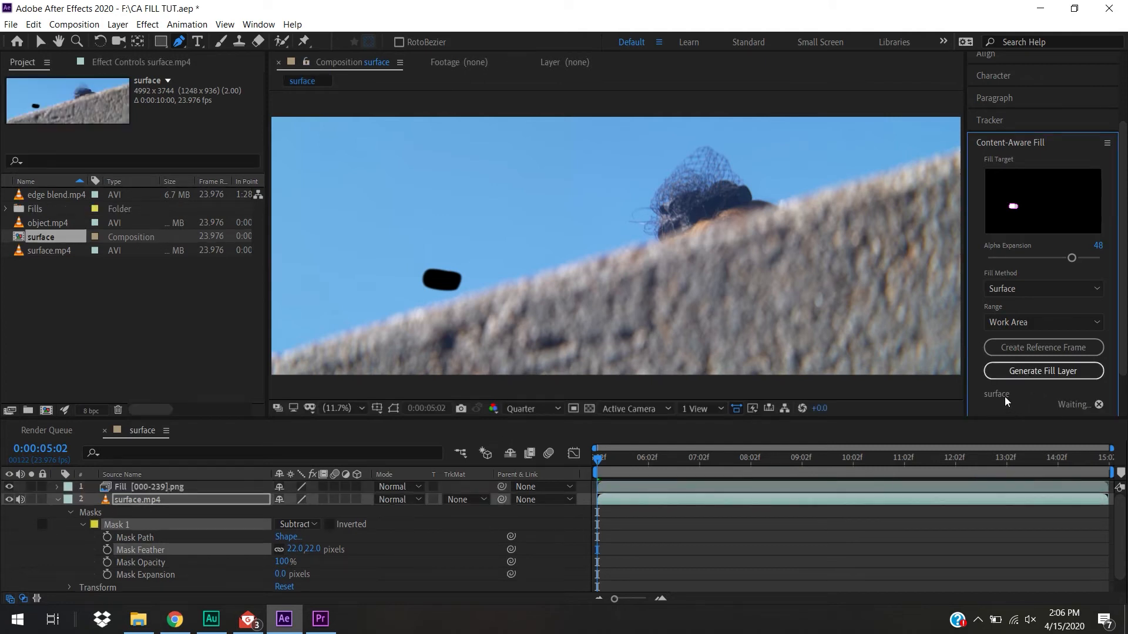
click(112, 487)
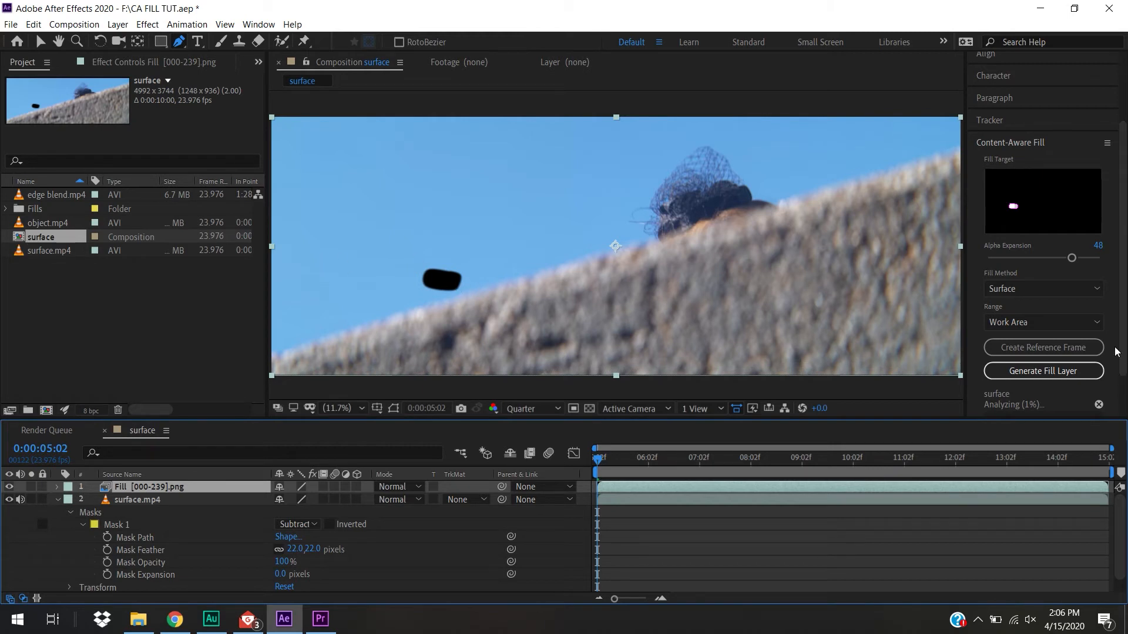
scroll(1011, 352, down, 2)
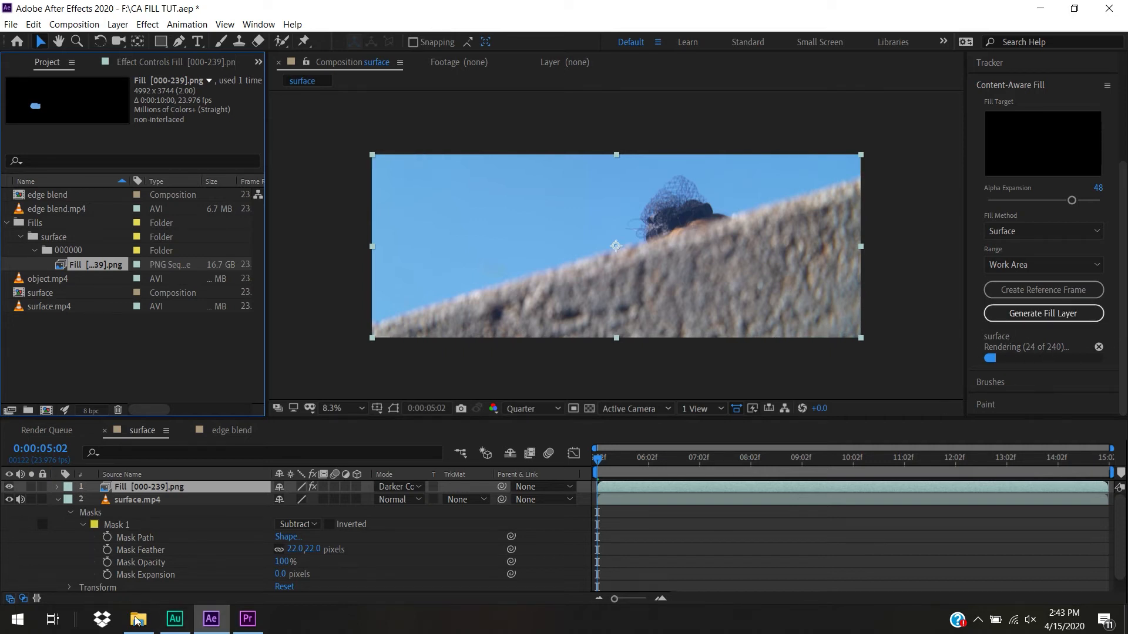
Switch to File Explorer and open the Fills folder on the MIR65TBNTFS (F:) drive
mouse_move(141, 627)
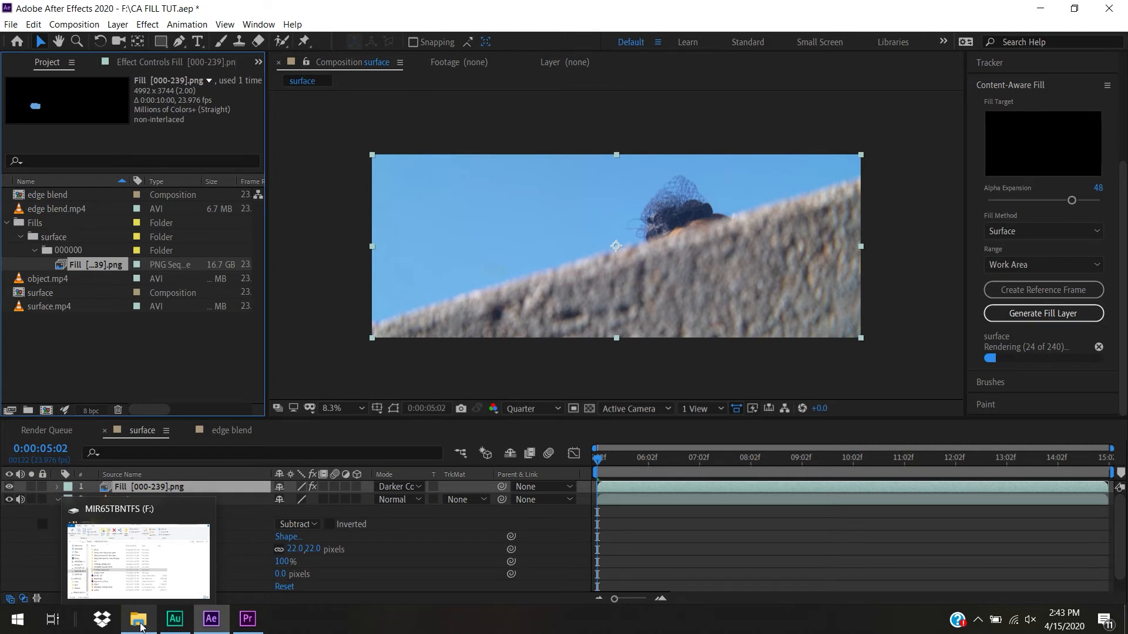
click(140, 626)
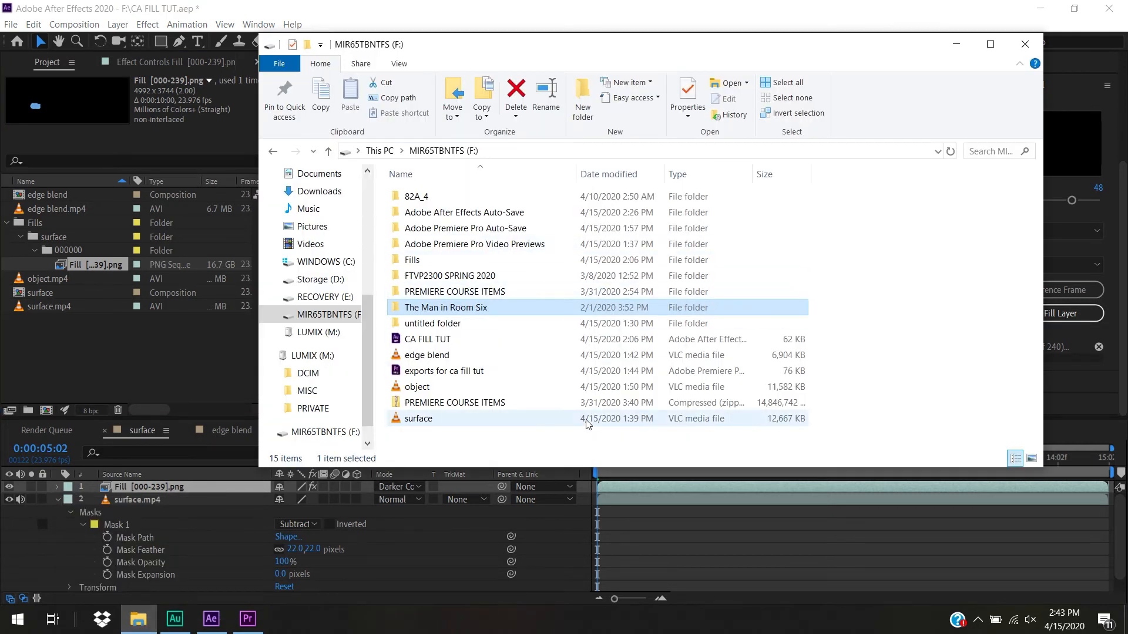
click(475, 262)
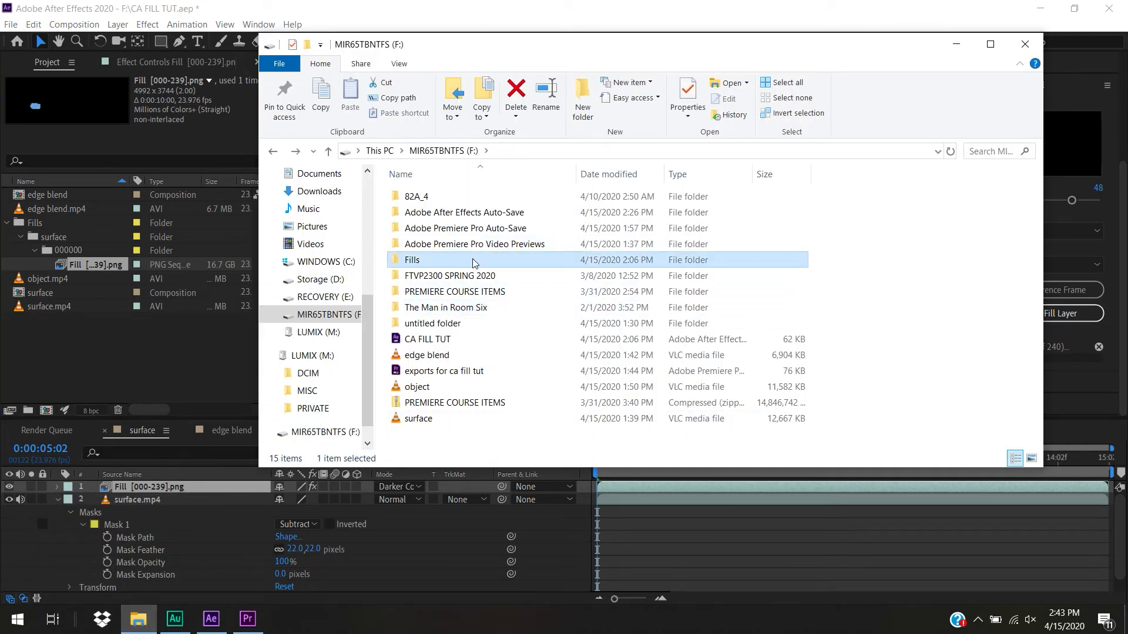
double_click(443, 266)
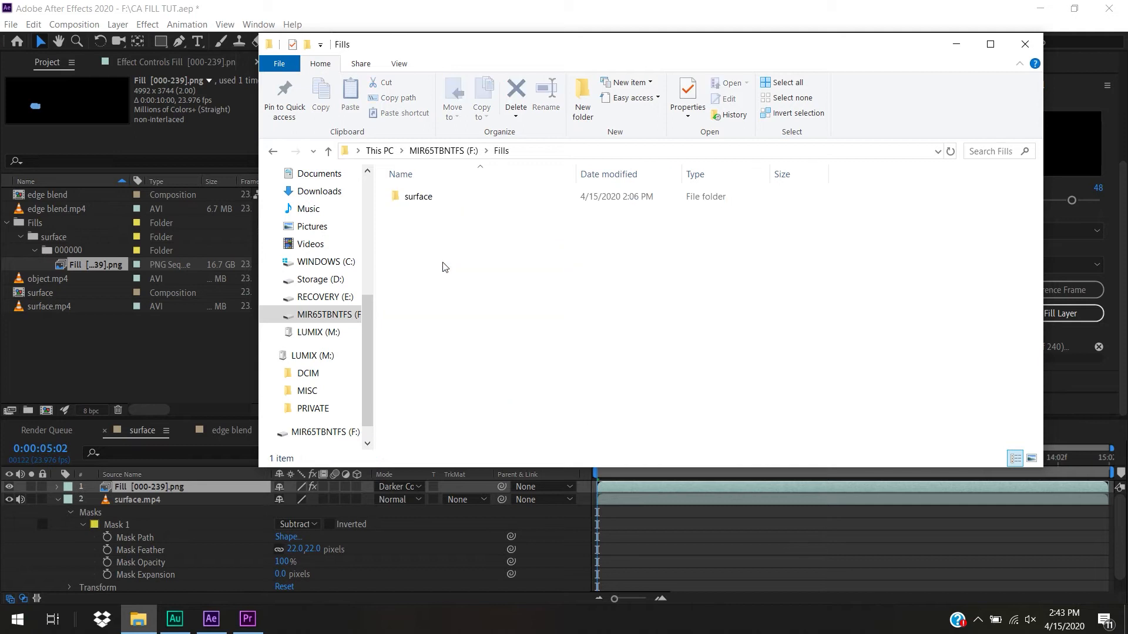
Open the surface folder's 000000 subfolder, view the generated 000.png fill frame, and close the image viewer and File Explorer
double_click(417, 196)
double_click(417, 196)
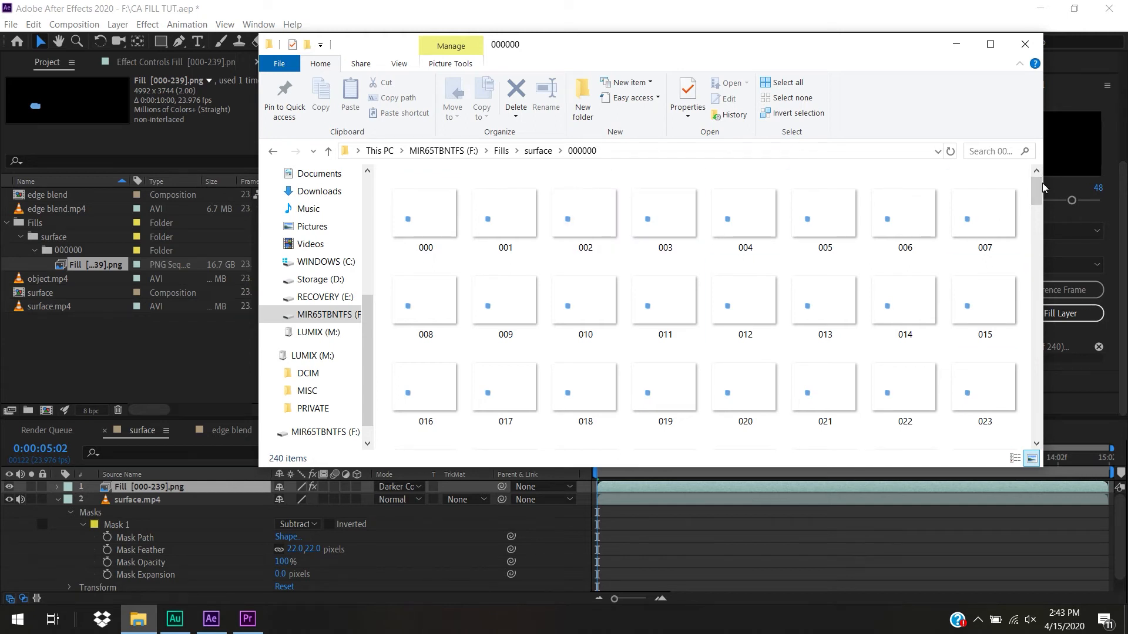
mouse_move(1036, 188)
mouse_down()
mouse_move(1043, 462)
mouse_move(1038, 176)
mouse_up()
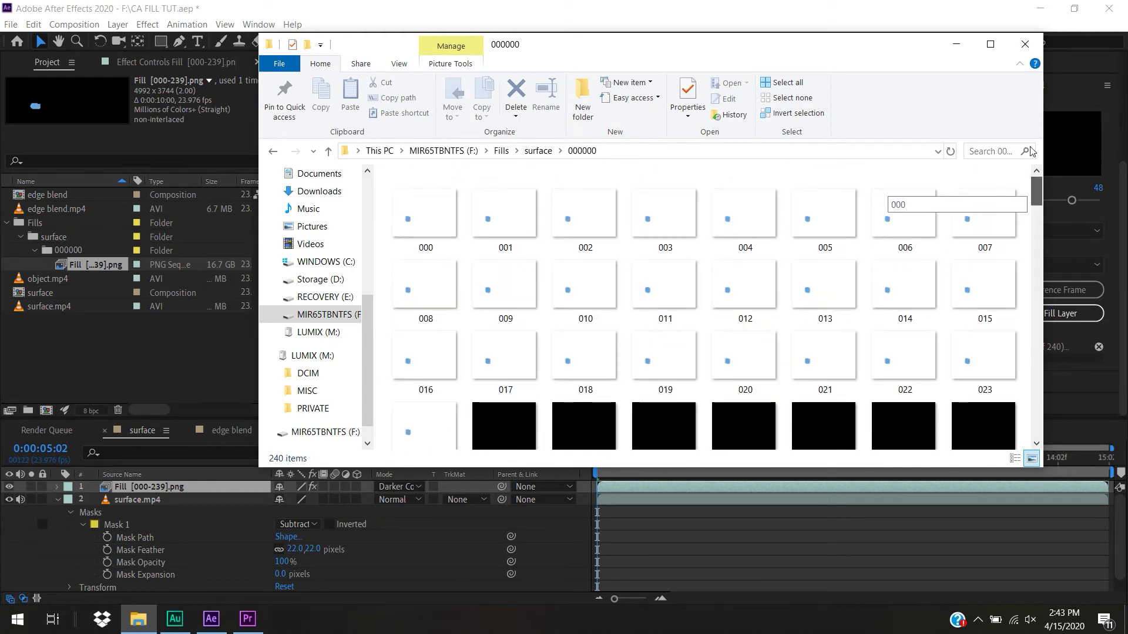
double_click(429, 222)
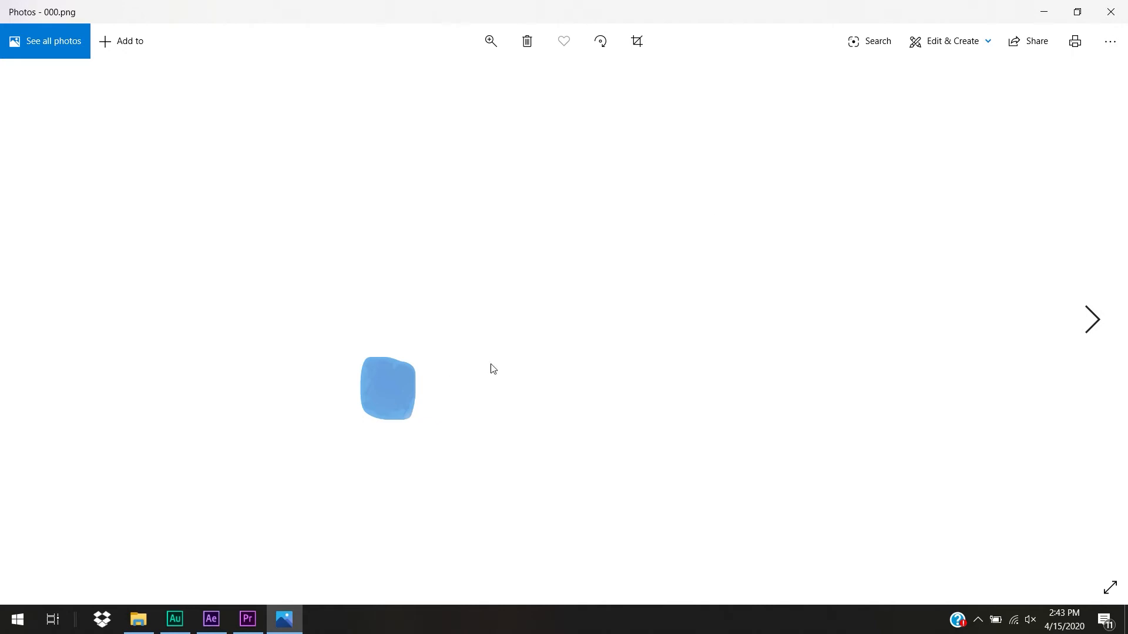
click(1110, 12)
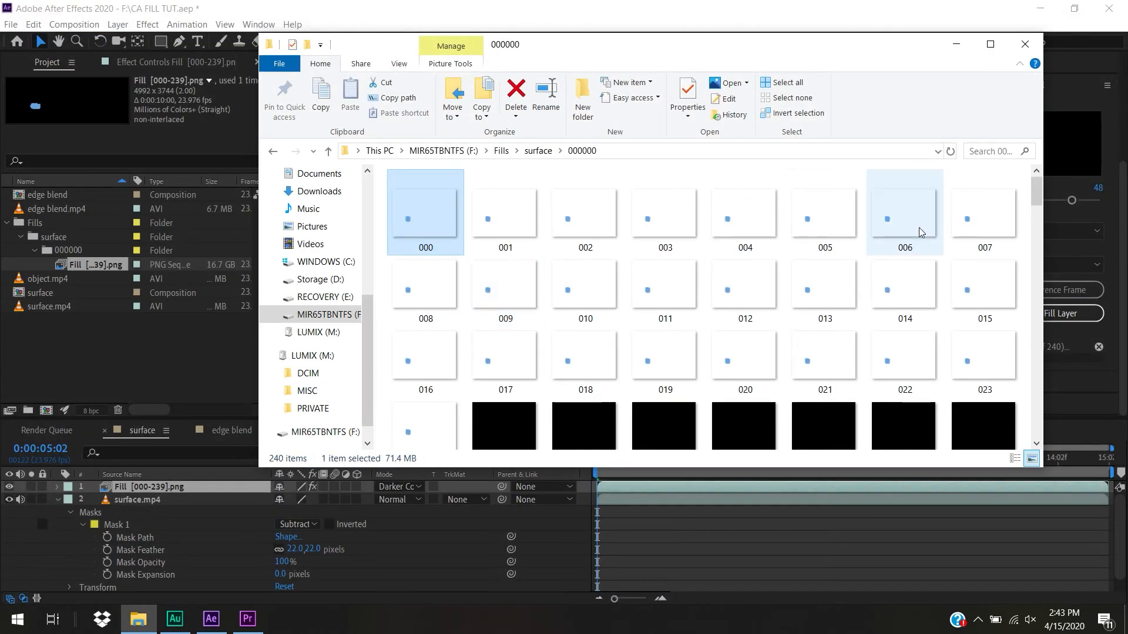
click(1025, 44)
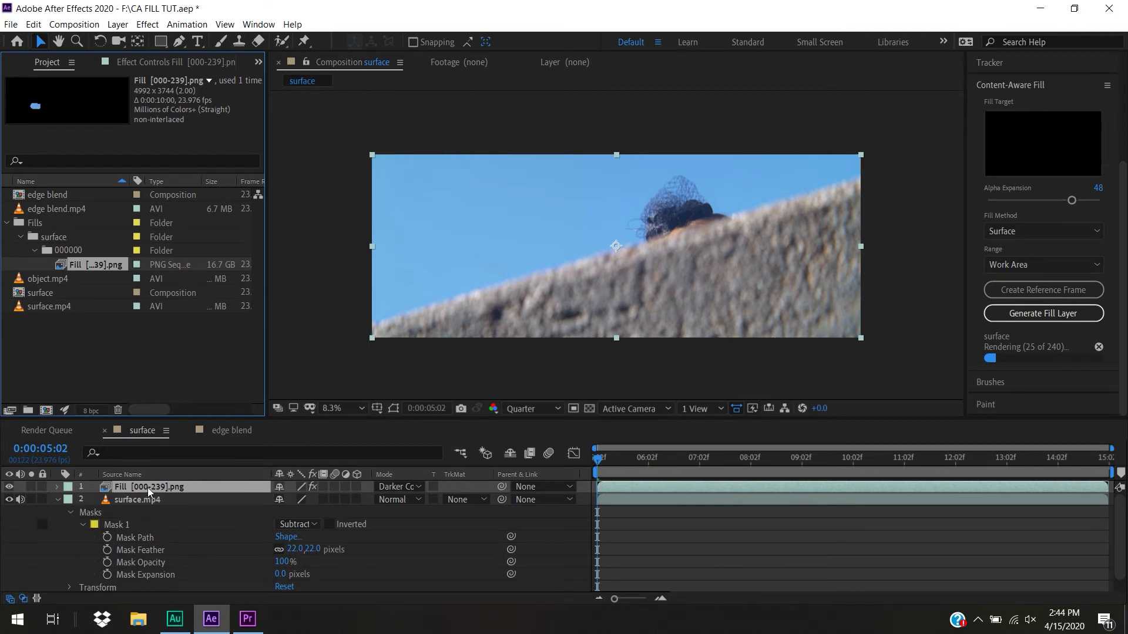
Collapse the surface.mp4 layer's properties in the timeline and the Fills folder in the project list
click(189, 491)
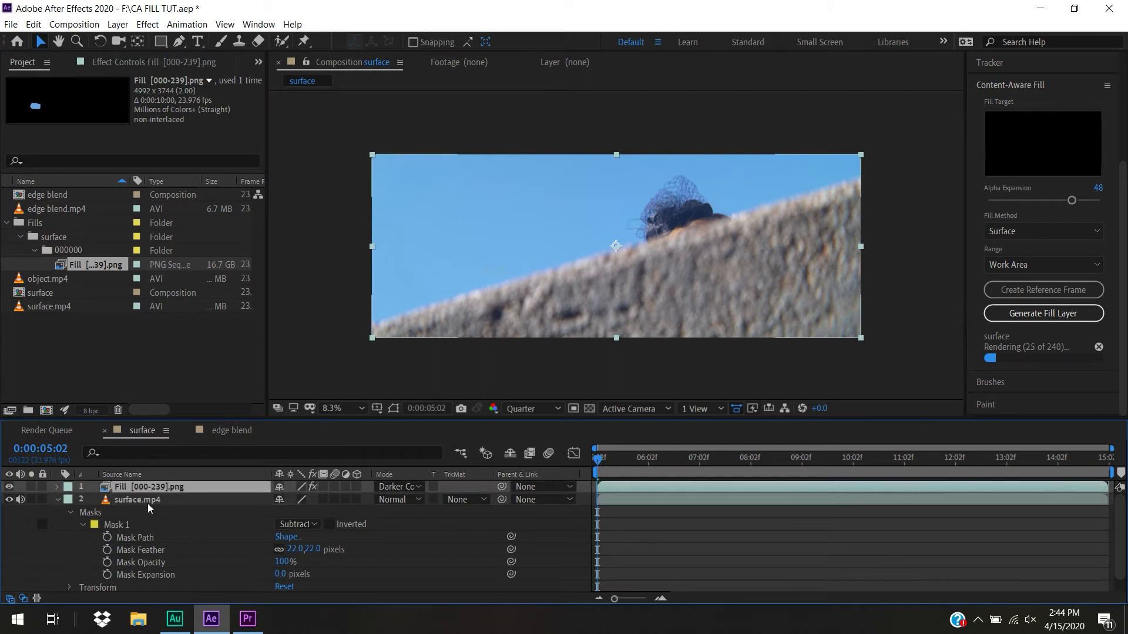
click(57, 499)
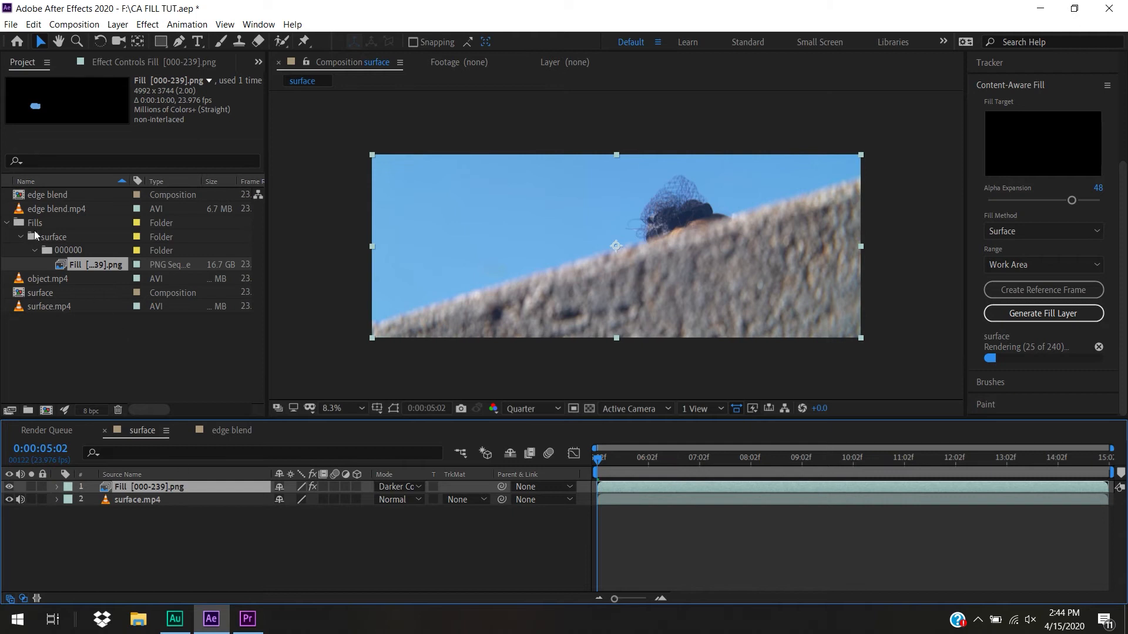
click(6, 222)
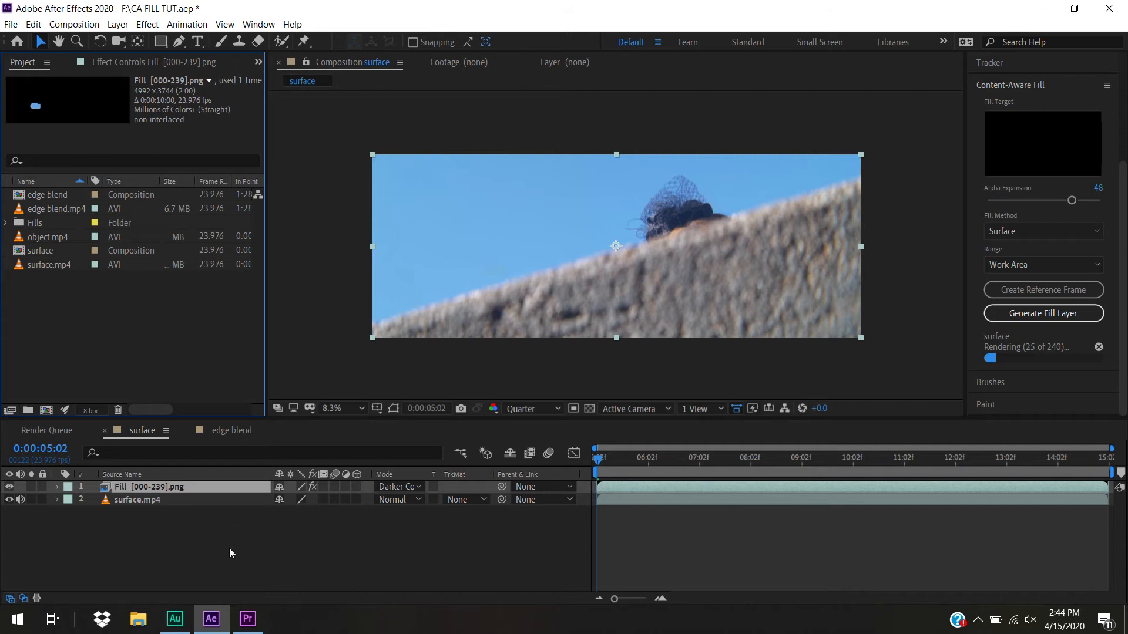
Select the Fill [000-239].png layer and show its Lumetri Color effect settings
click(209, 537)
click(154, 486)
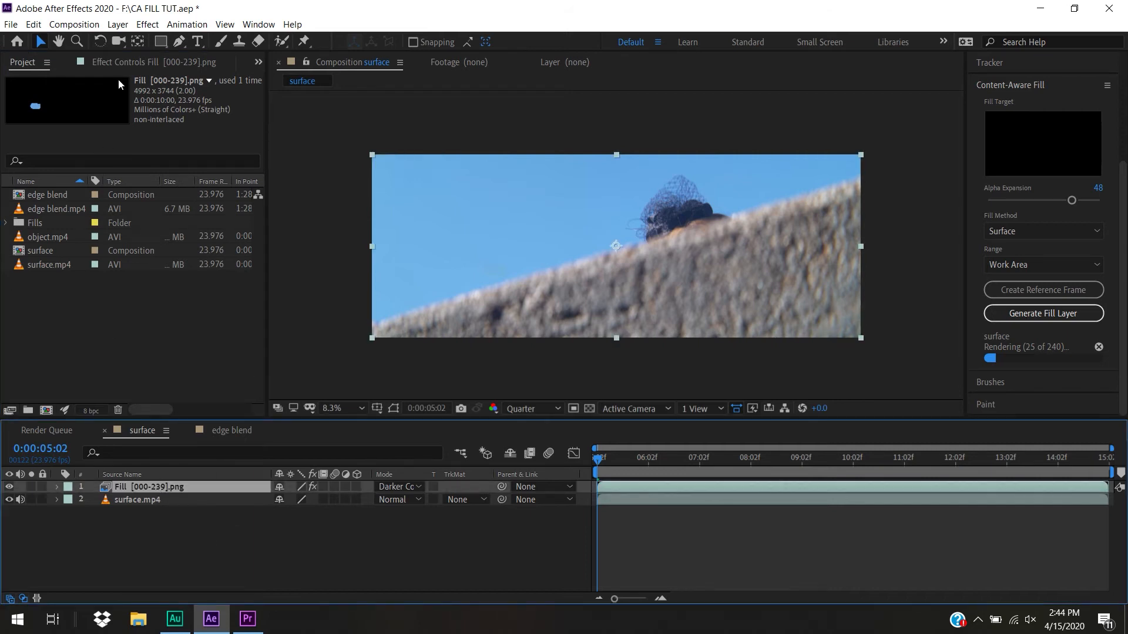
click(121, 61)
click(18, 94)
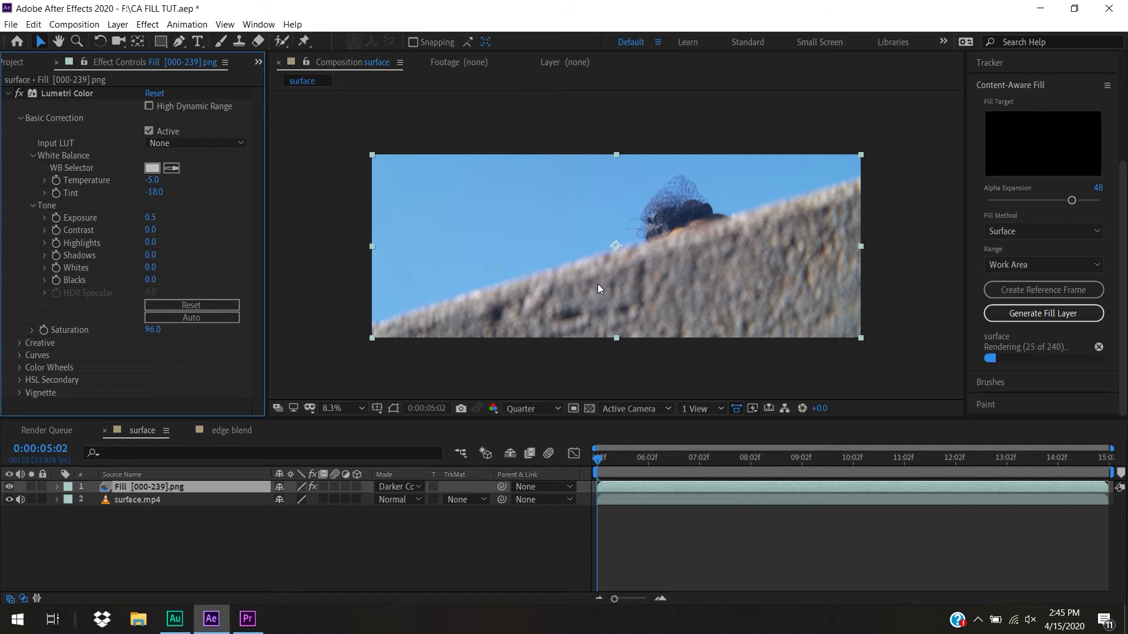
Cancel the fill render still in progress and open the edge blend composition
click(1099, 348)
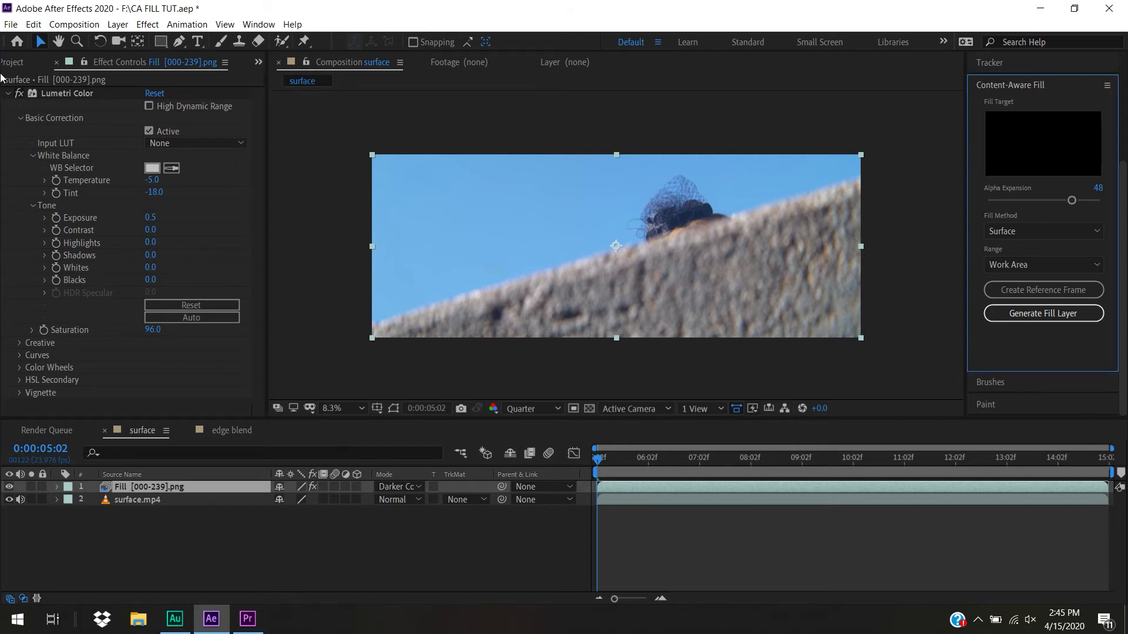
click(18, 62)
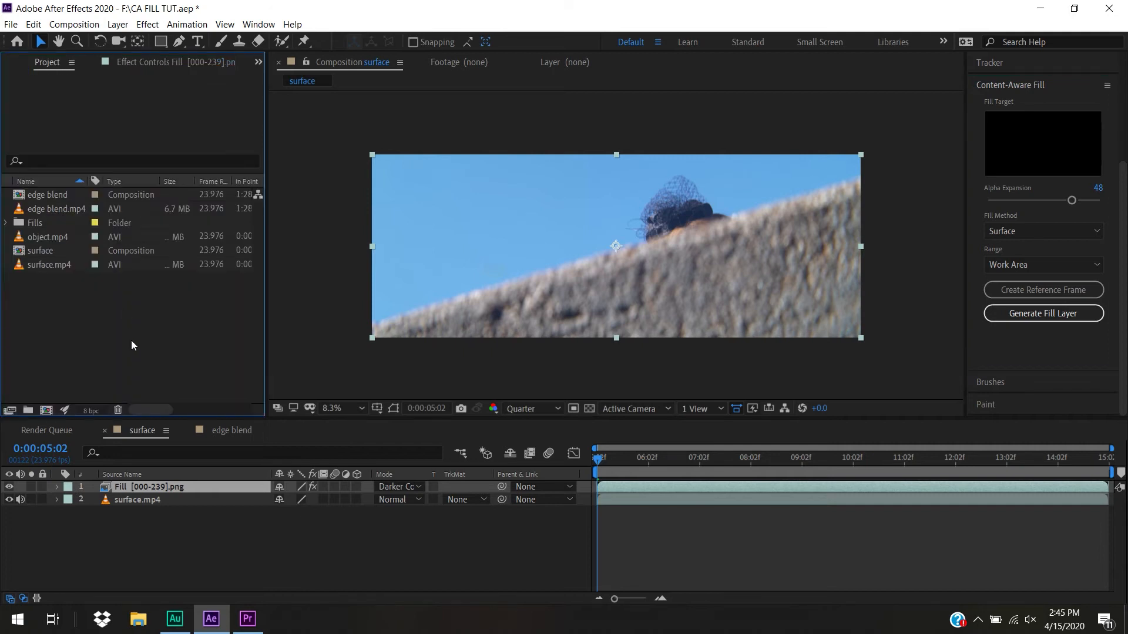
double_click(23, 194)
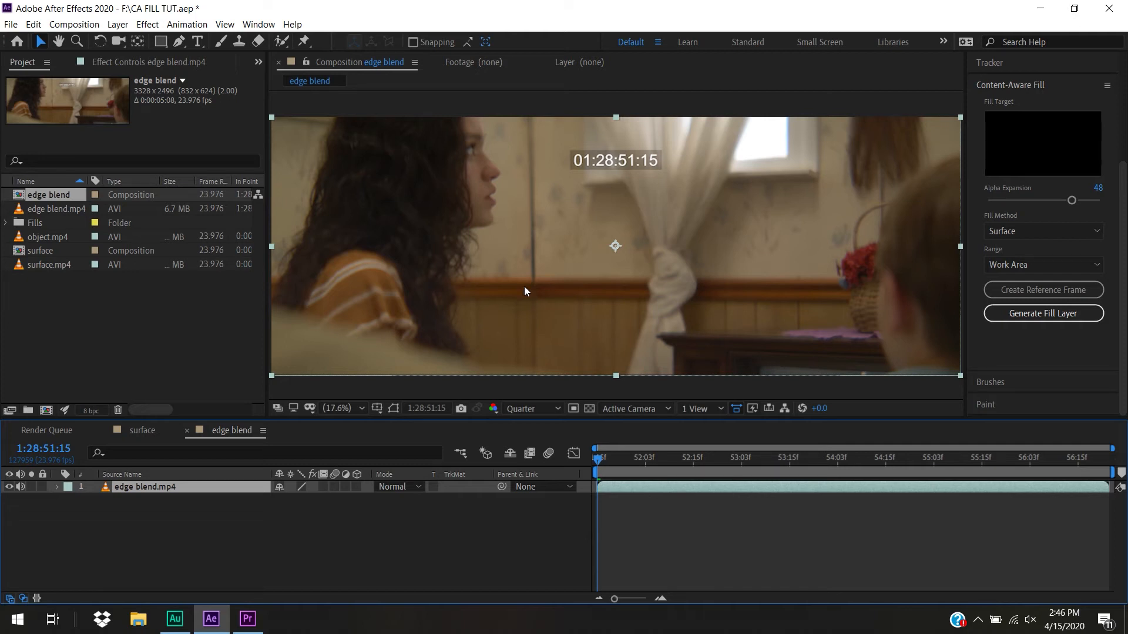
Undo the generated fill import, and scrub and play the opening of the edge blend shot, returning to its first frame
key(ctrl+z)
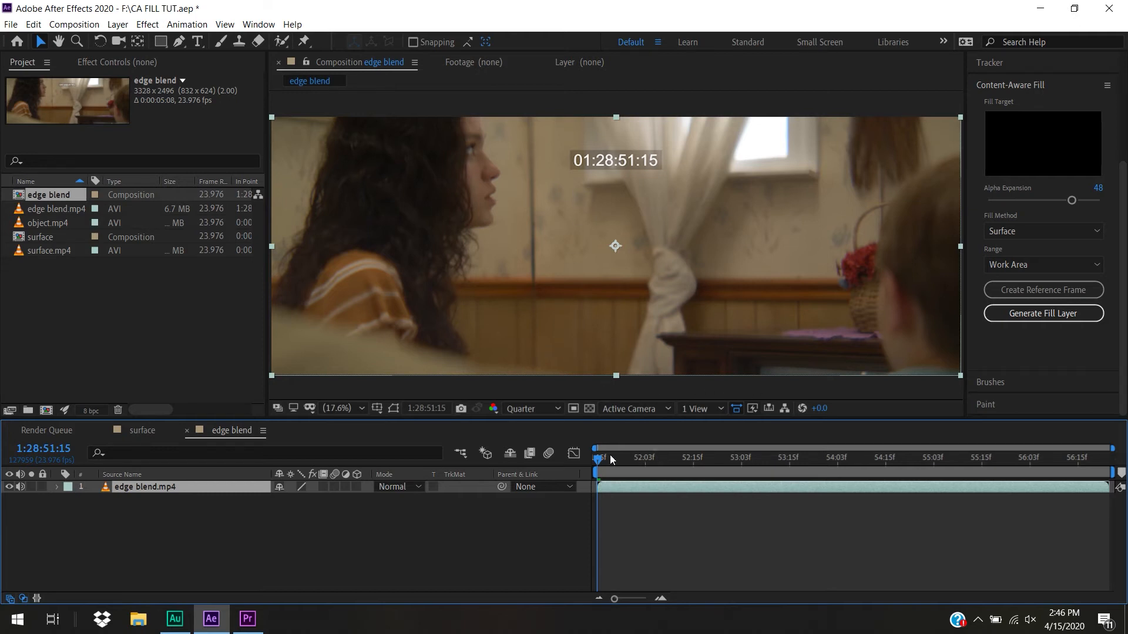
drag(653, 462, 495, 456)
key(space)
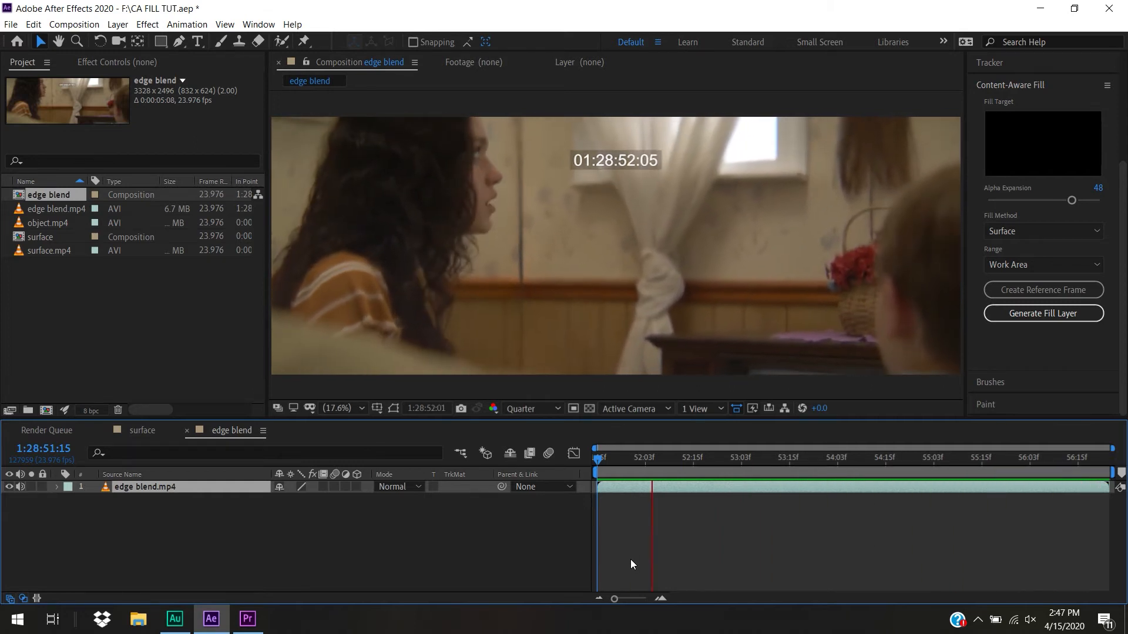
key(space)
drag(673, 460, 562, 476)
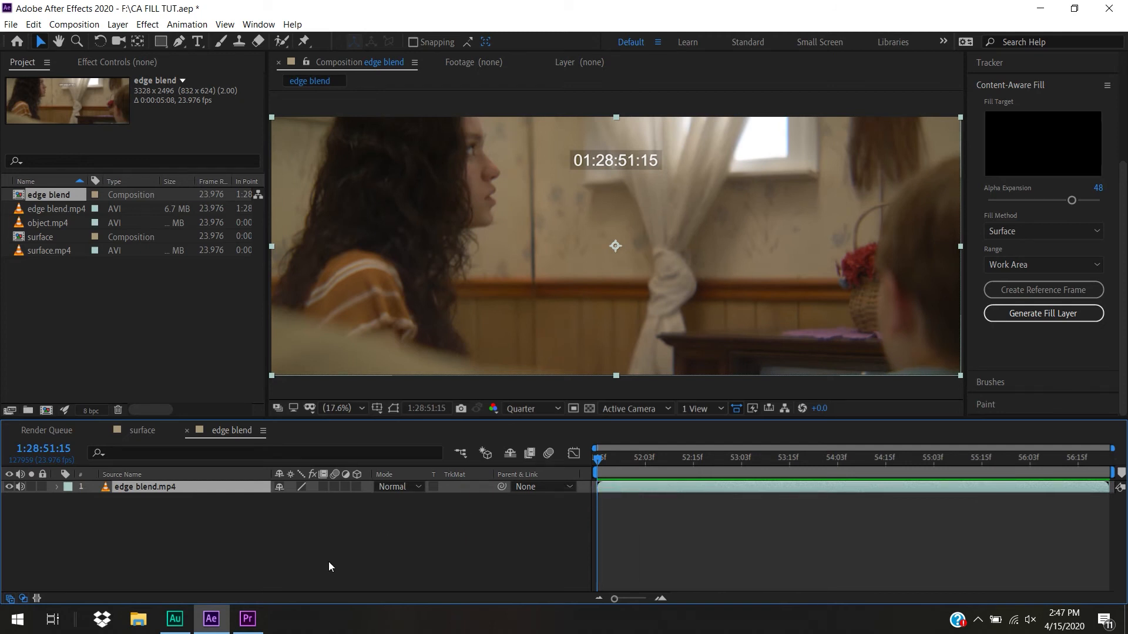
Draw a narrow closed Pen tool mask on edge blend.mp4 around the dark vertical wall seam, from above the frame to the wood trim
click(155, 487)
click(179, 41)
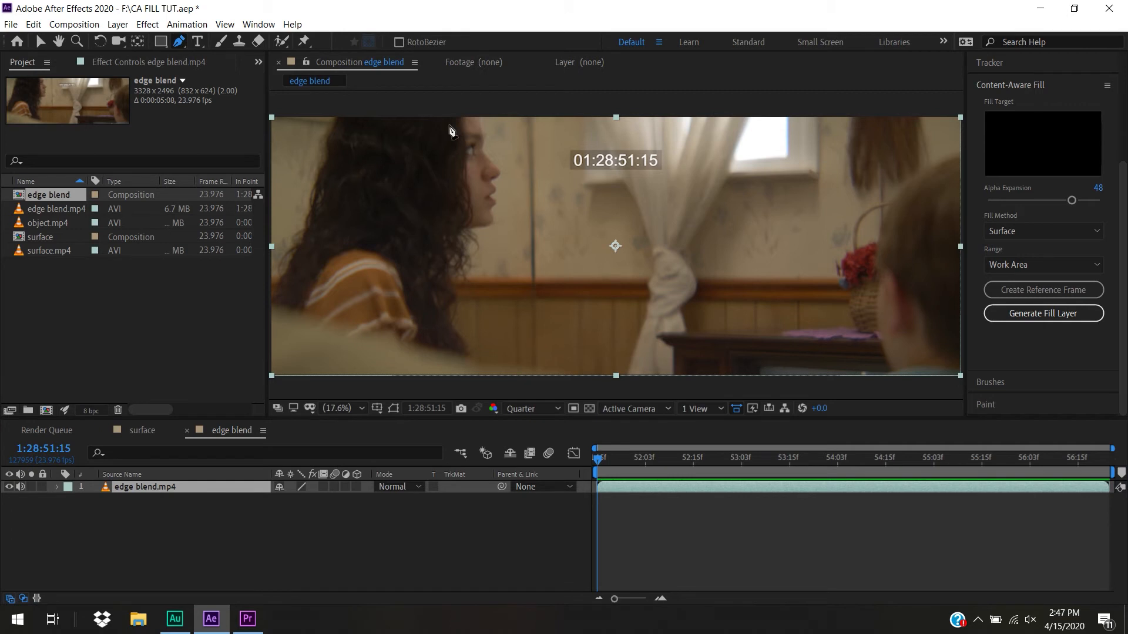
click(541, 116)
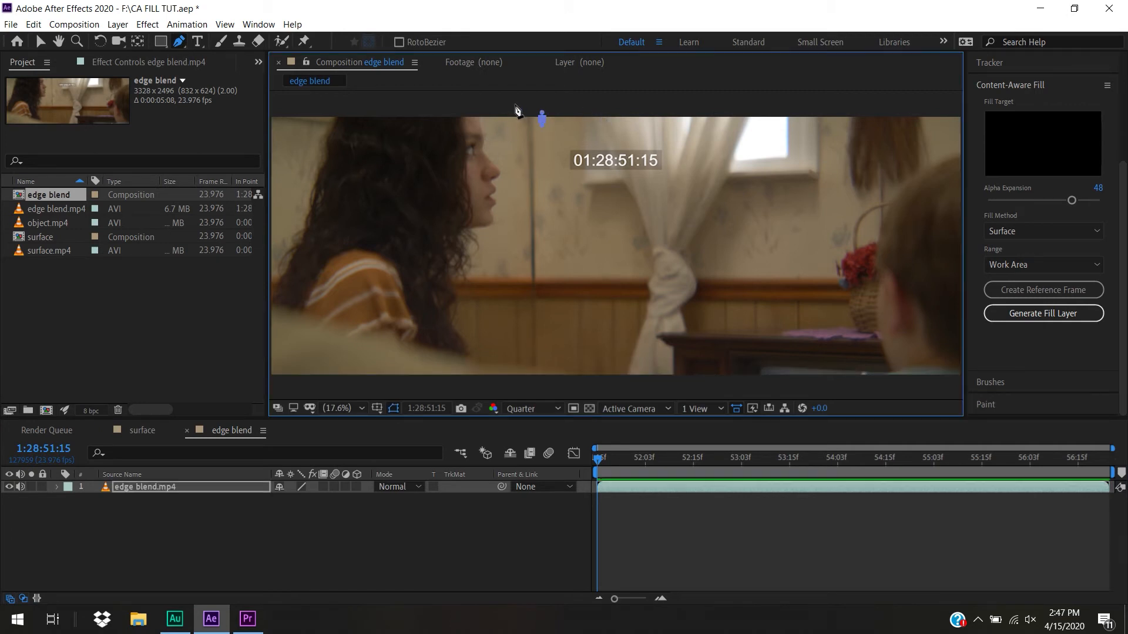
drag(516, 110, 517, 134)
drag(529, 282, 542, 271)
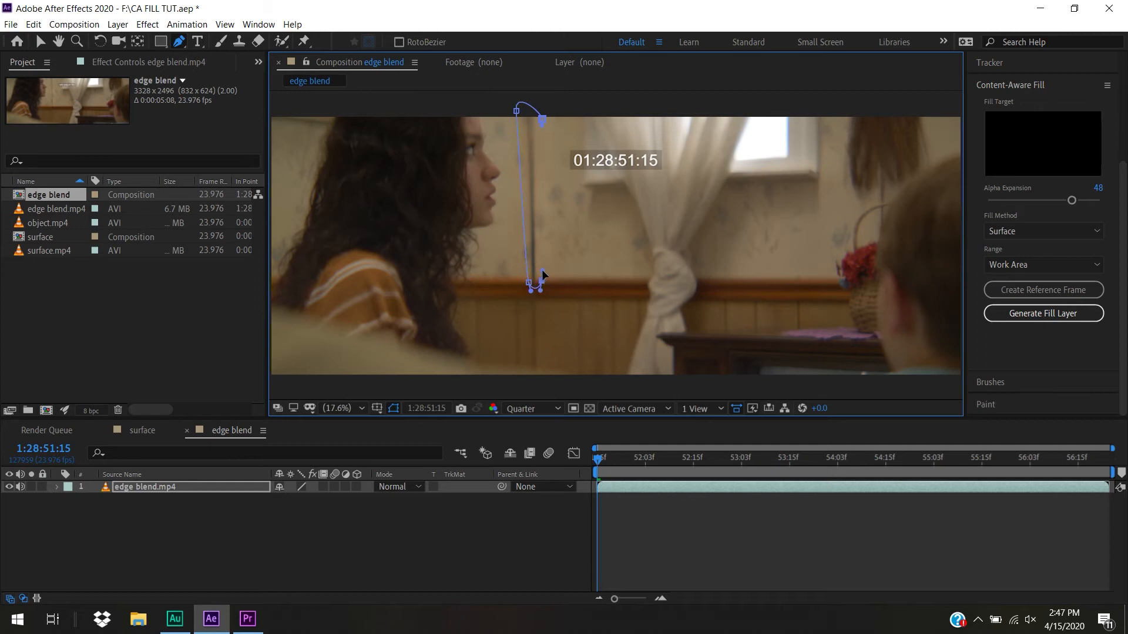
click(544, 122)
Tighten the mask around the wall seam by moving its upper and lower corner points inward
drag(541, 114, 538, 114)
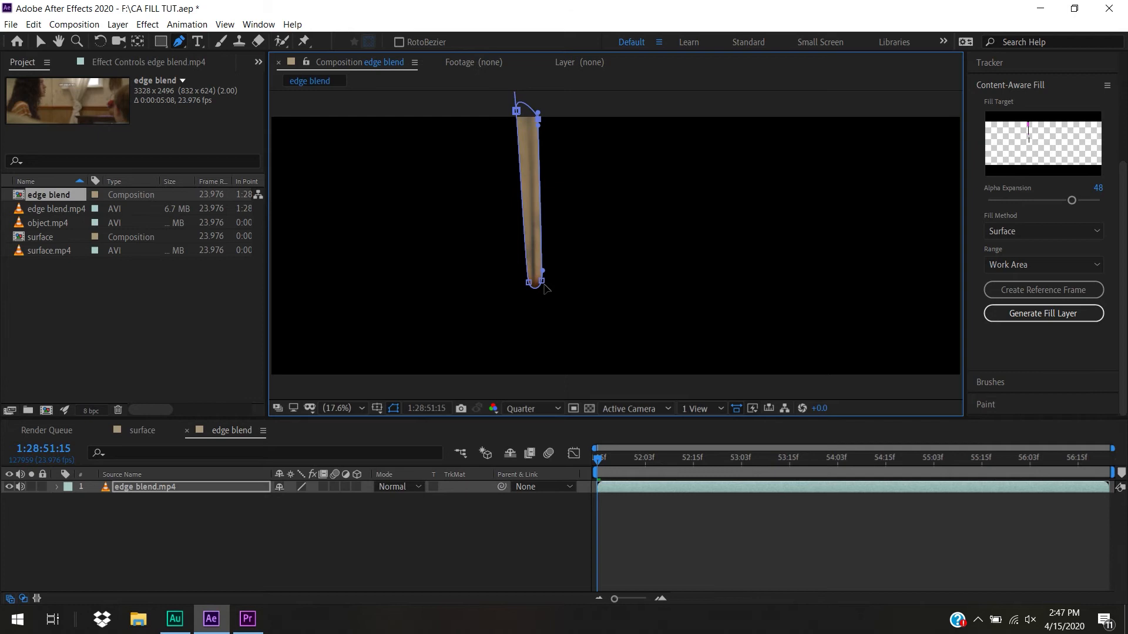
drag(541, 282, 539, 283)
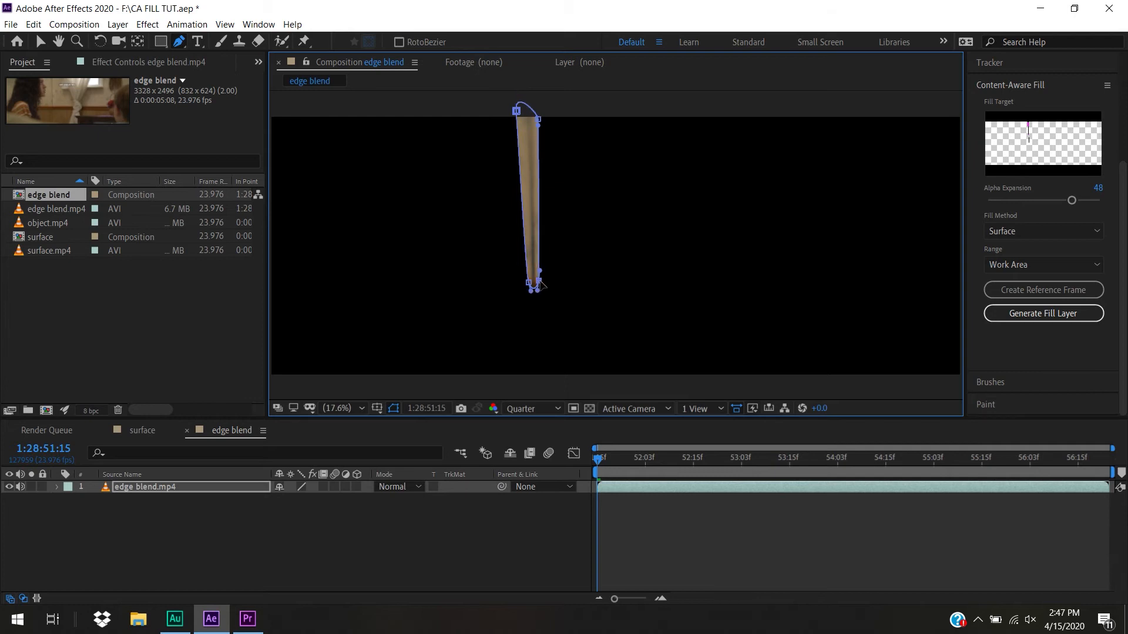
drag(530, 285, 531, 283)
drag(517, 111, 538, 119)
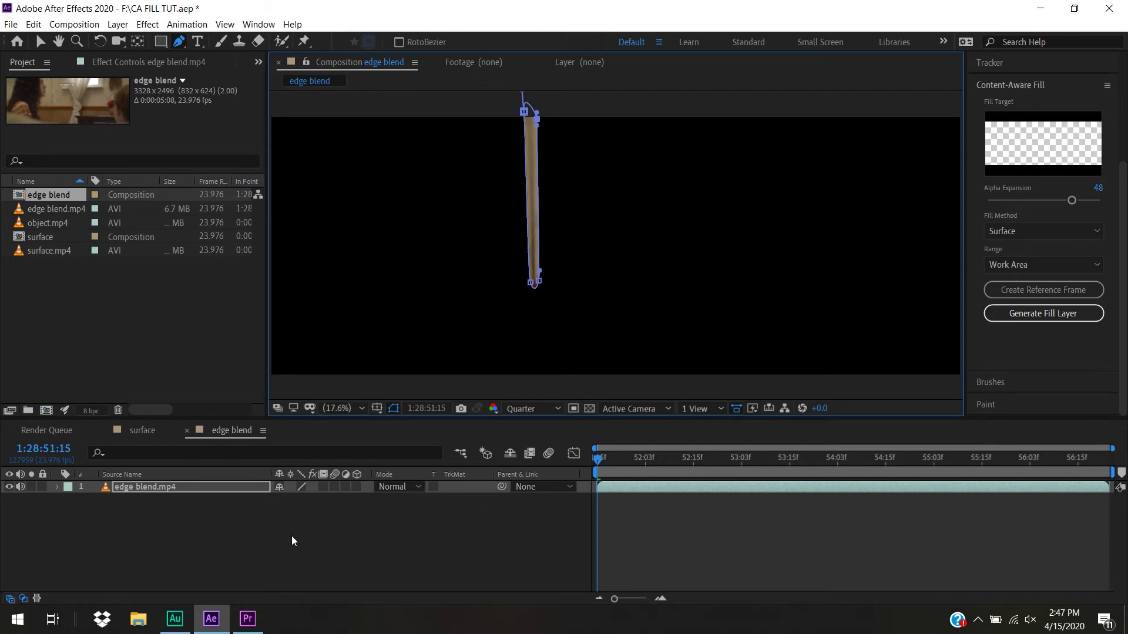
Set Mask 1 of edge blend.mp4 to Subtract and scrub the shot to check the cut-out, ending on the first frame
key(m)
click(308, 499)
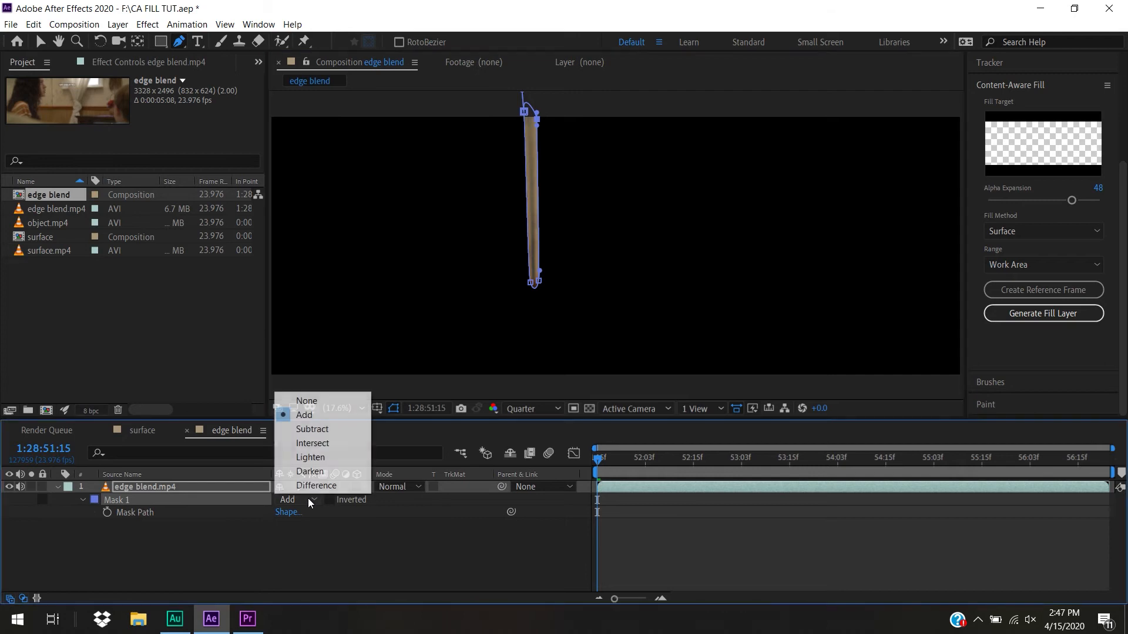
click(324, 429)
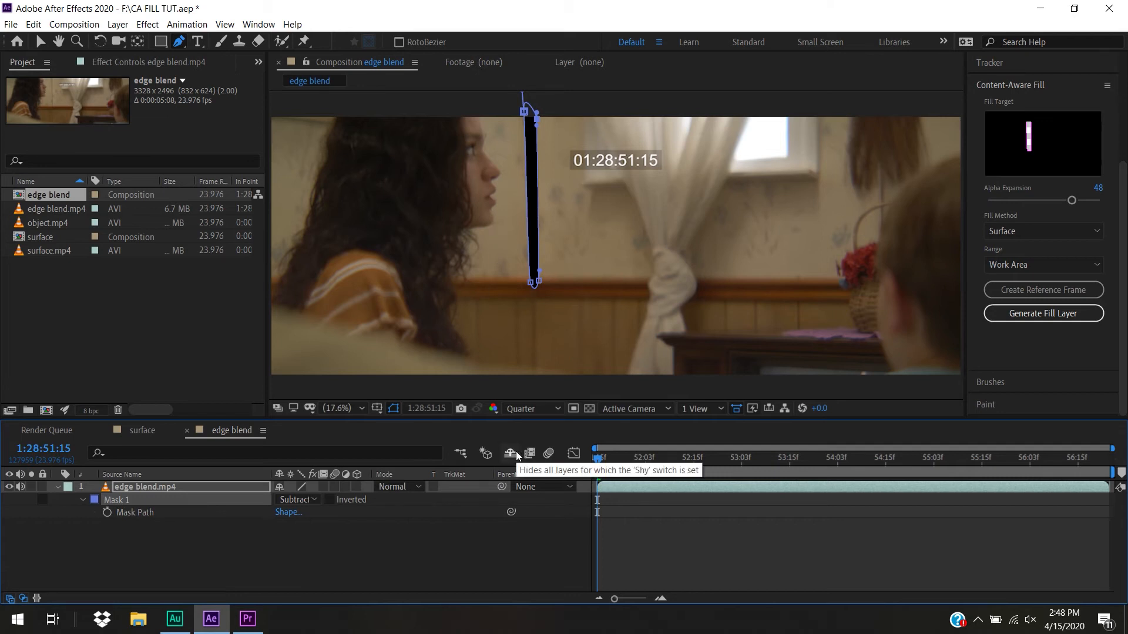
mouse_move(605, 459)
mouse_down()
mouse_move(741, 466)
mouse_move(590, 463)
mouse_up()
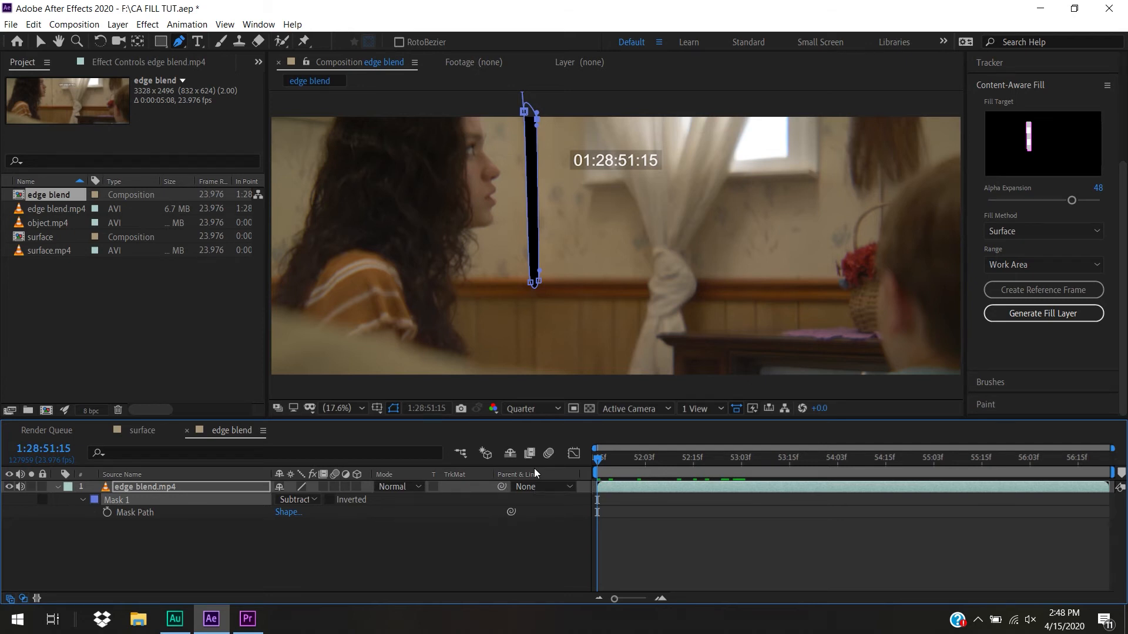
Start Track Mask for Mask 1 and set the tracking method to Position & Rotation
click(162, 543)
click(127, 500)
right_click(126, 498)
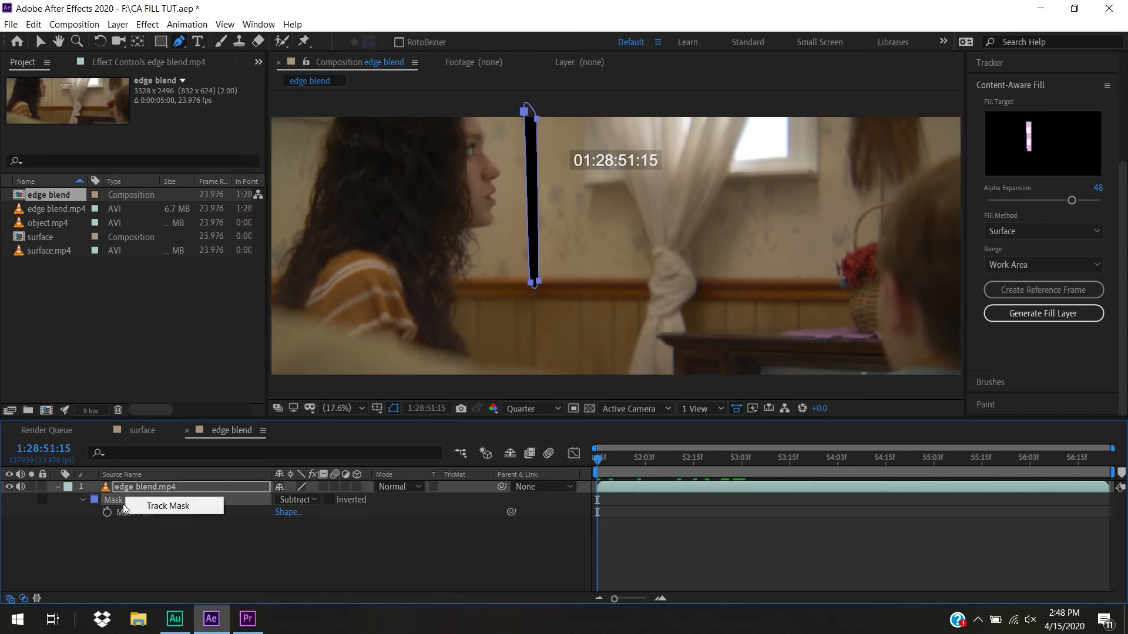
click(155, 509)
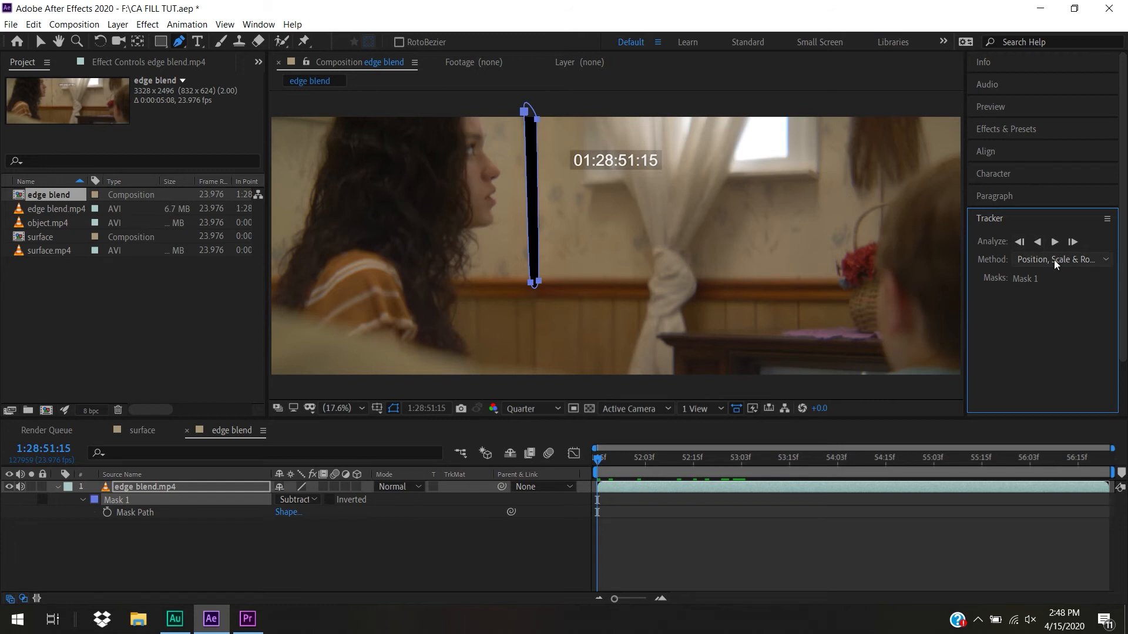
click(1029, 259)
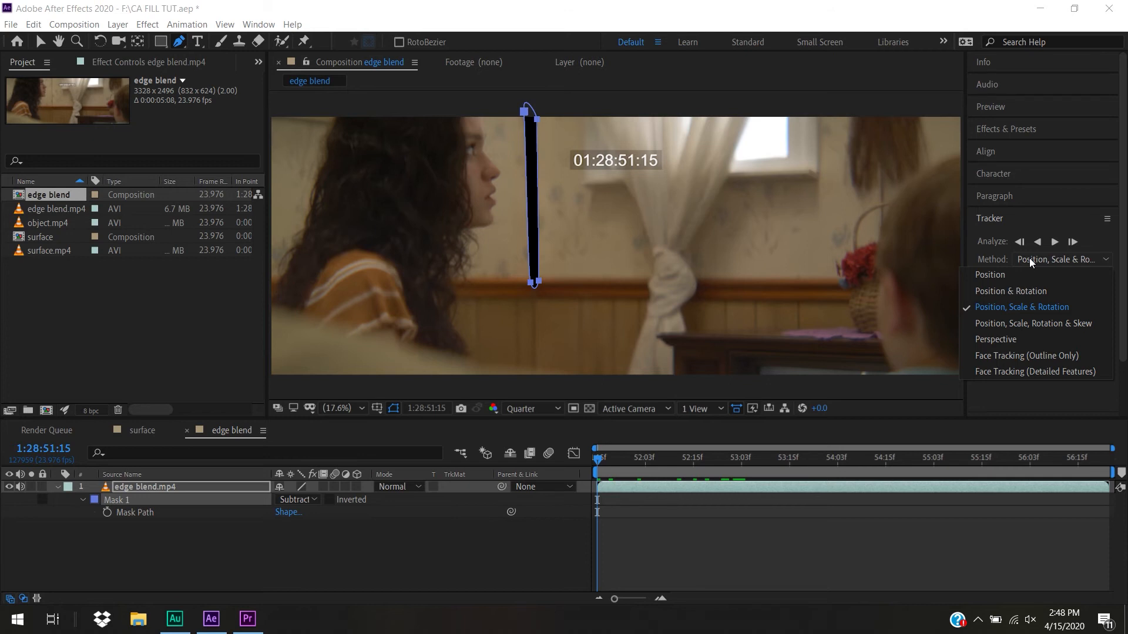
click(1034, 292)
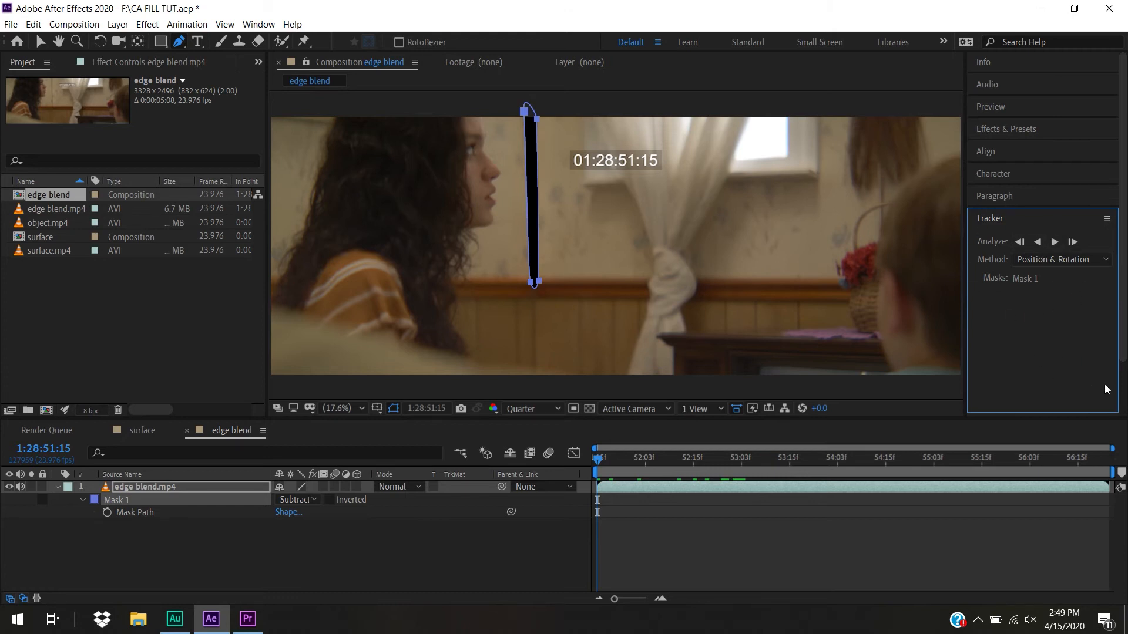
Track Mask 1 forward from the first frame to the end of the edge blend shot
click(258, 25)
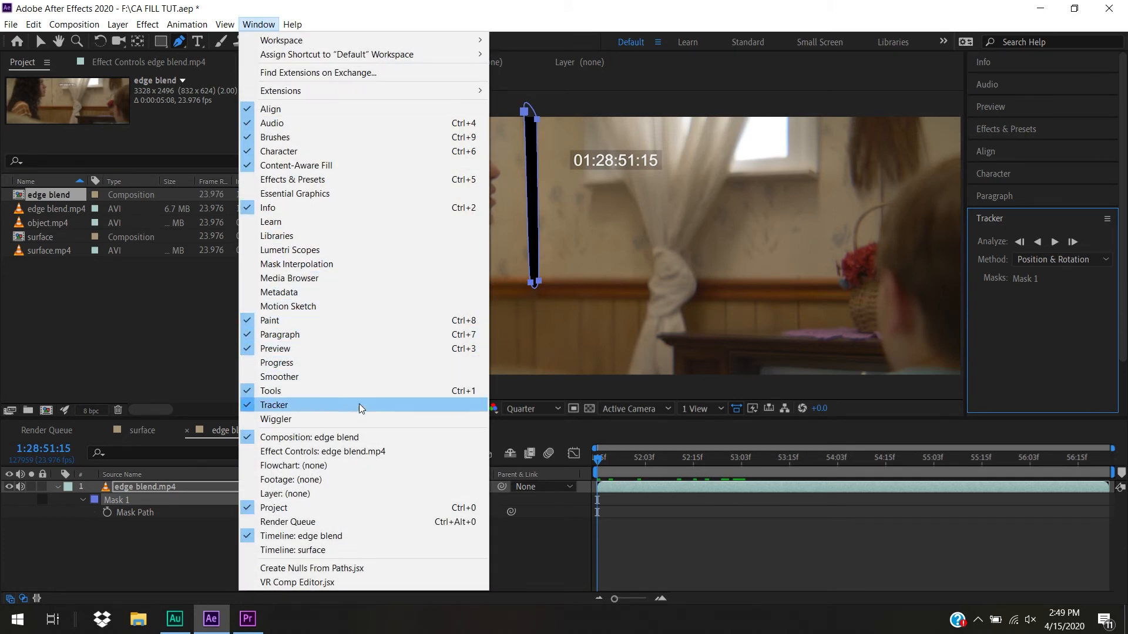
click(1071, 323)
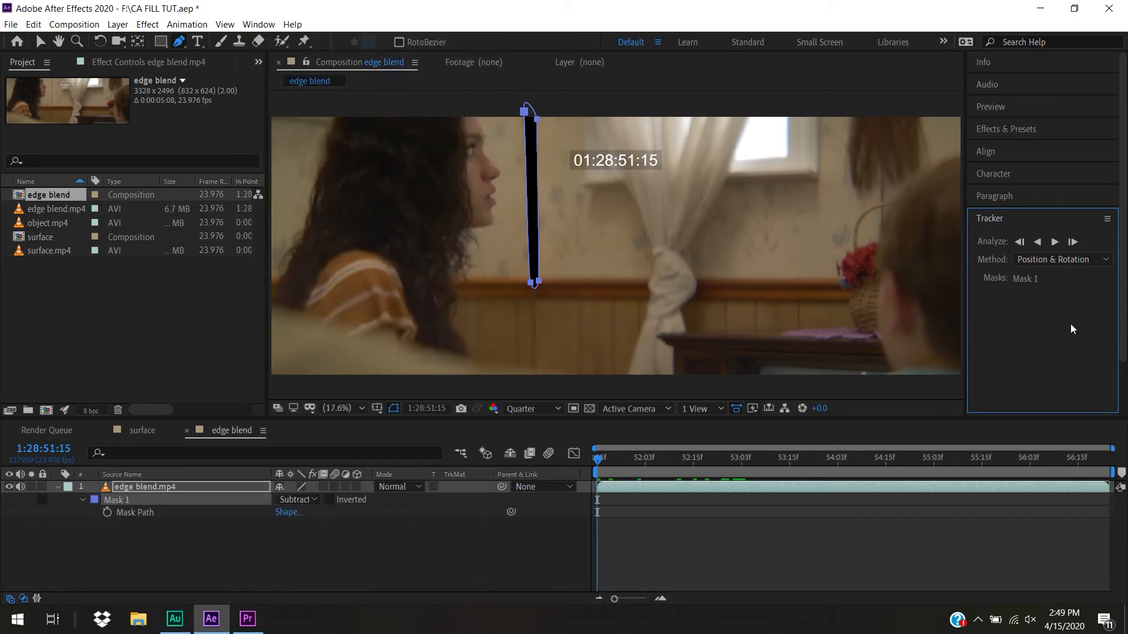
click(1056, 242)
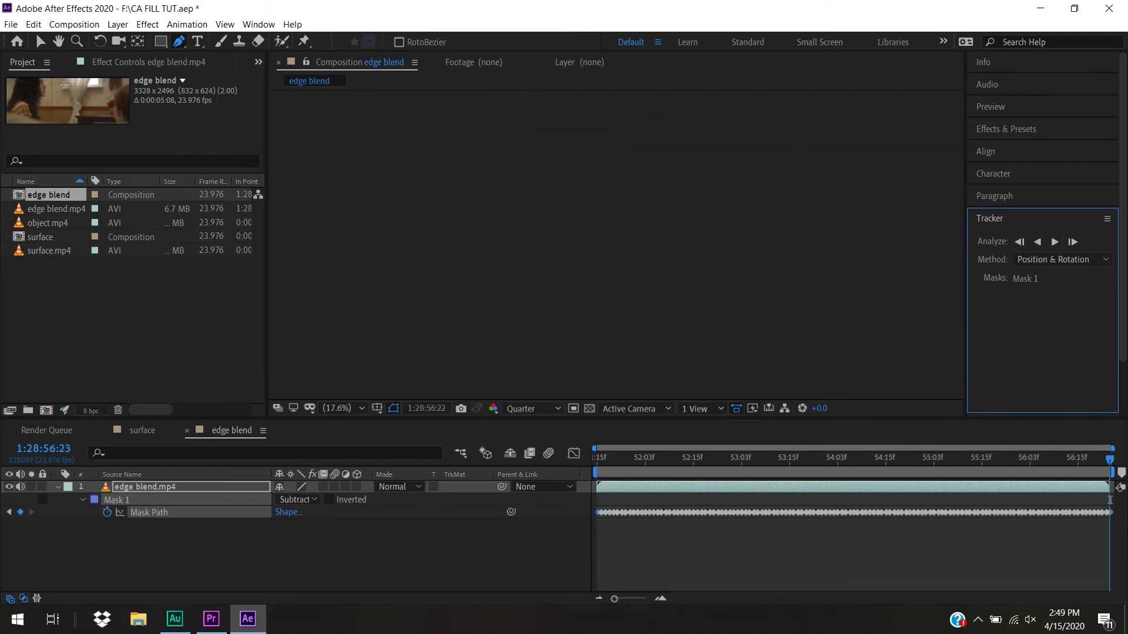
Scrub back through the tracked shot to check the mask and set the Mask 1 mode to None
drag(696, 468, 673, 470)
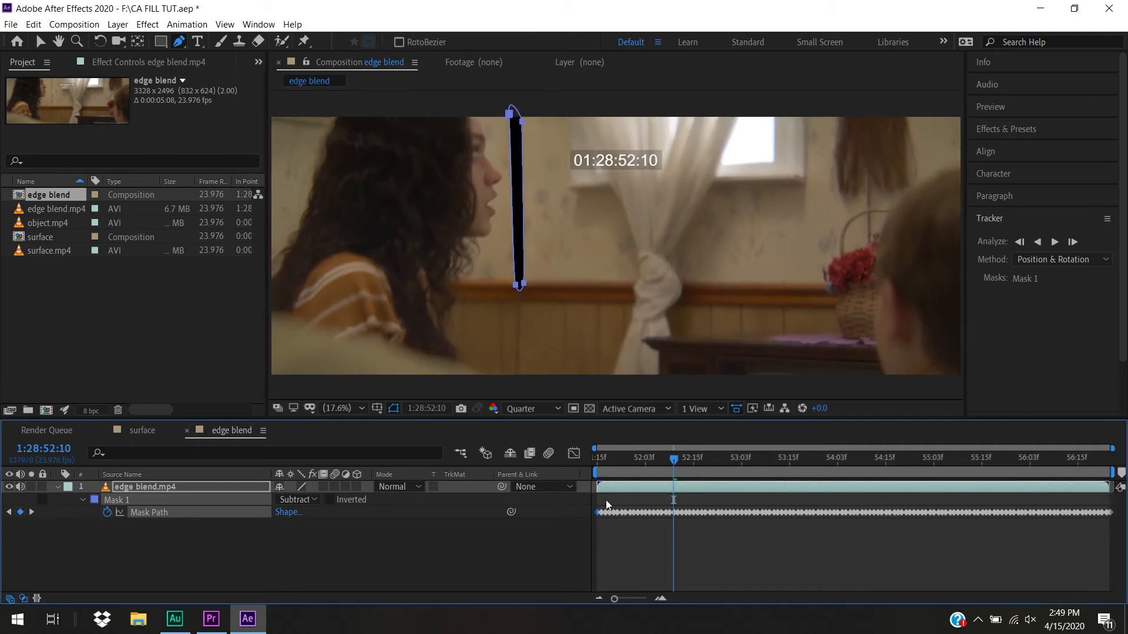
click(300, 499)
click(325, 404)
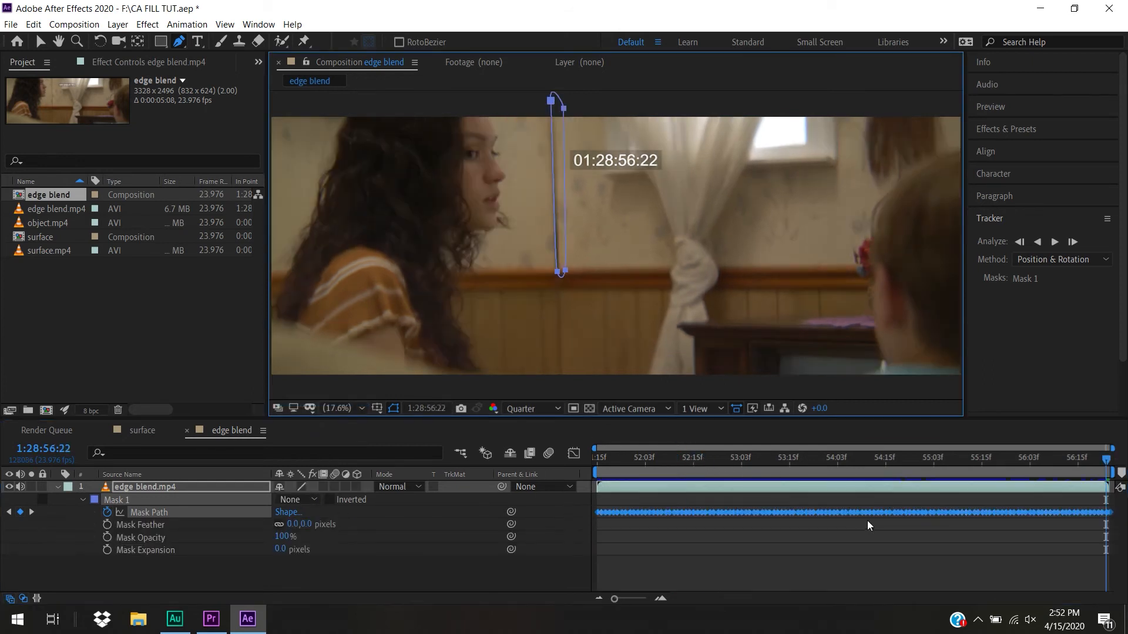
Scrub to about 1:28:53:08 and delete the short run of Mask Path keyframes around that point
drag(795, 468, 761, 526)
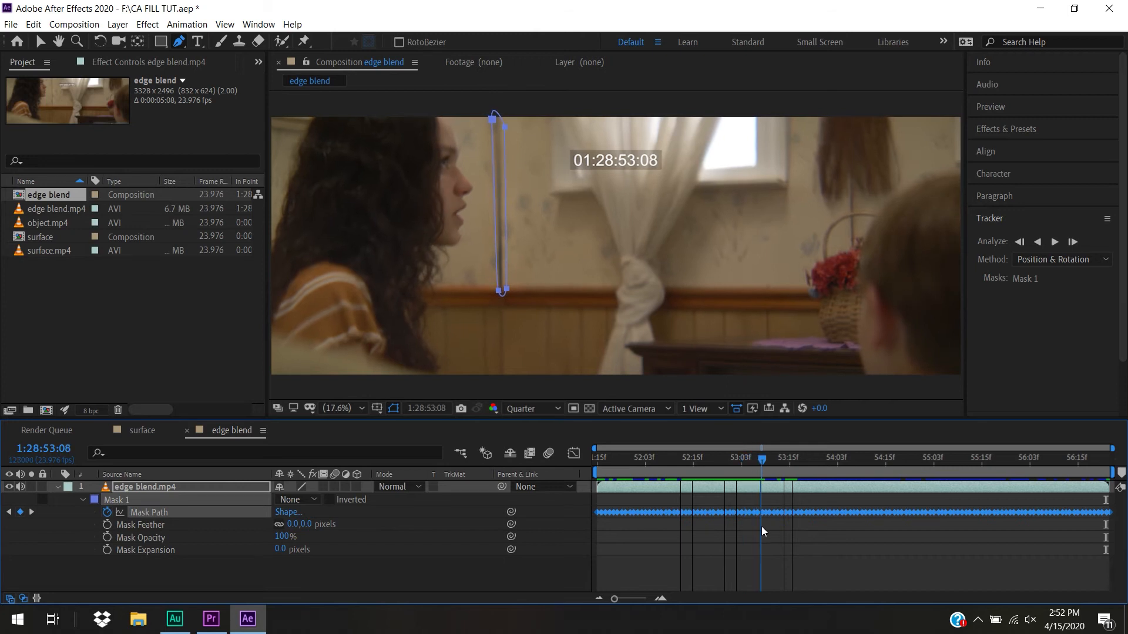
drag(761, 526, 777, 500)
key(Delete)
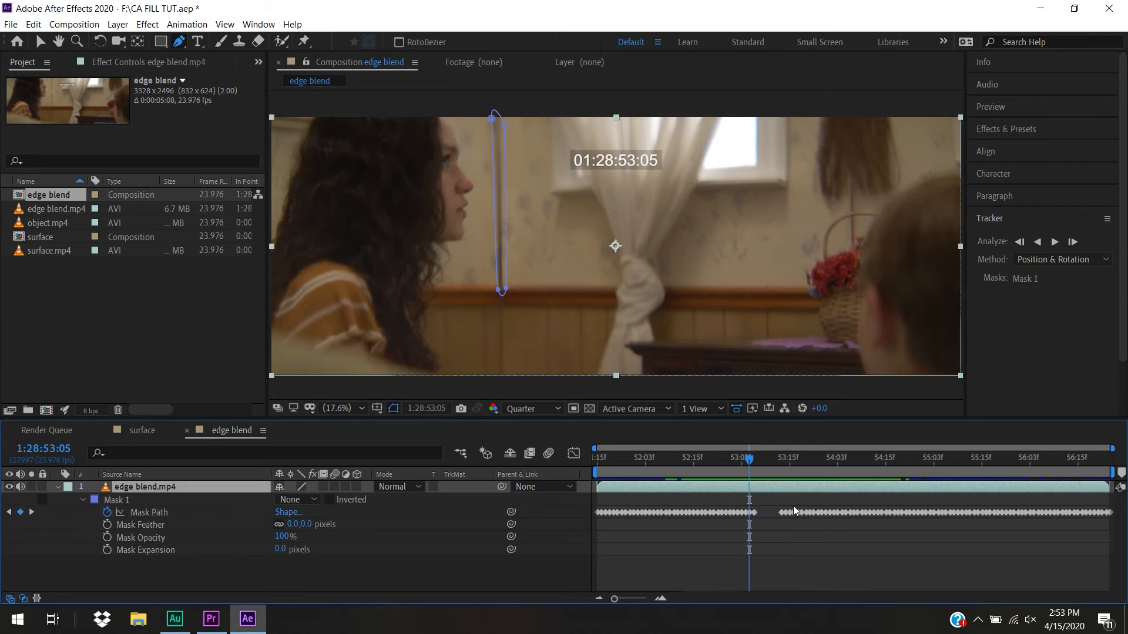
Delete the Mask Path keyframes between 1:28:53:05 and 1:28:55:06
click(753, 513)
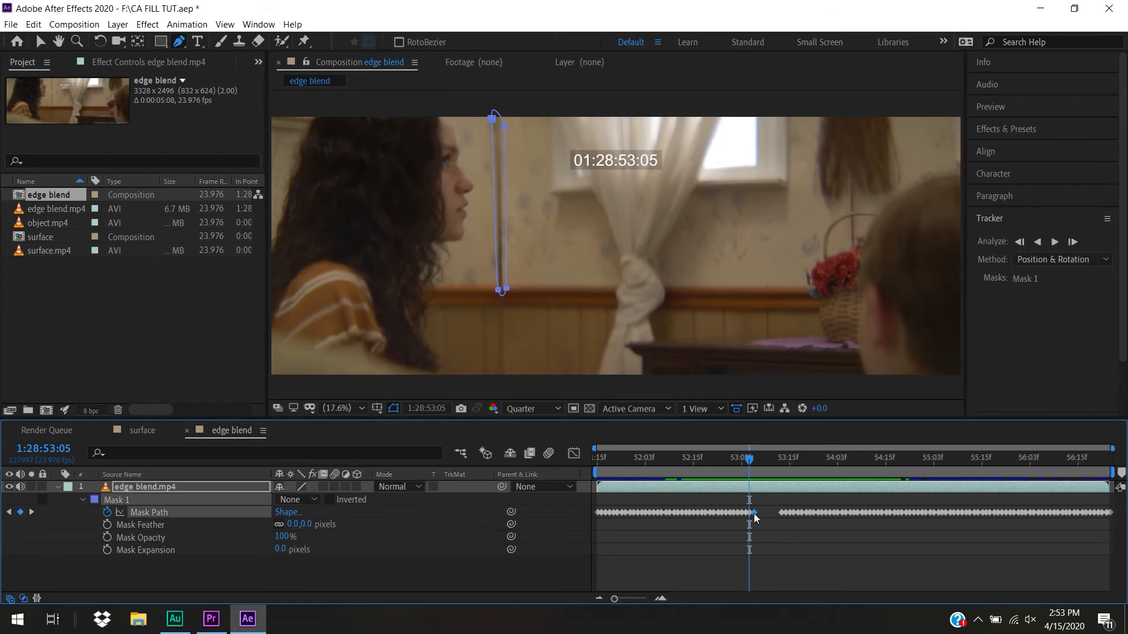
key(Delete)
drag(749, 460, 943, 524)
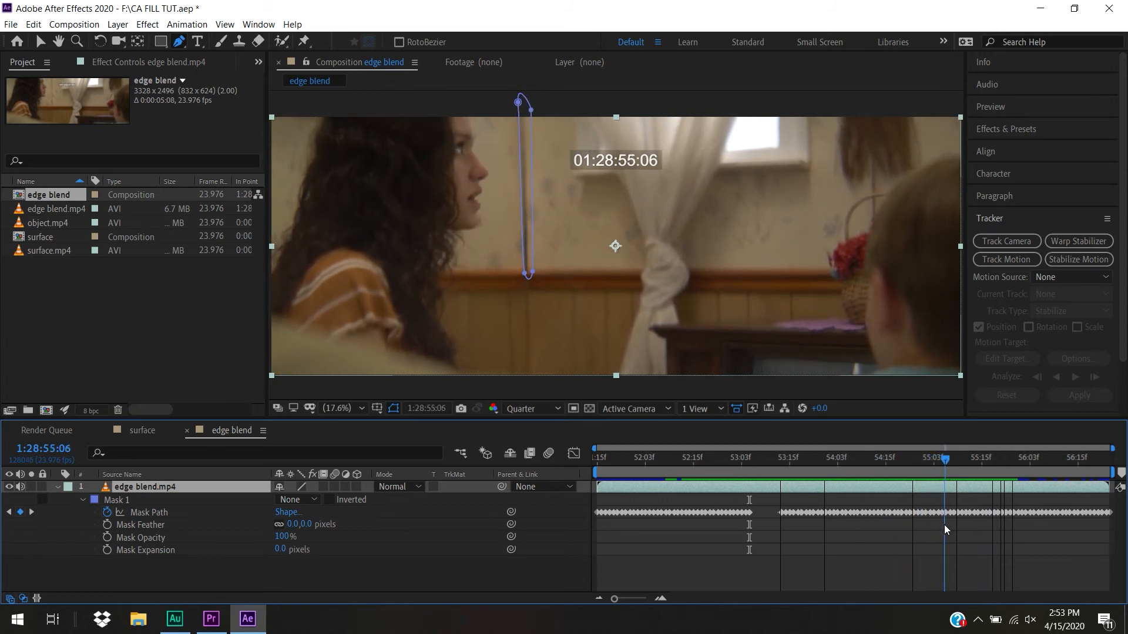
drag(770, 499, 944, 537)
key(Delete)
Delete all remaining Mask Path keyframes after 1:28:55:06, keeping the keyframe on that frame
drag(951, 504, 1007, 527)
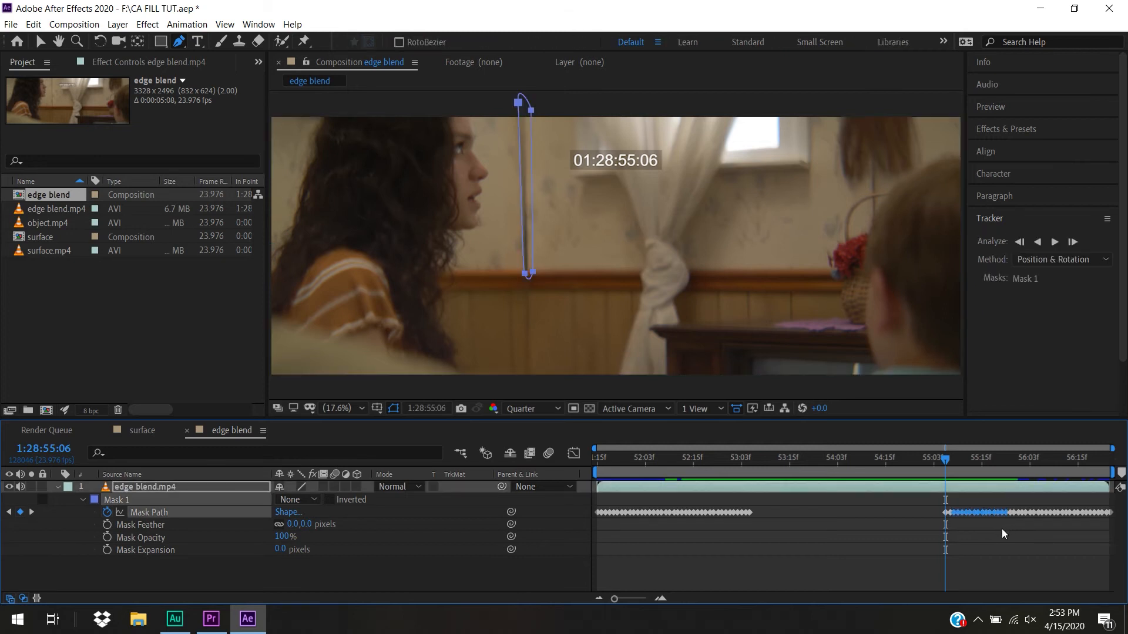
drag(951, 503, 1124, 540)
key(Delete)
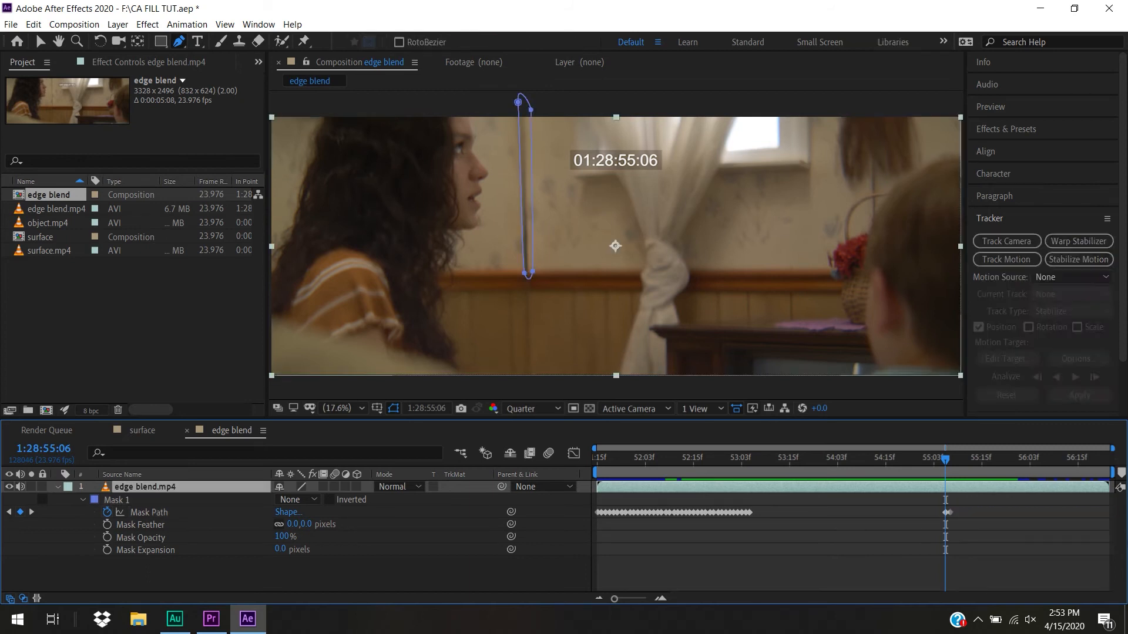
click(950, 512)
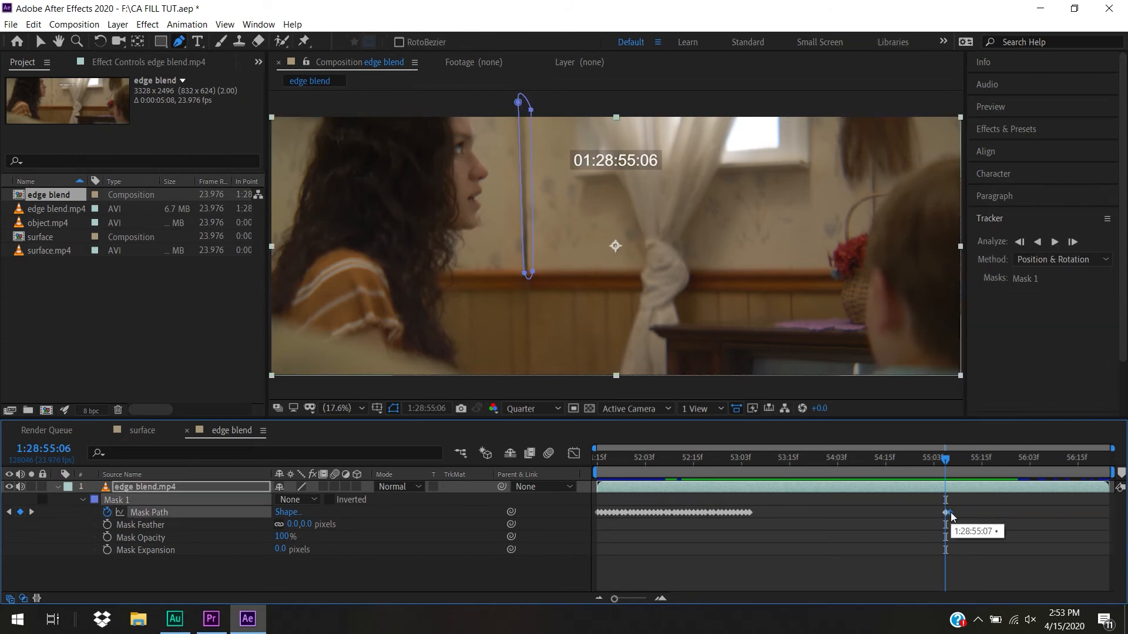
key(Delete)
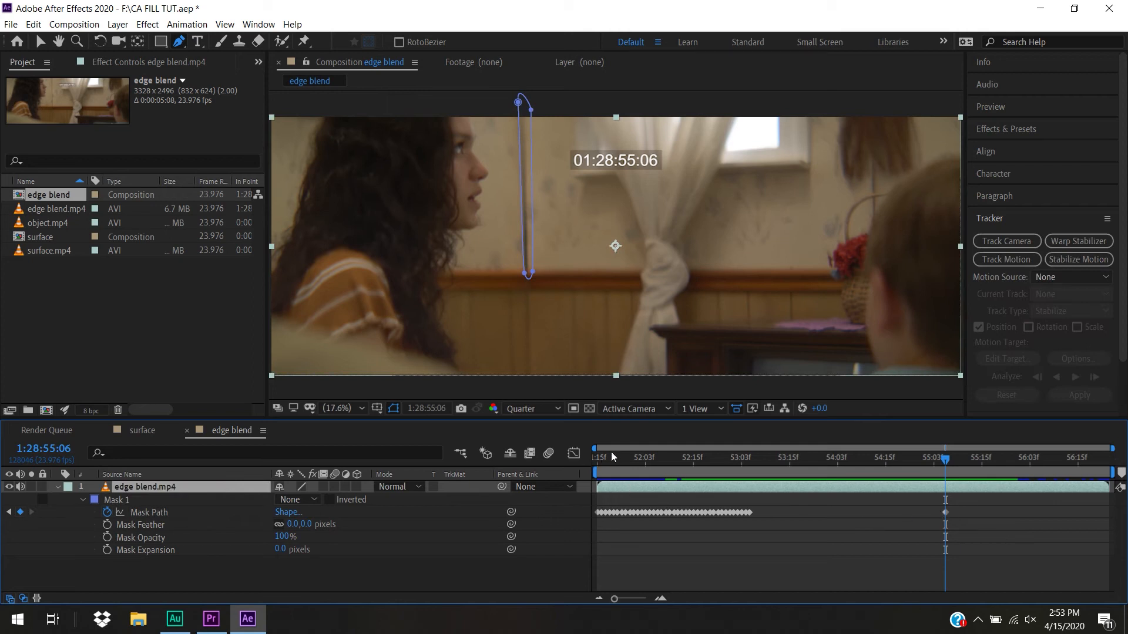
Shift the whole Mask 1 path slightly back onto the wall seam at 1:28:55:06 and track it forward from there
drag(605, 457, 947, 524)
click(139, 513)
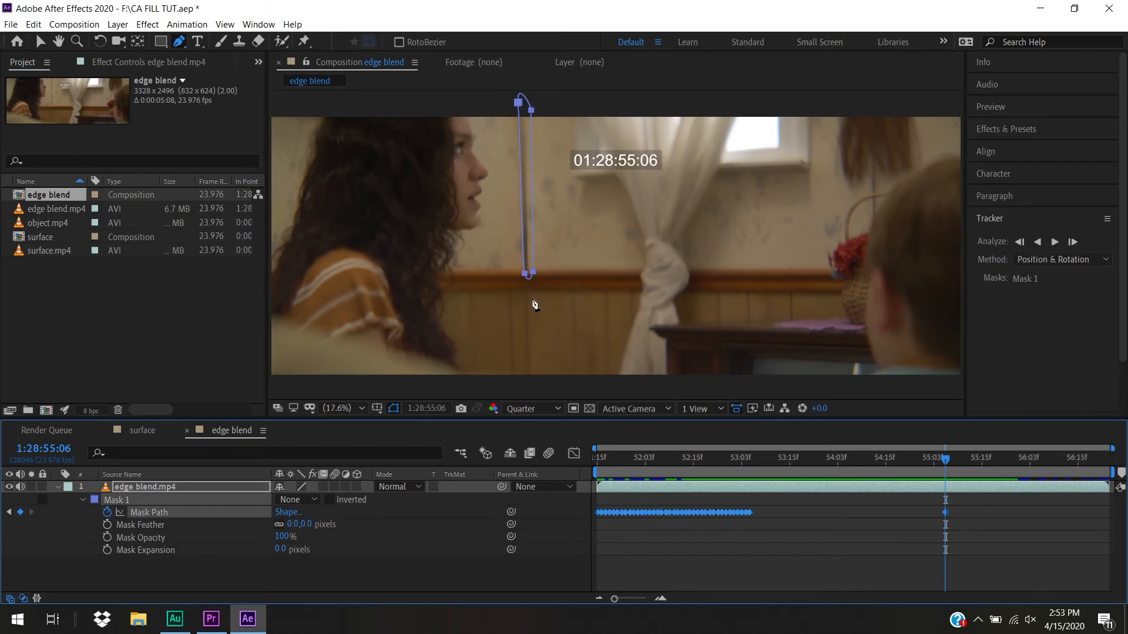
drag(525, 275, 524, 275)
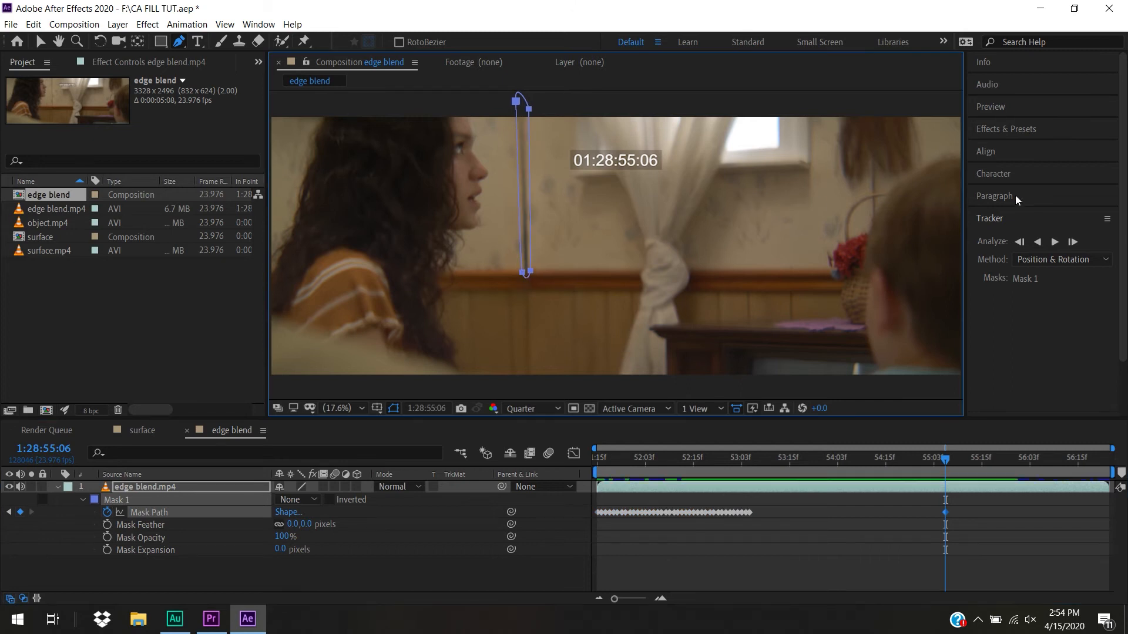
click(1055, 244)
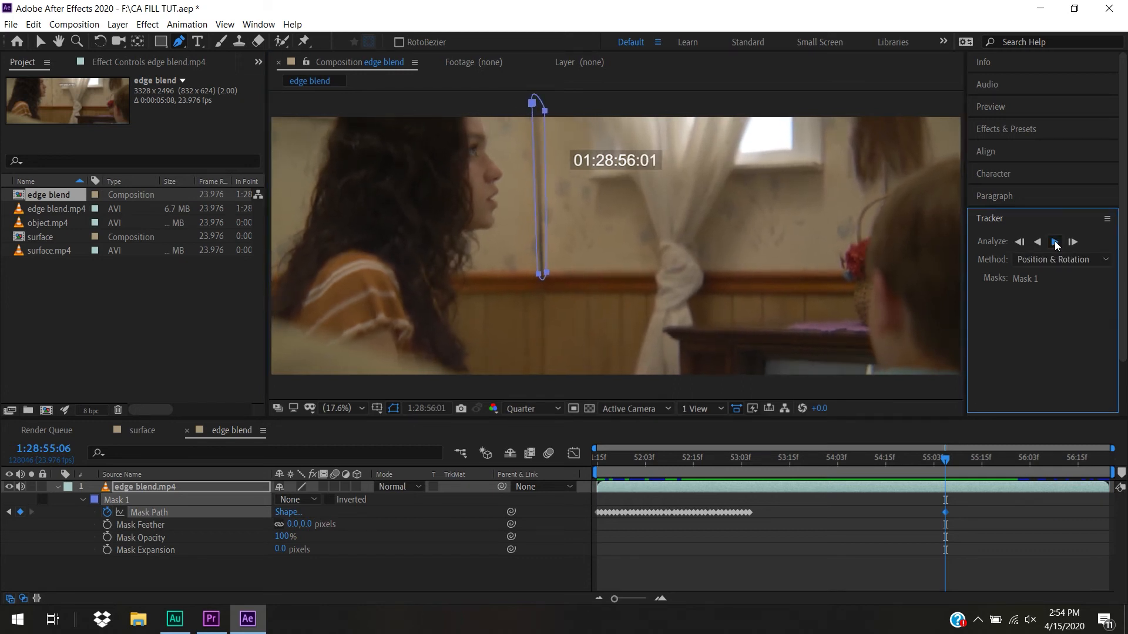
Track Mask 1 forward from 1:28:53:05 and stop the analysis at 1:28:54:00
drag(993, 462, 748, 481)
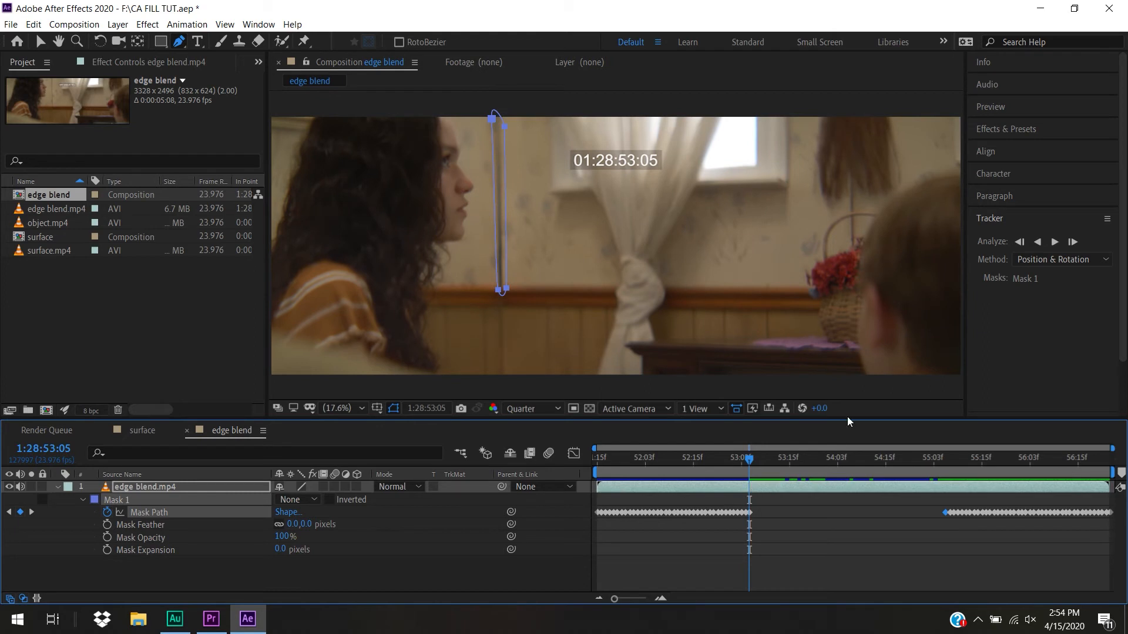
click(1055, 242)
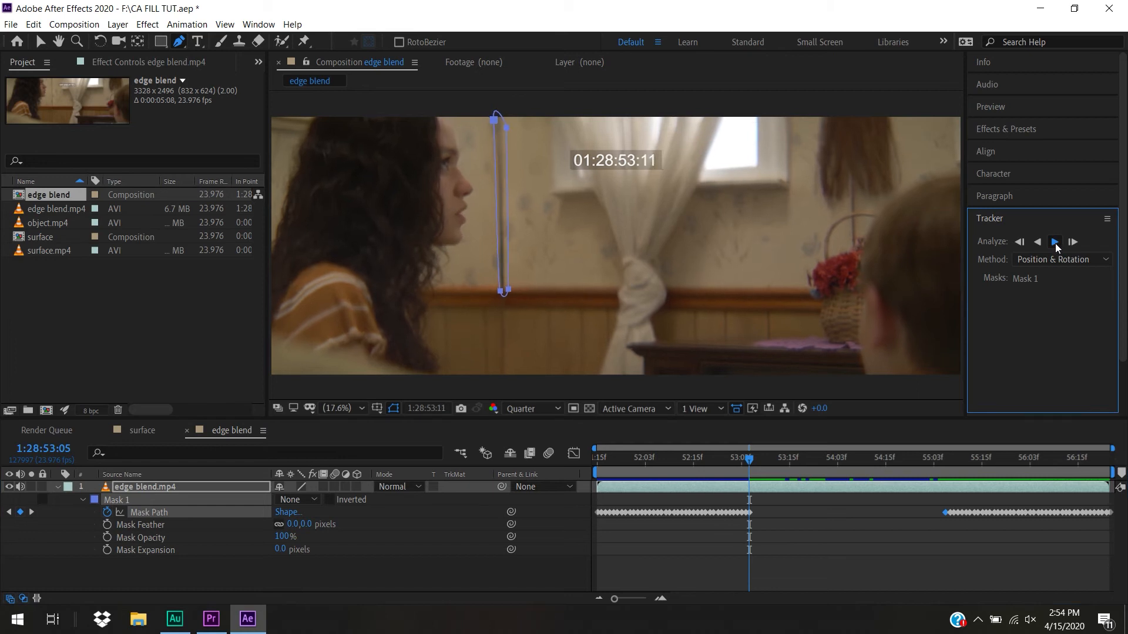
click(1055, 243)
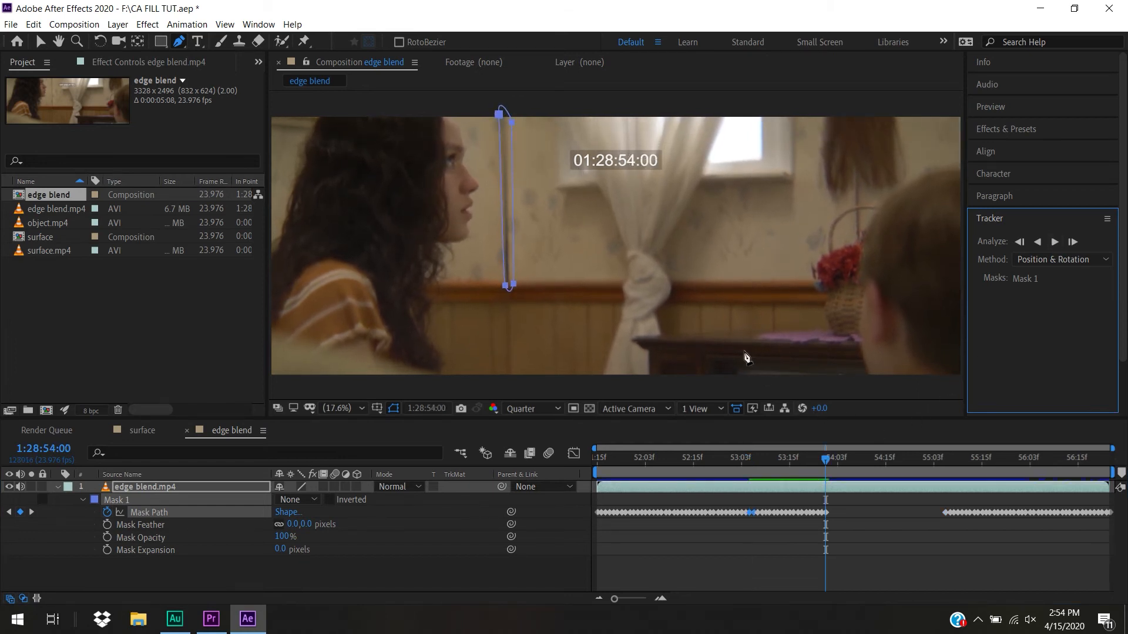
Nudge Mask 1 onto the seam at 1:28:54:00 and delete the Mask Path keyframes between 1:28:53:18 and that frame
drag(514, 286, 513, 286)
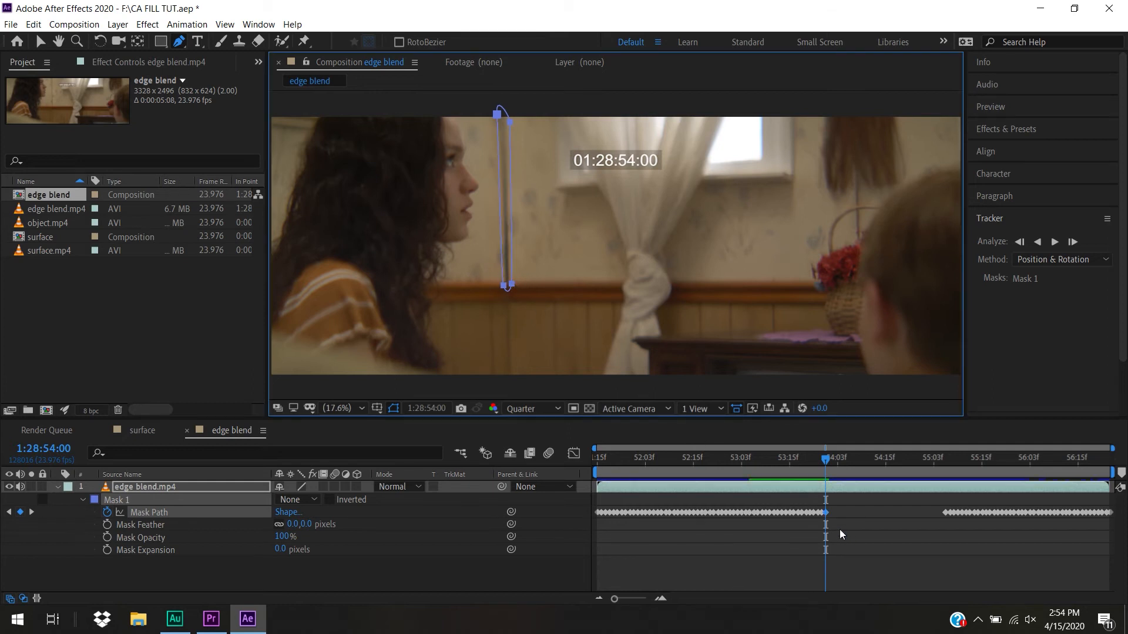
drag(822, 523, 813, 505)
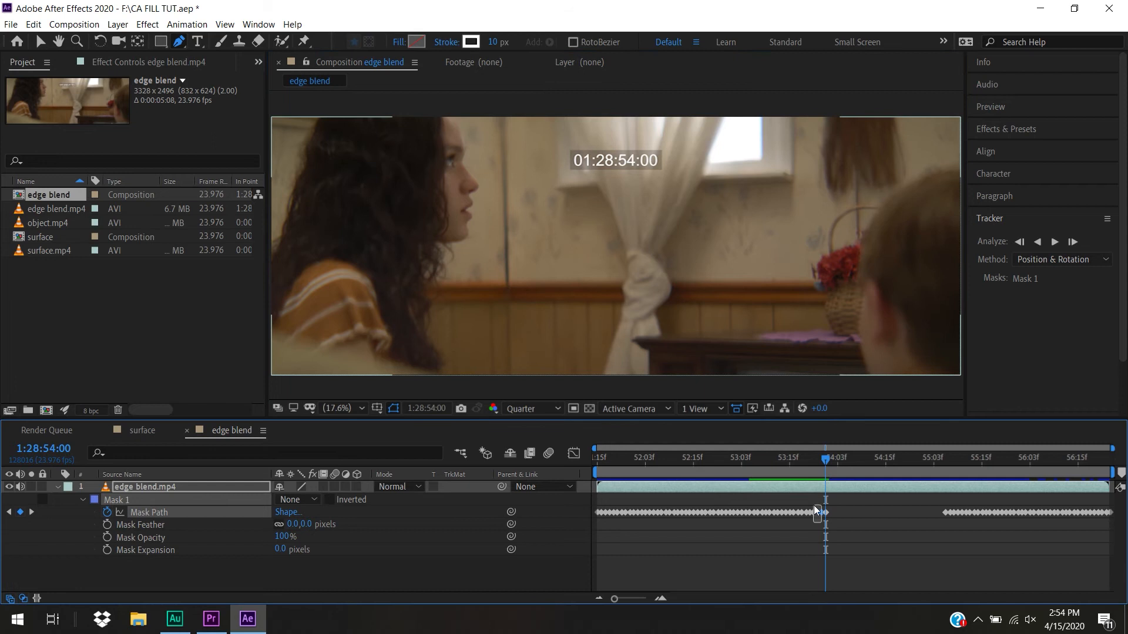
click(837, 537)
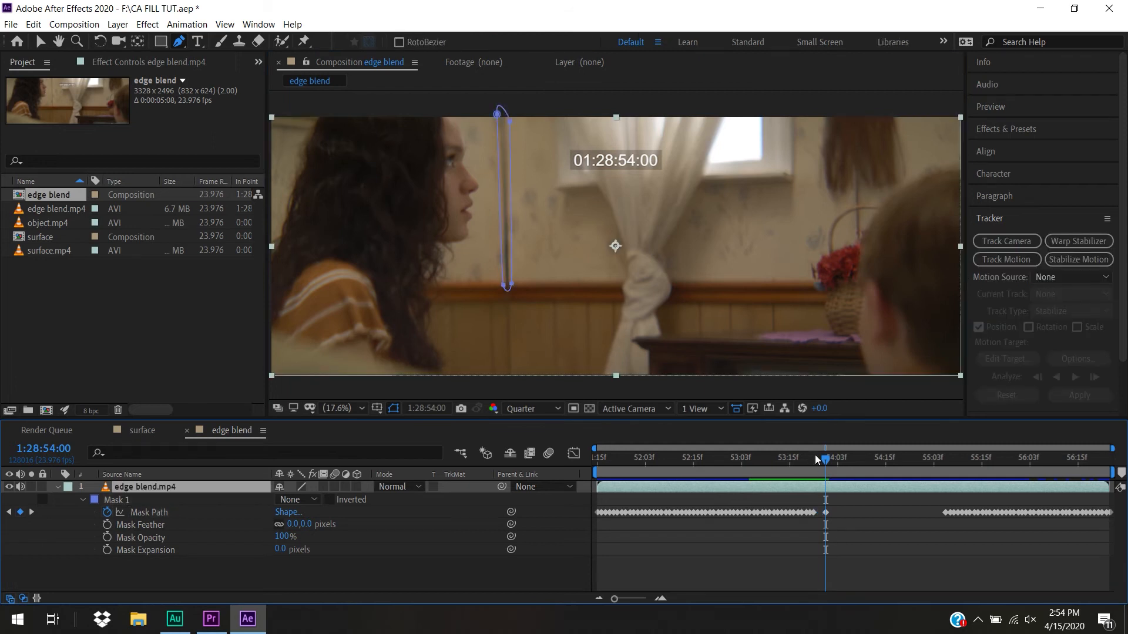
drag(827, 460, 802, 474)
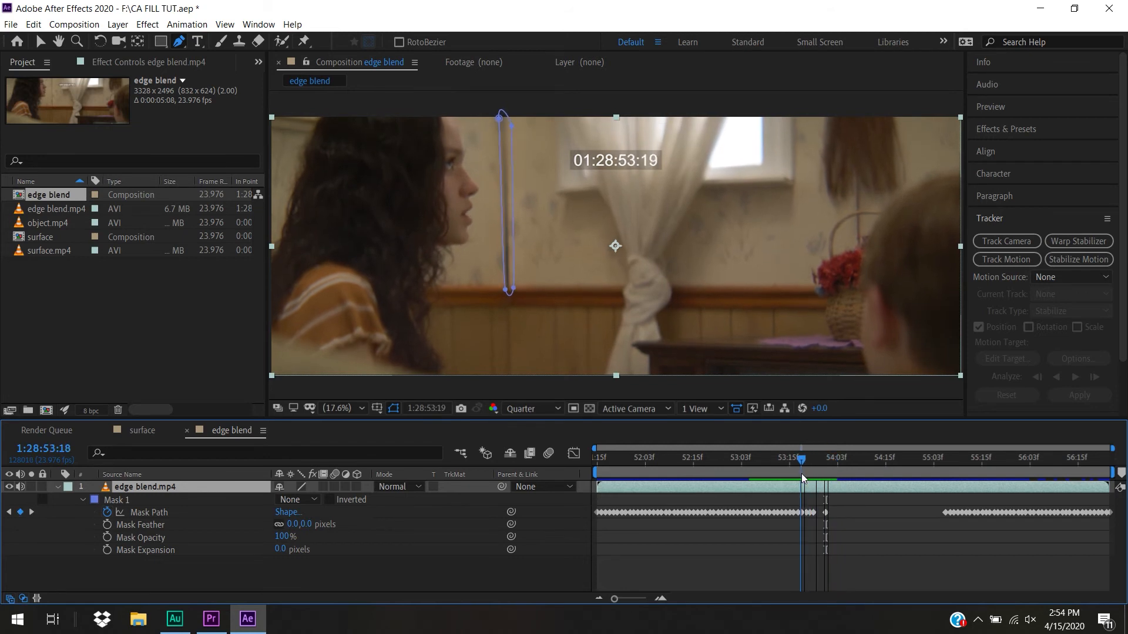
click(810, 511)
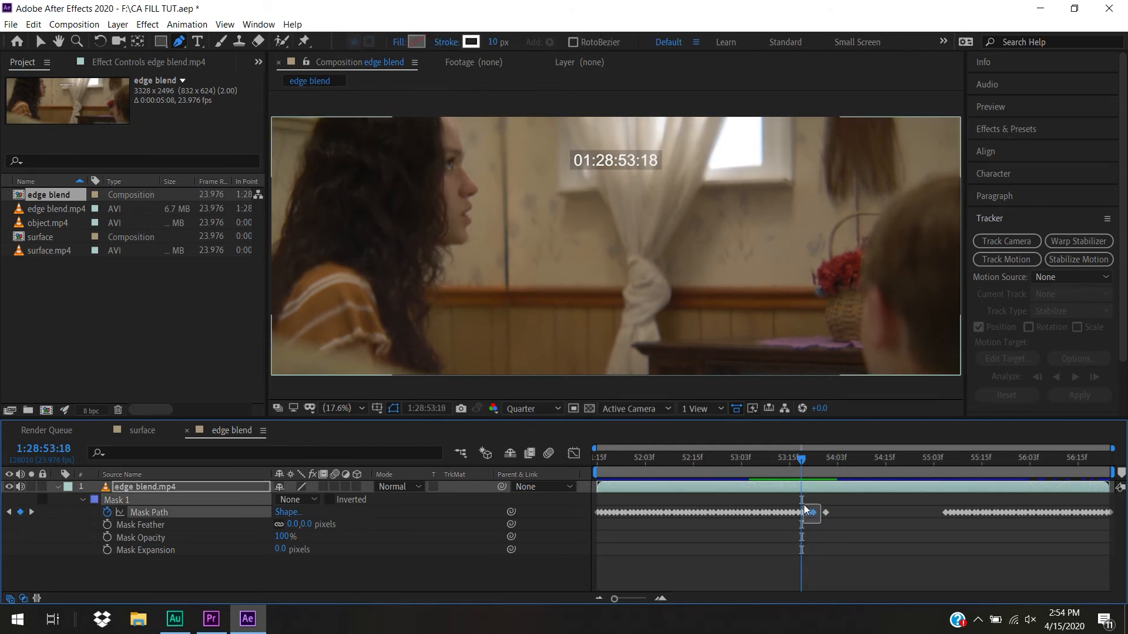
click(815, 512)
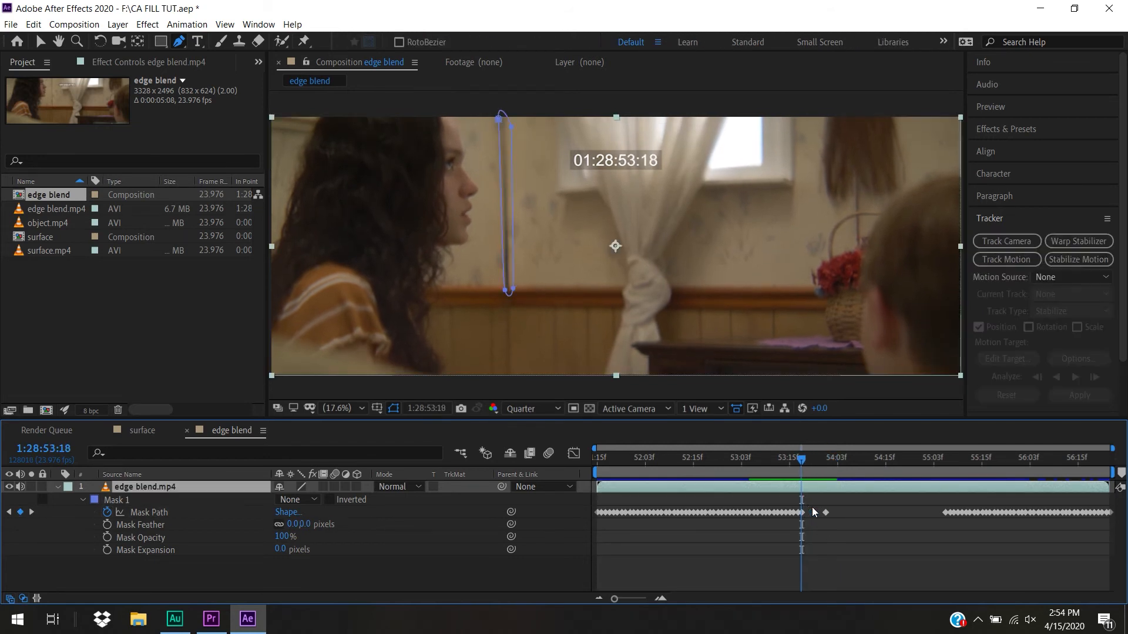
Track Mask 1 forward from the corrected keyframe at 1:28:54:00 to fill the gap before the later tracked keyframes
click(827, 466)
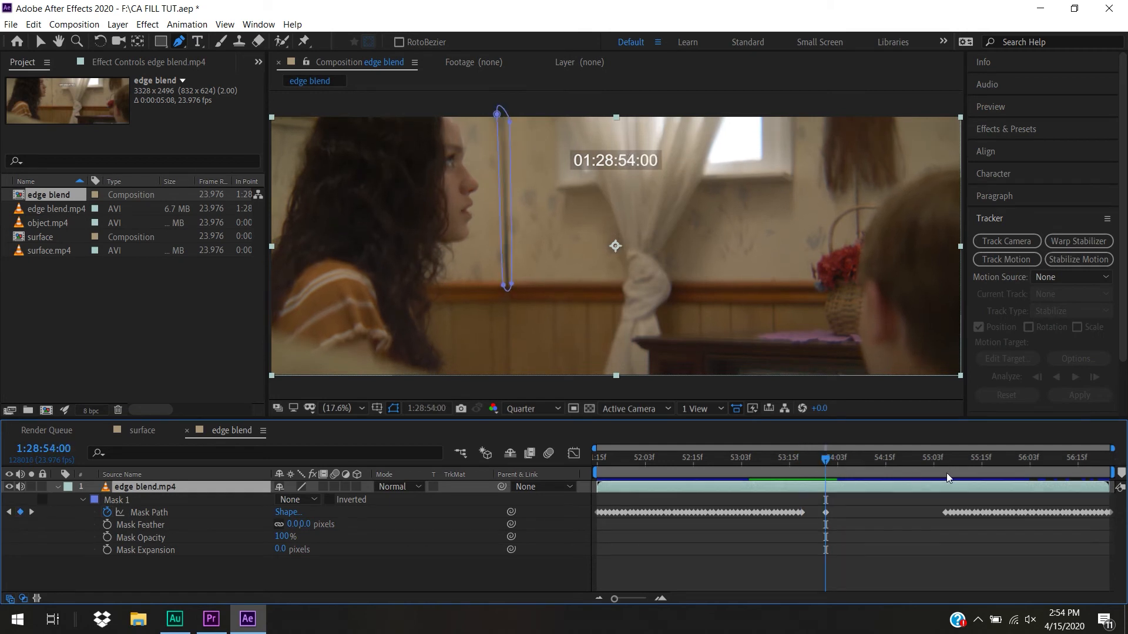
click(825, 513)
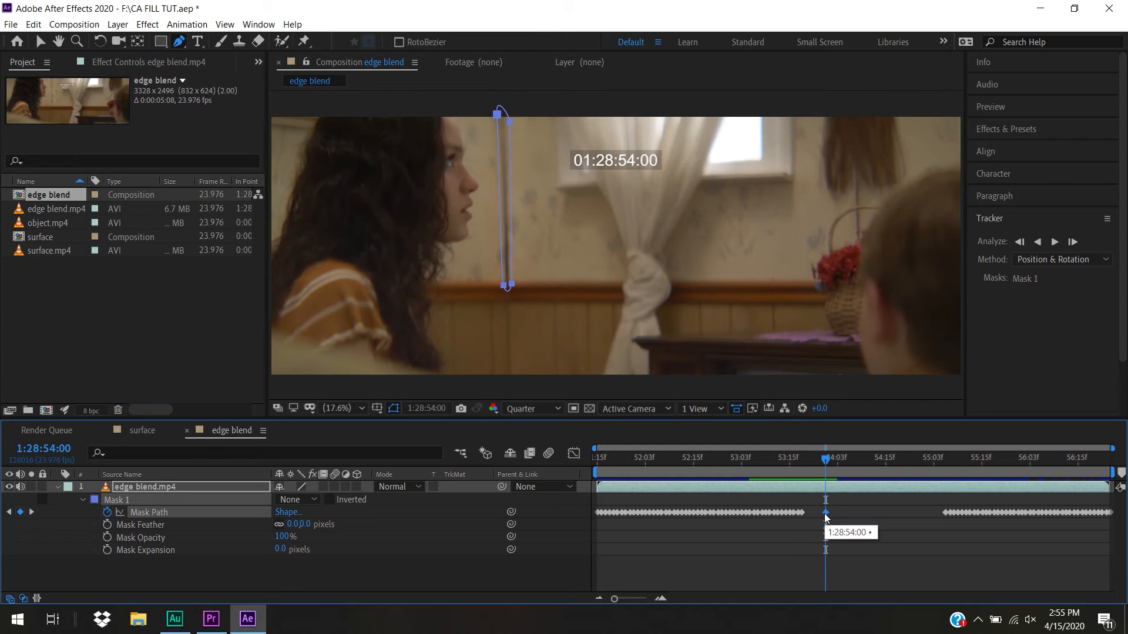
click(1056, 242)
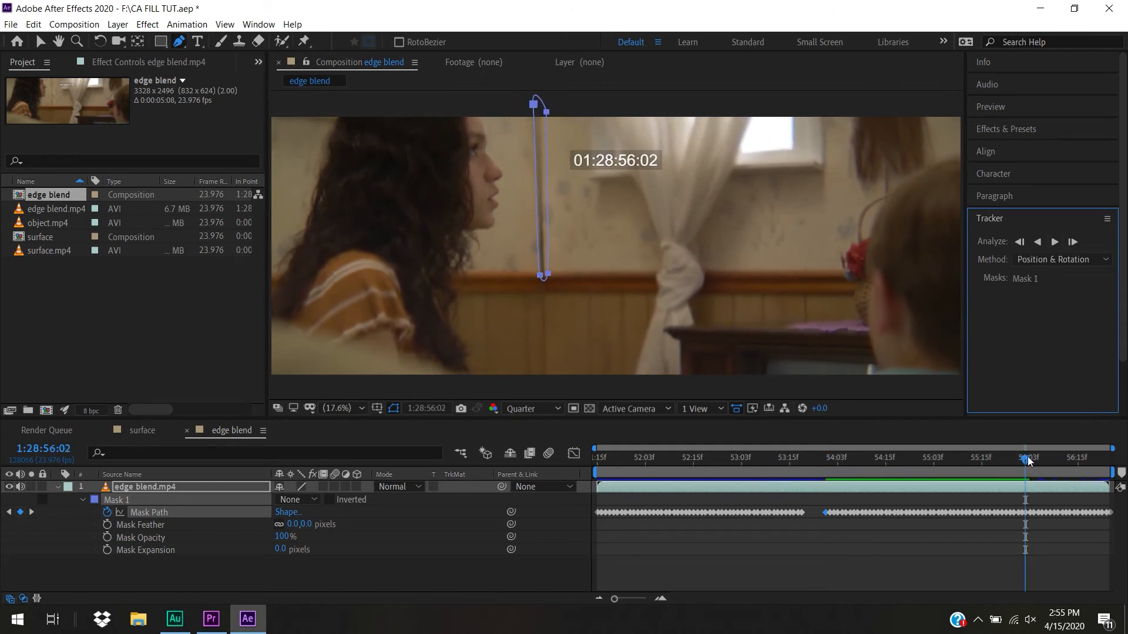
Scrub back through the shot to the first frame, 1:28:51:15, and set the Mask 1 mode to Subtract
drag(1027, 461, 453, 538)
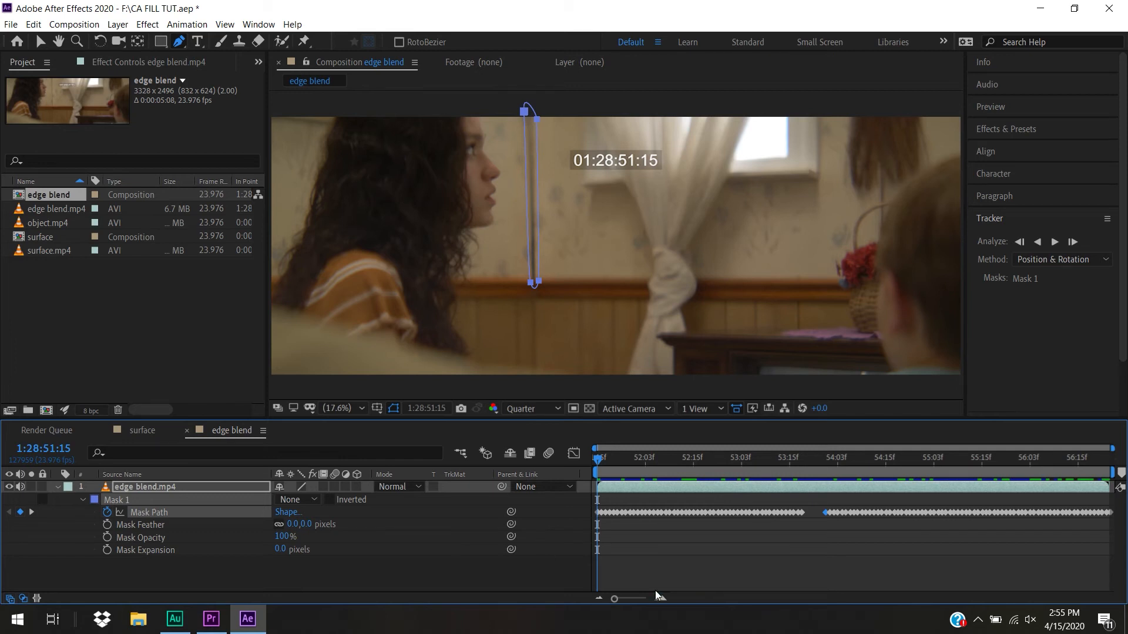
click(308, 502)
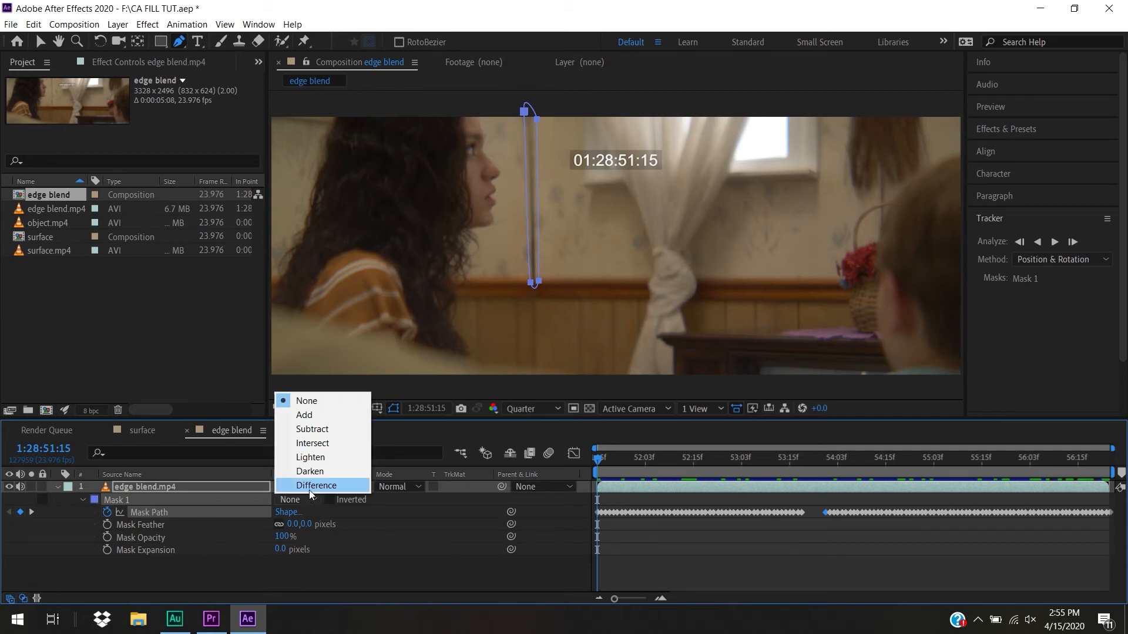
click(336, 430)
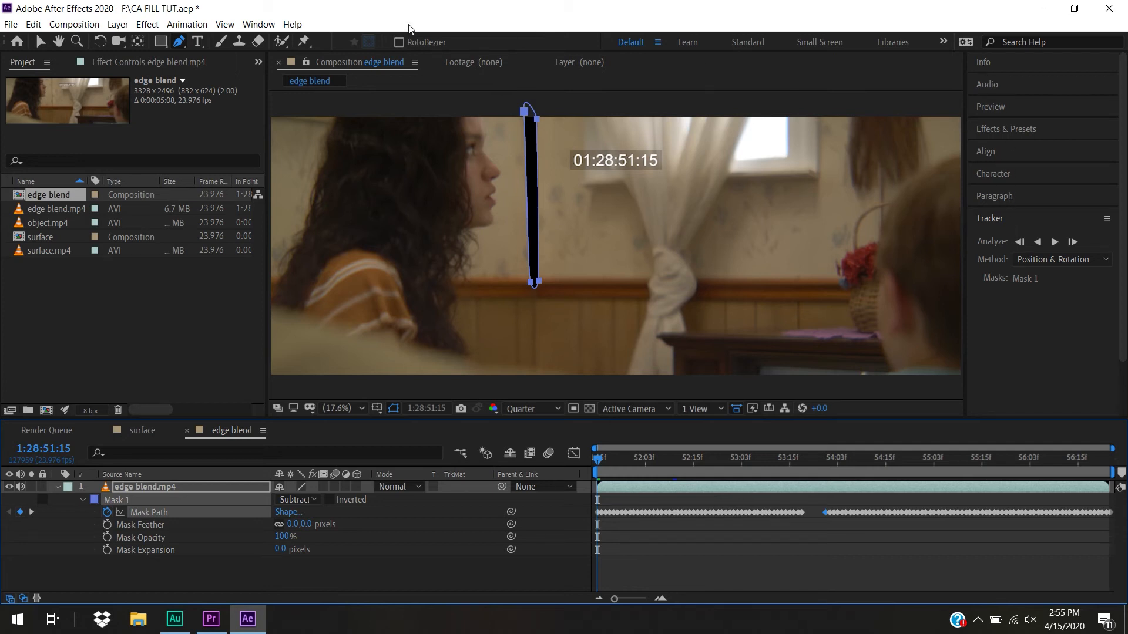
Generate a Content-Aware Fill layer with an Alpha Expansion of 20 and the Edge Blend fill method
click(258, 24)
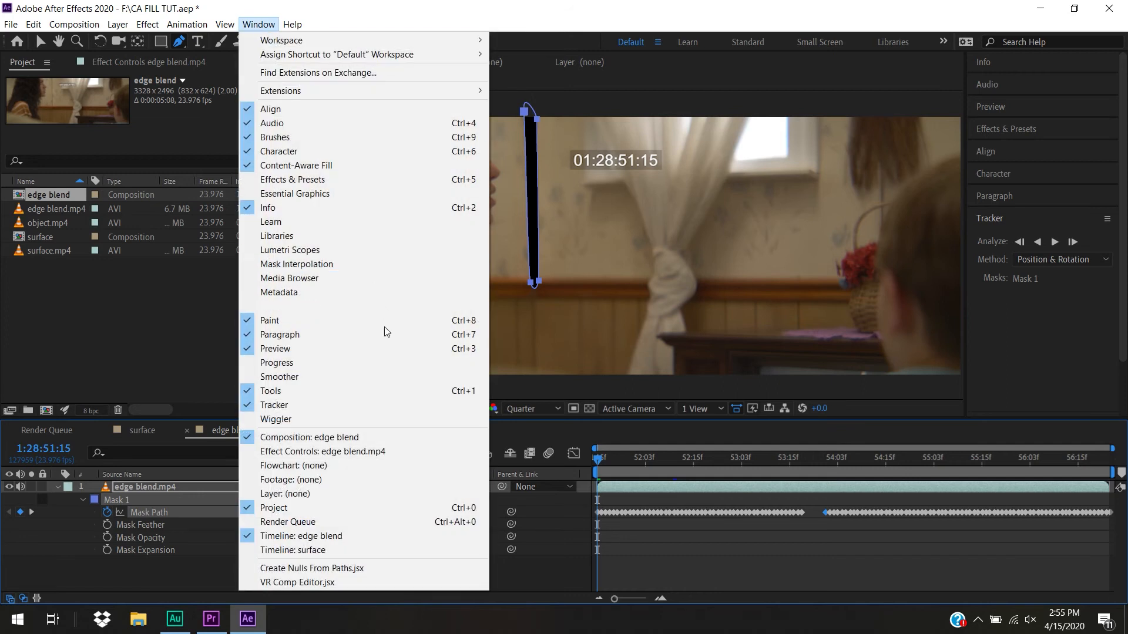
click(375, 166)
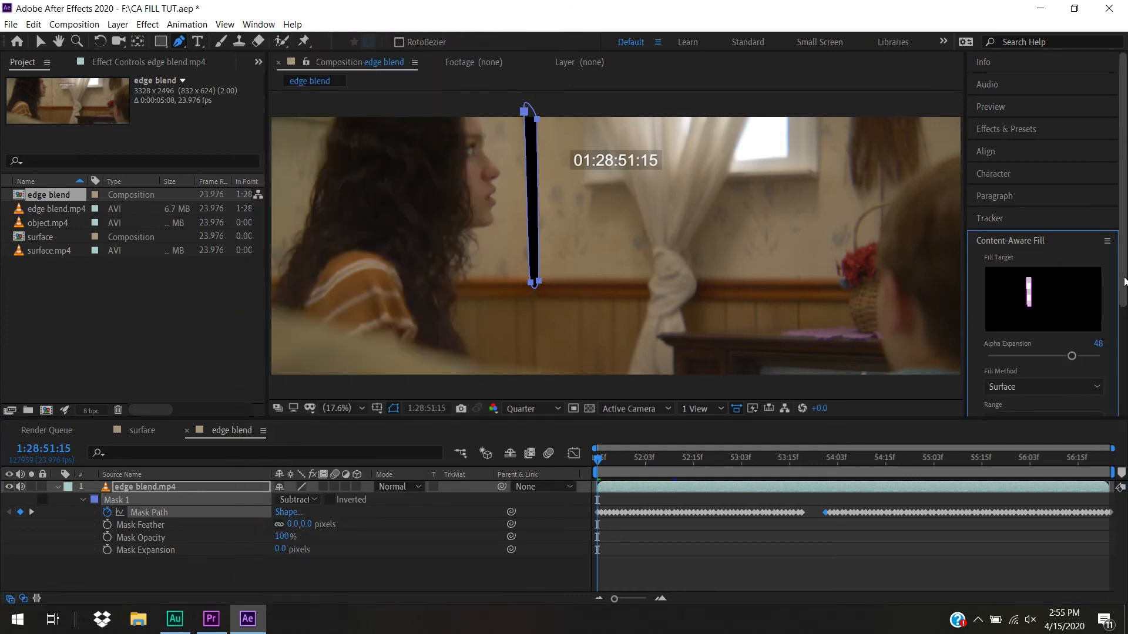
scroll(1071, 274, down, 3)
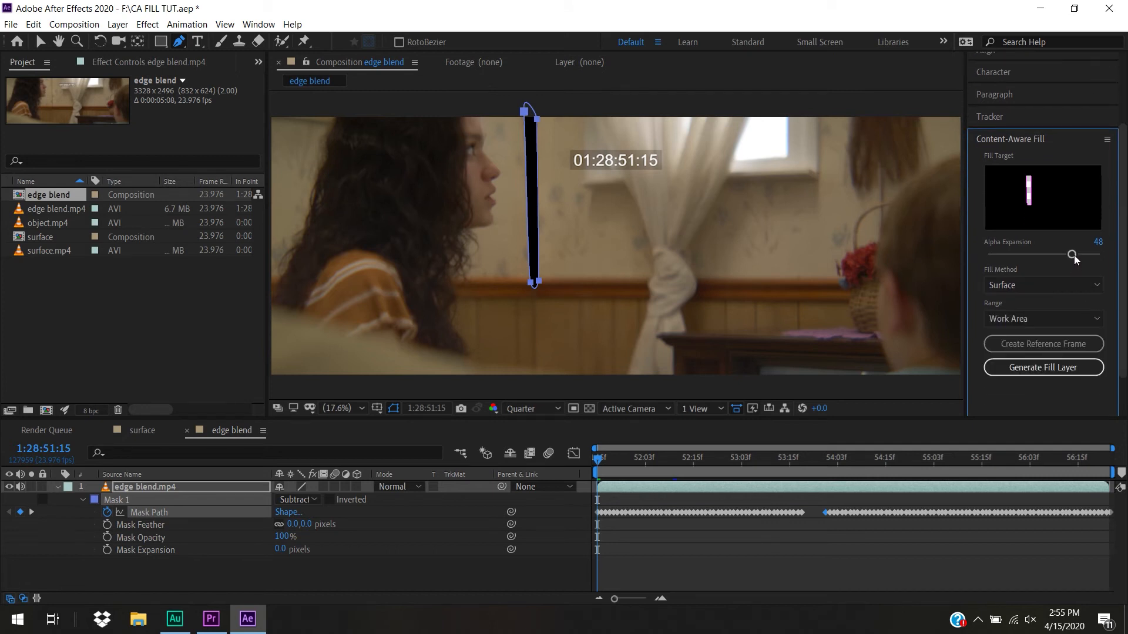
drag(1025, 254, 1023, 254)
click(1077, 288)
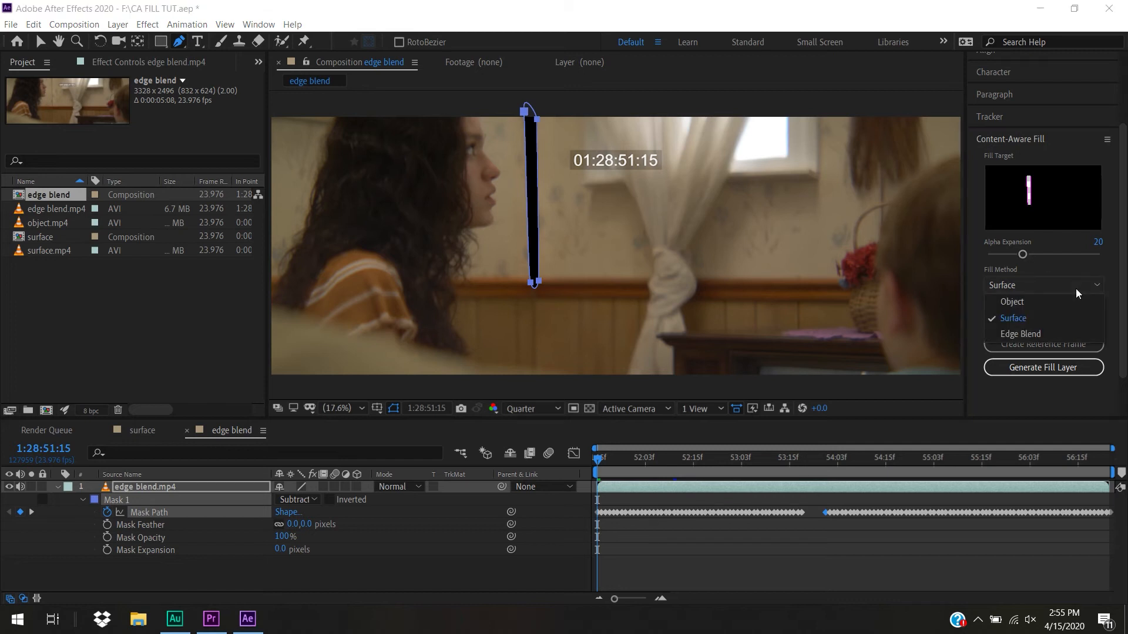
click(1076, 333)
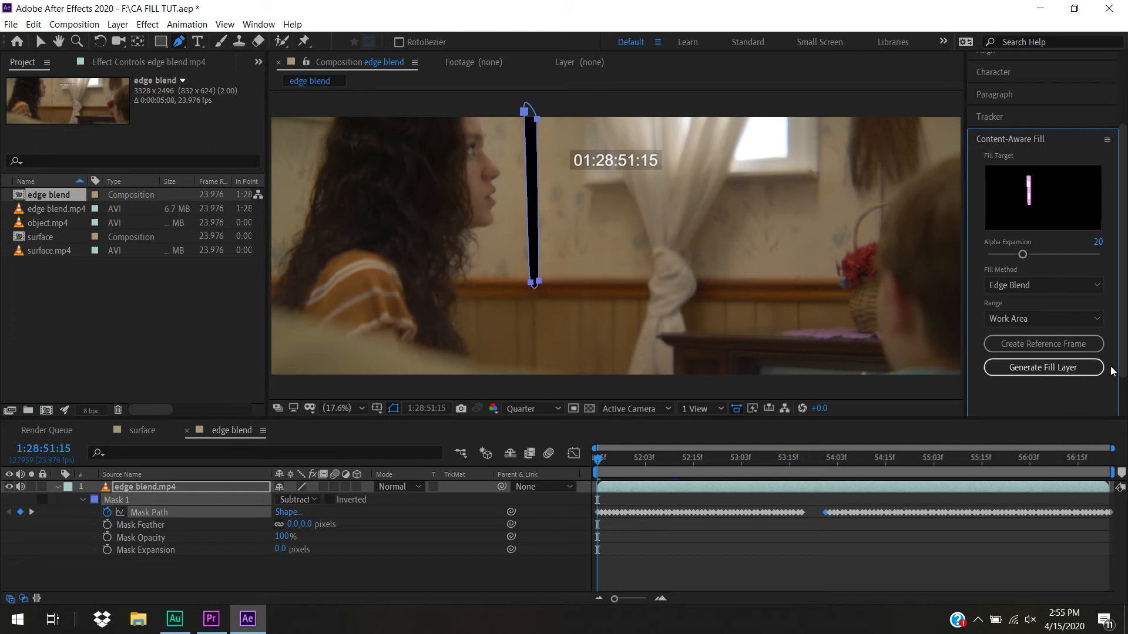
click(1077, 368)
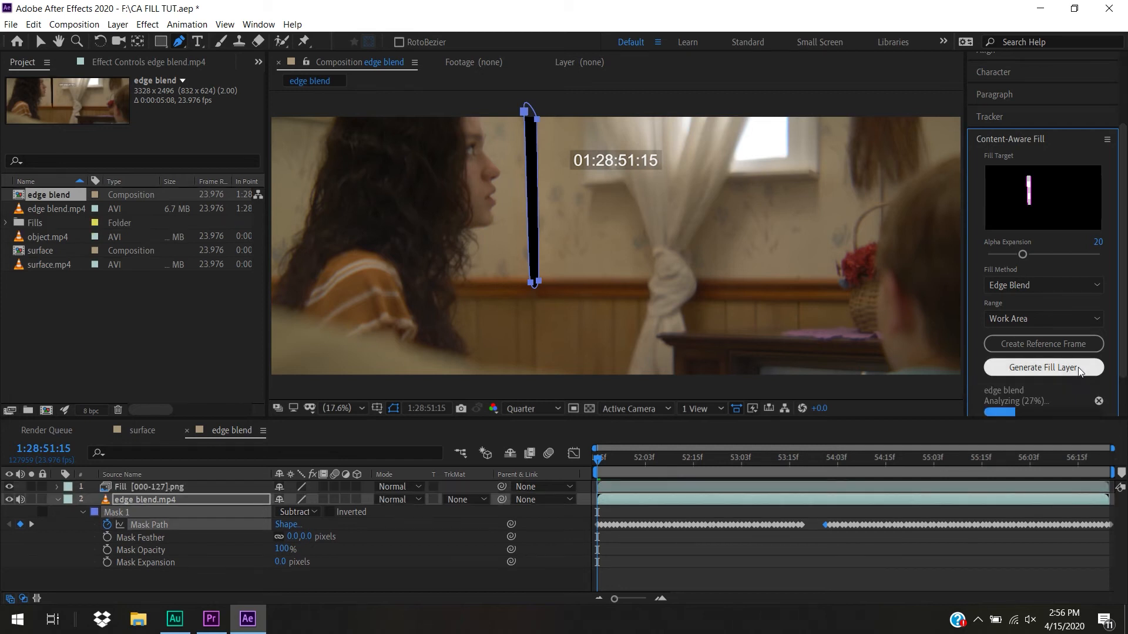
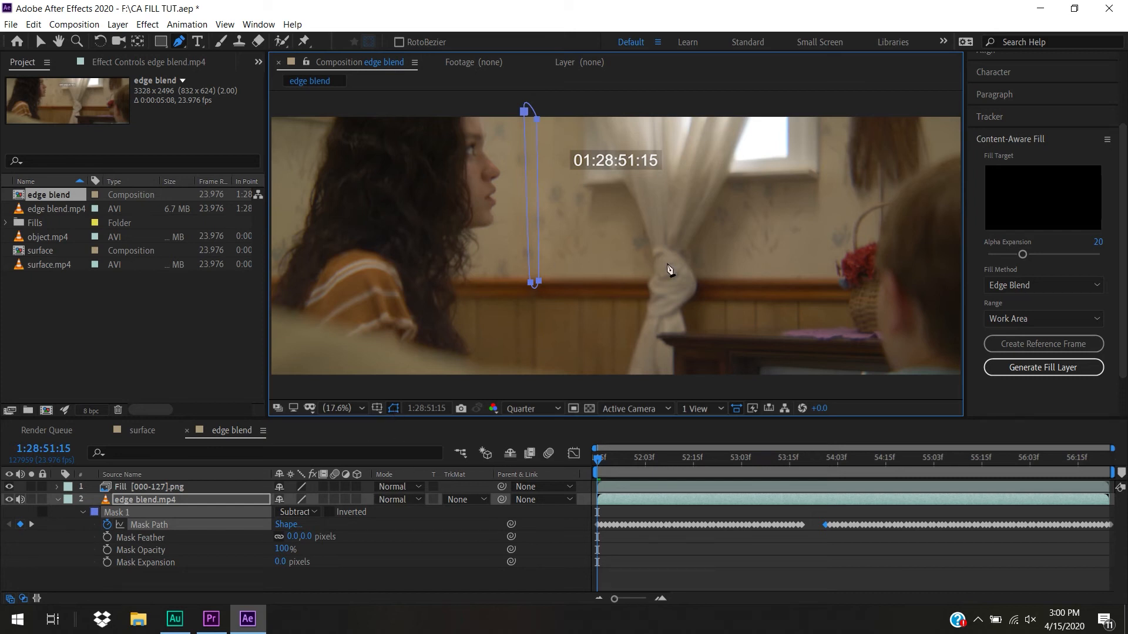
Hide the mask outline and preview the edge blend shot, examining the filled wall area on individual frames up to 1:28:53:02
click(394, 408)
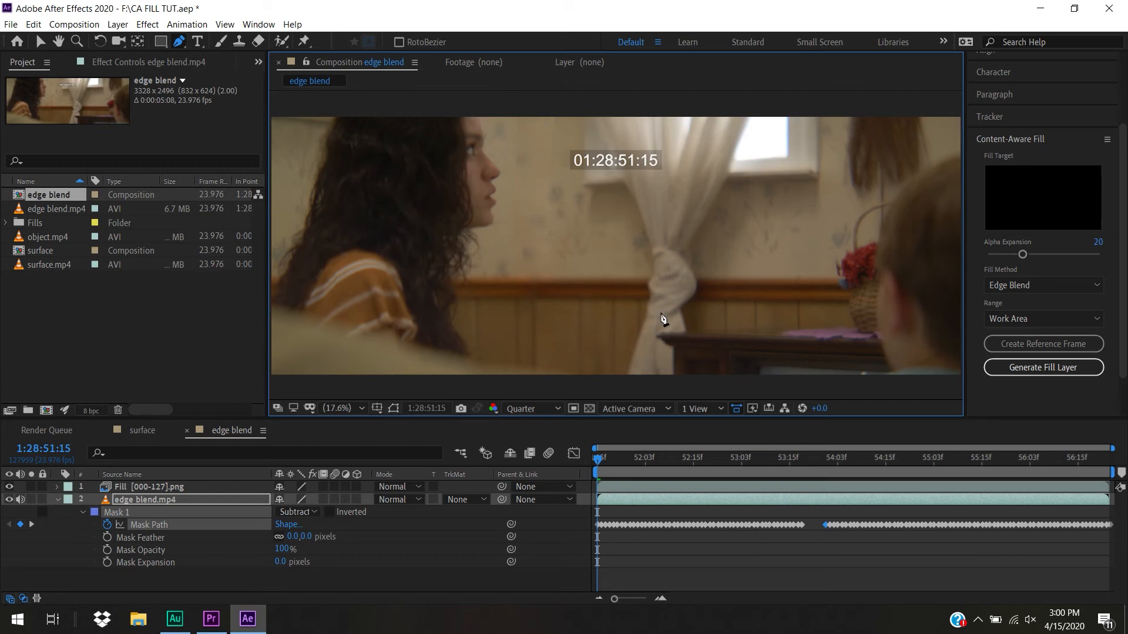
drag(611, 461, 532, 454)
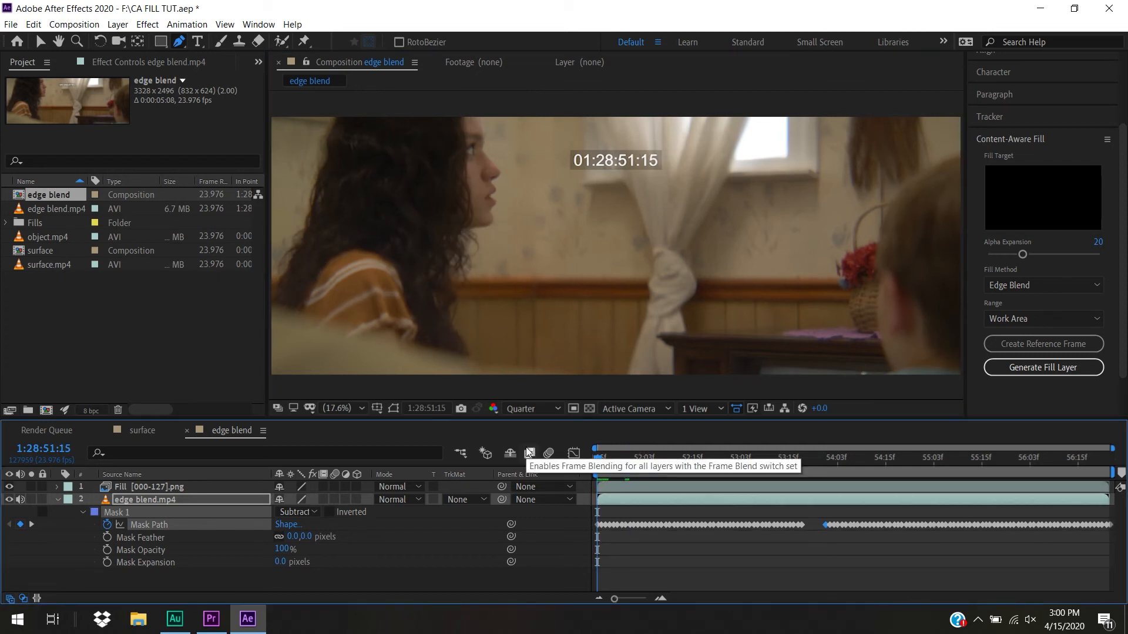
key(space)
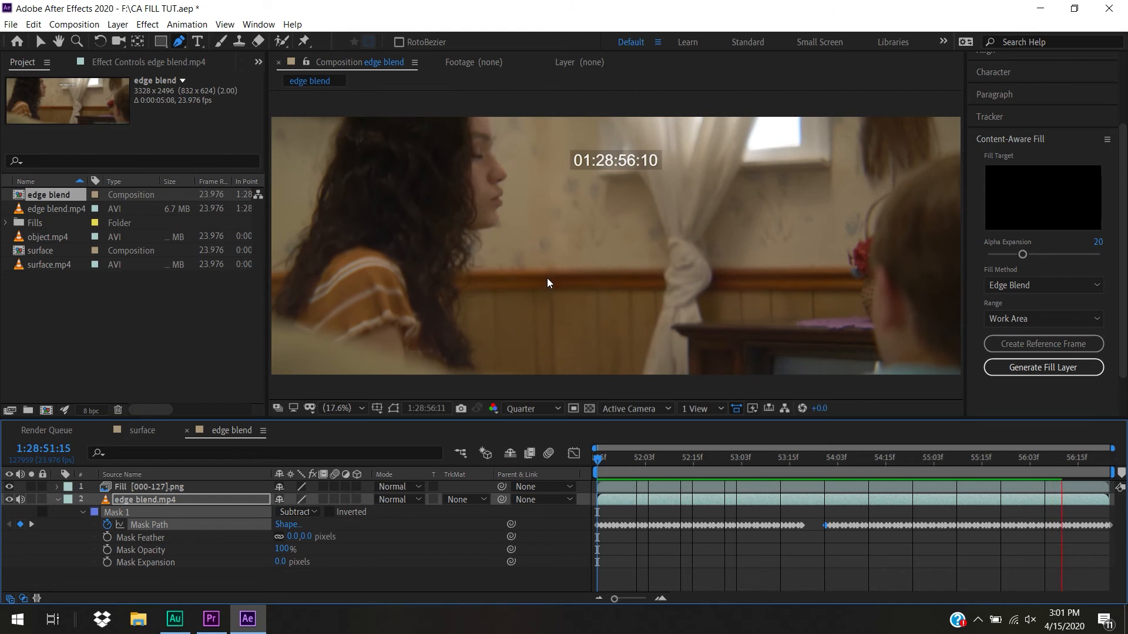
key(space)
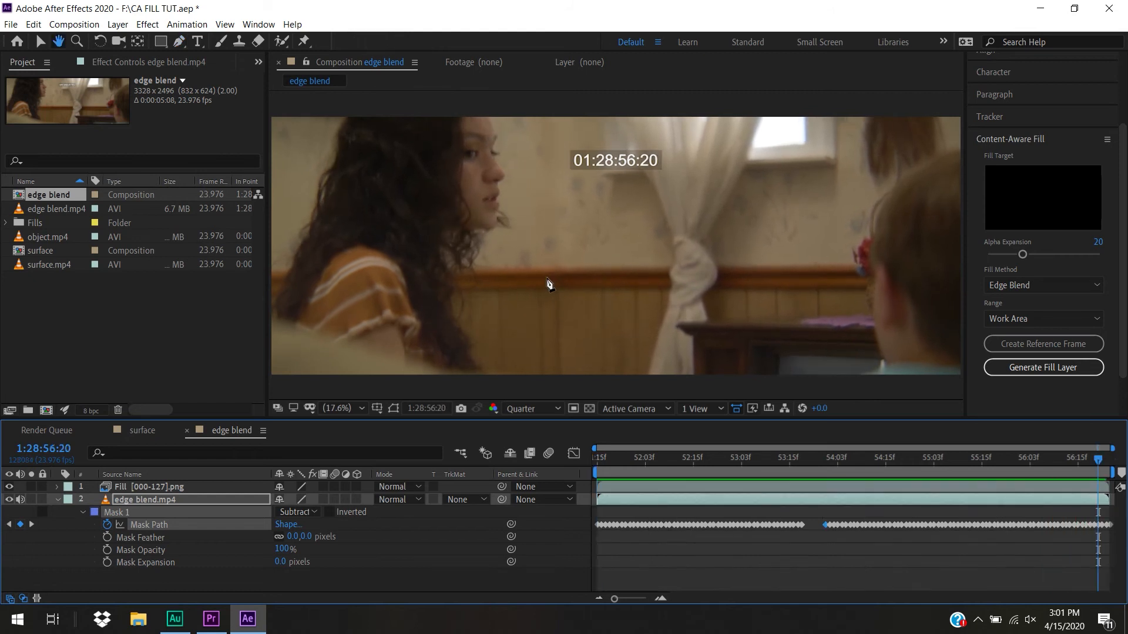
drag(1007, 466, 626, 500)
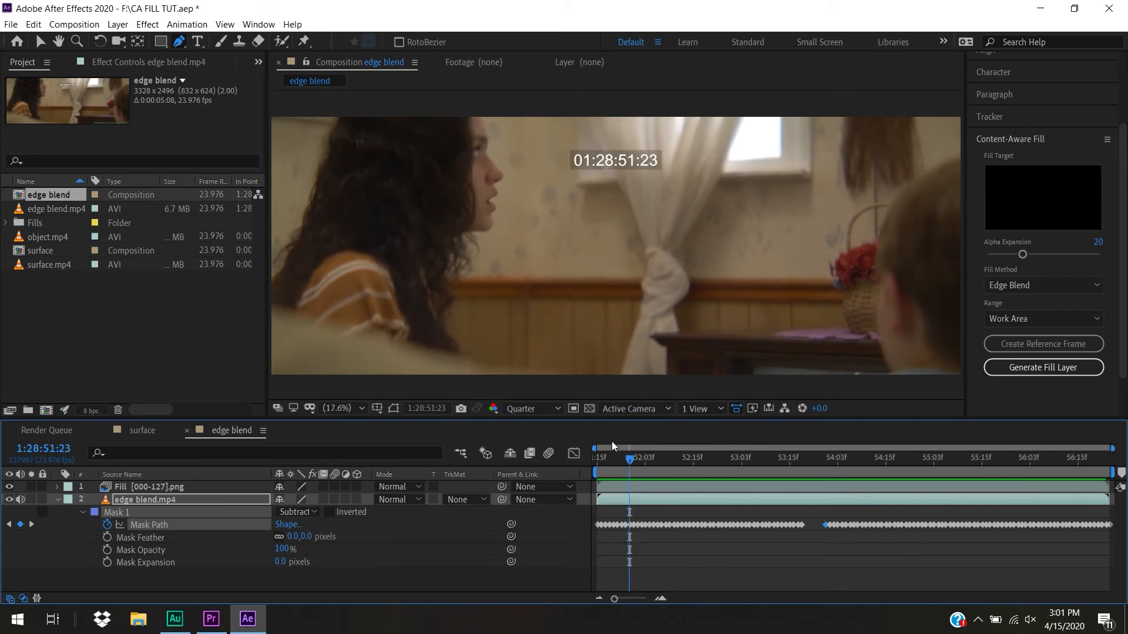
drag(639, 460, 657, 526)
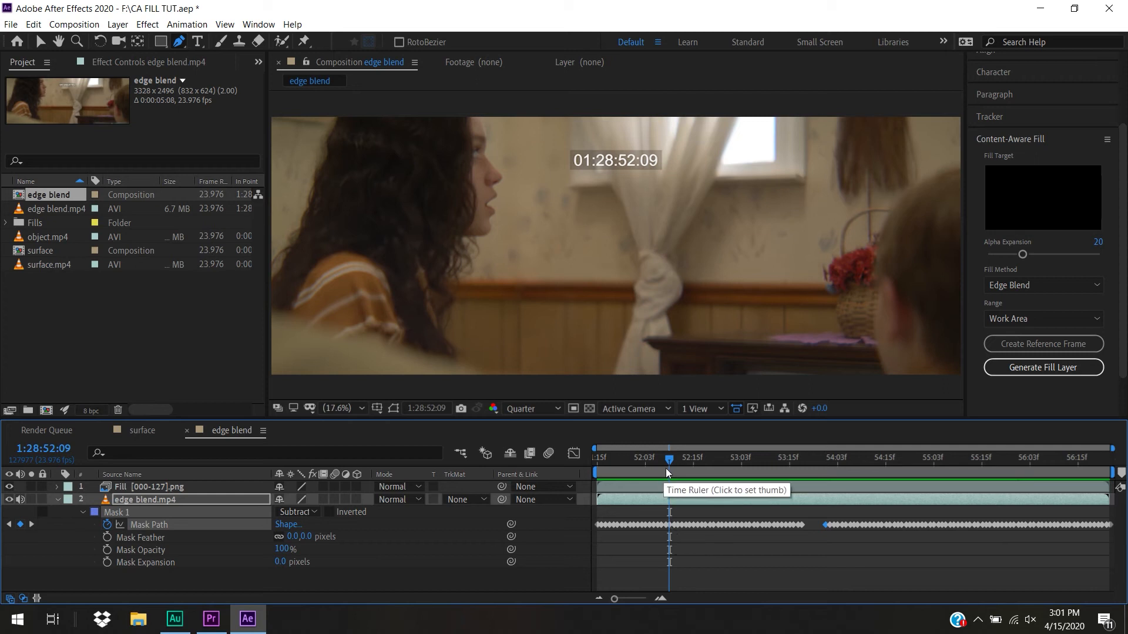
drag(672, 461, 739, 471)
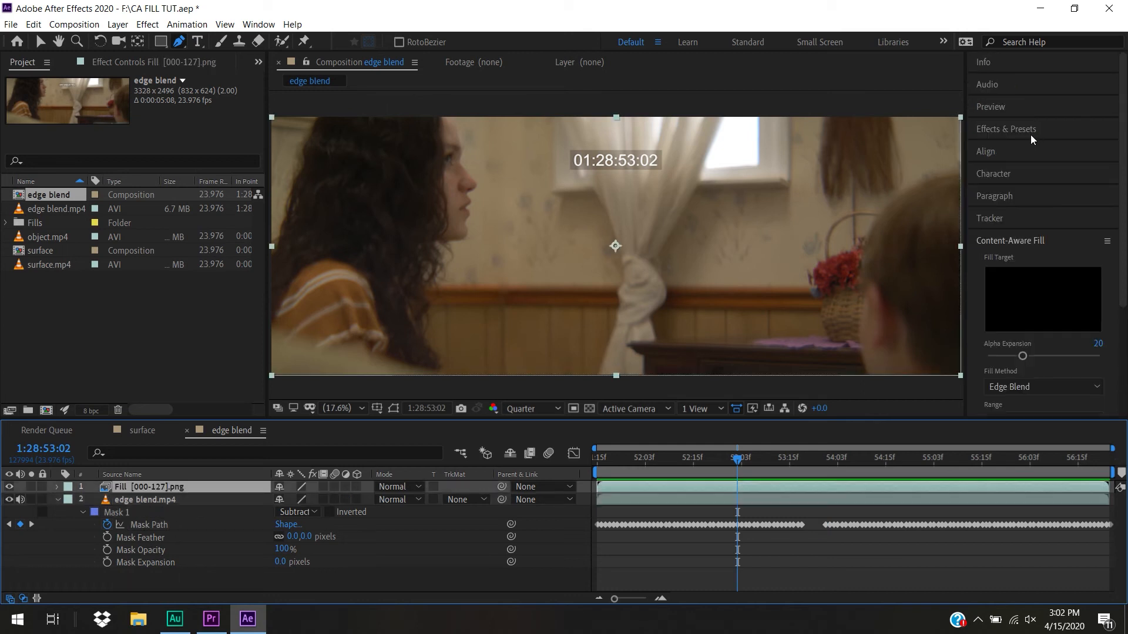
Find the Match Grain effect and apply it to the Fill [000-127].png layer
click(1030, 135)
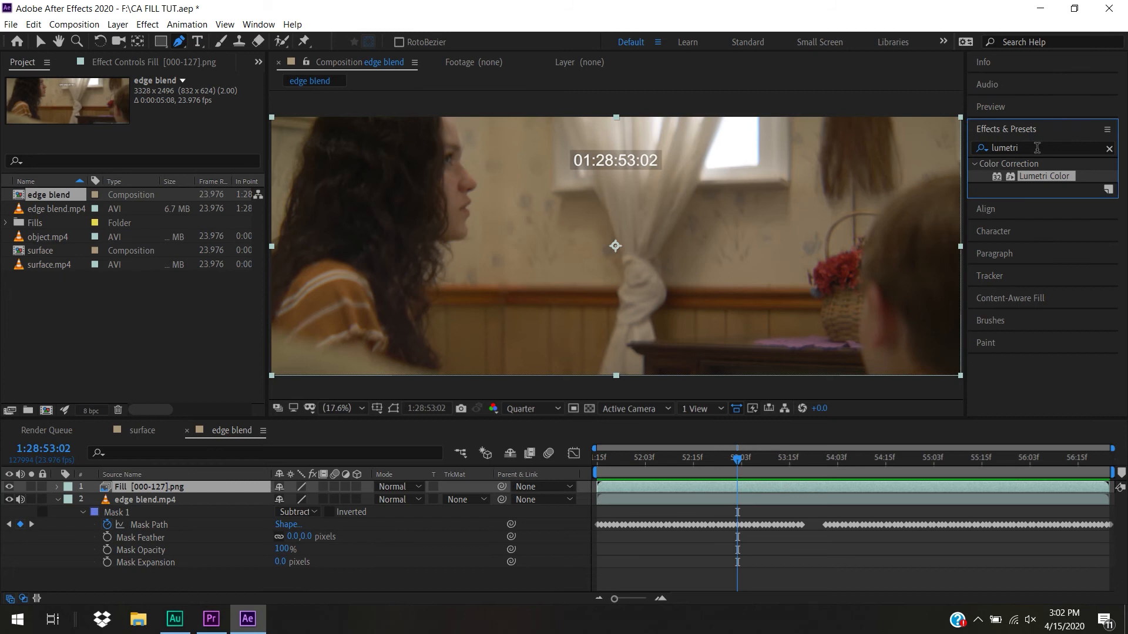
click(1037, 147)
text(at)
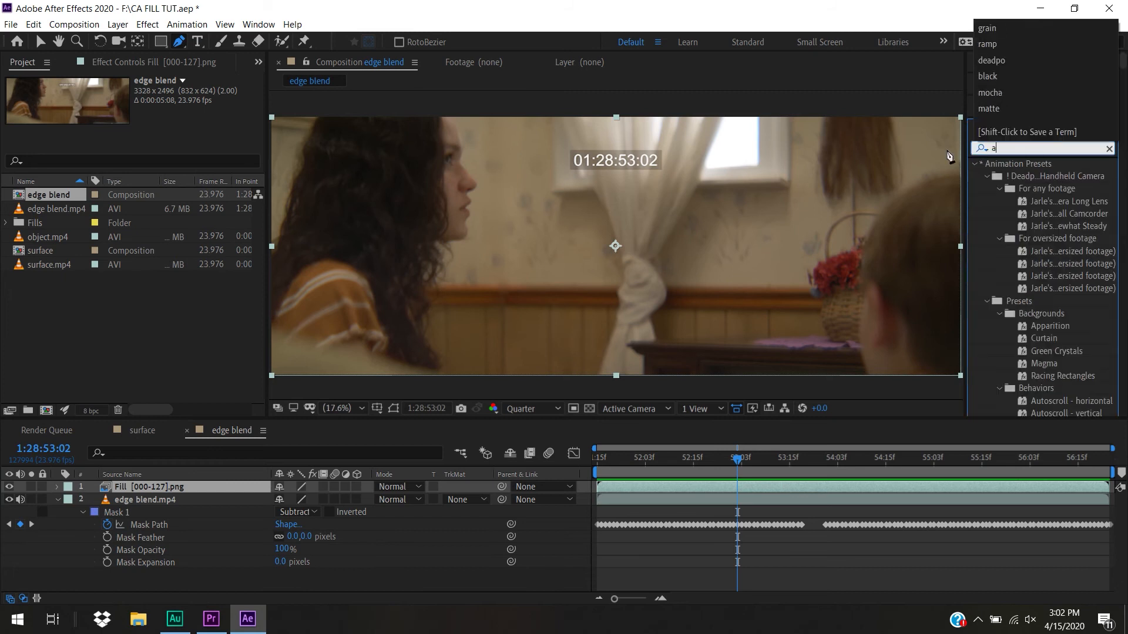
key(BackSpace)
key(BackSpace)
text(match g)
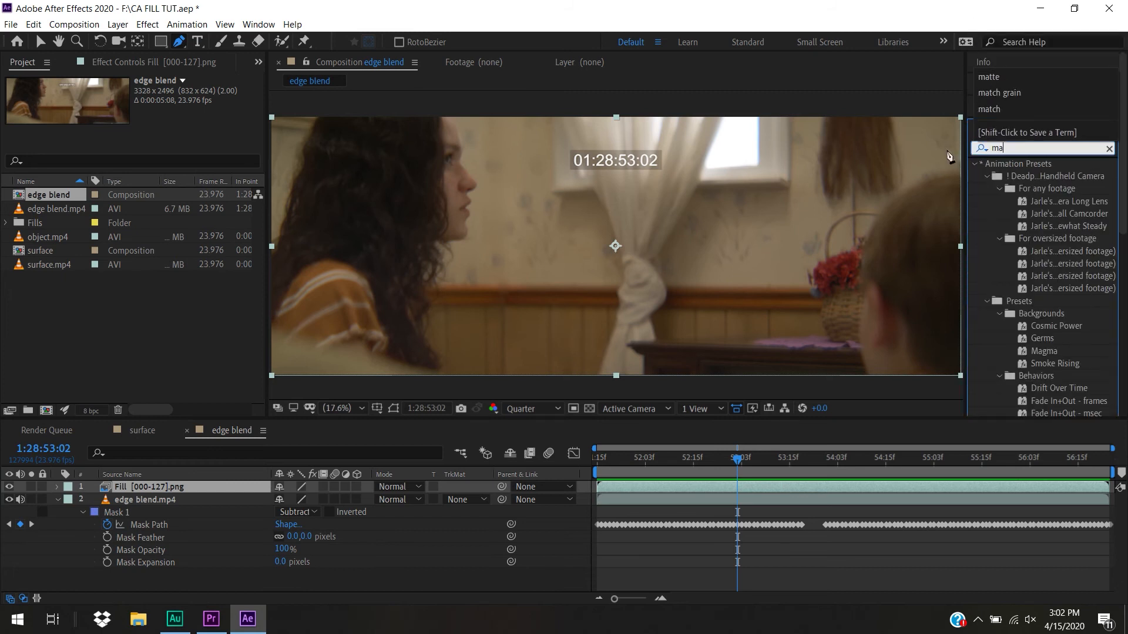
text(ra)
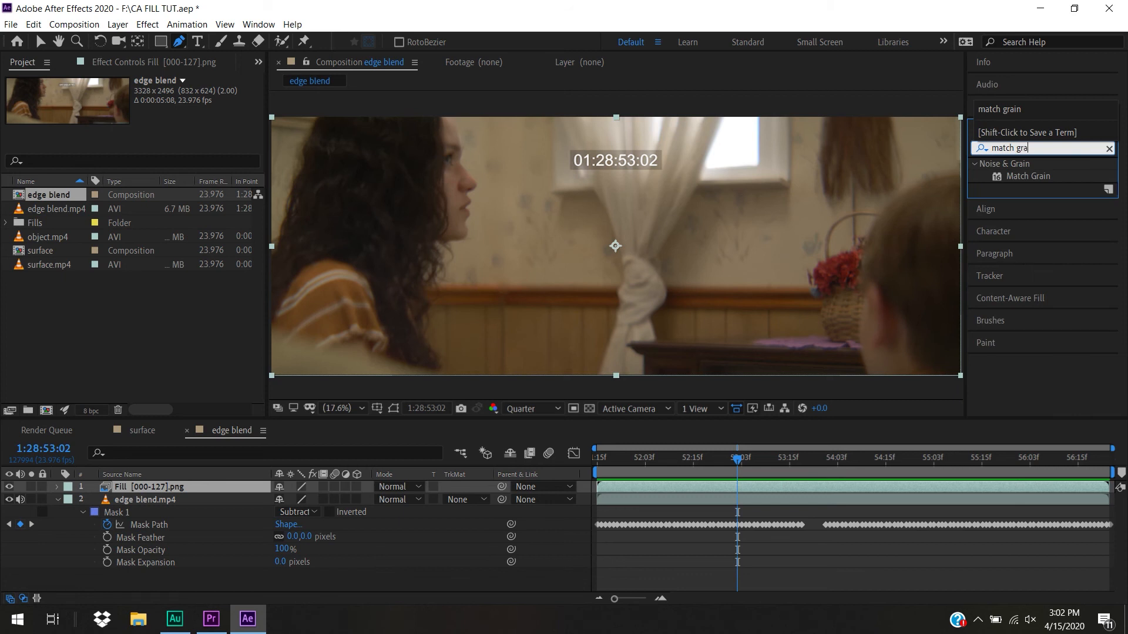
drag(1034, 180, 195, 488)
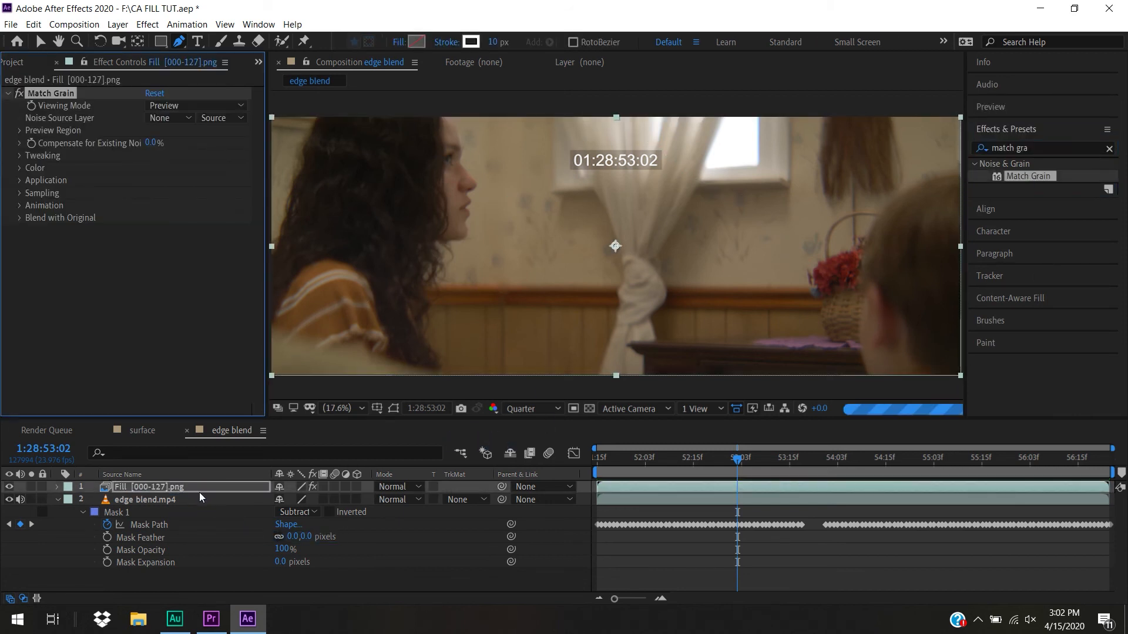
key(v)
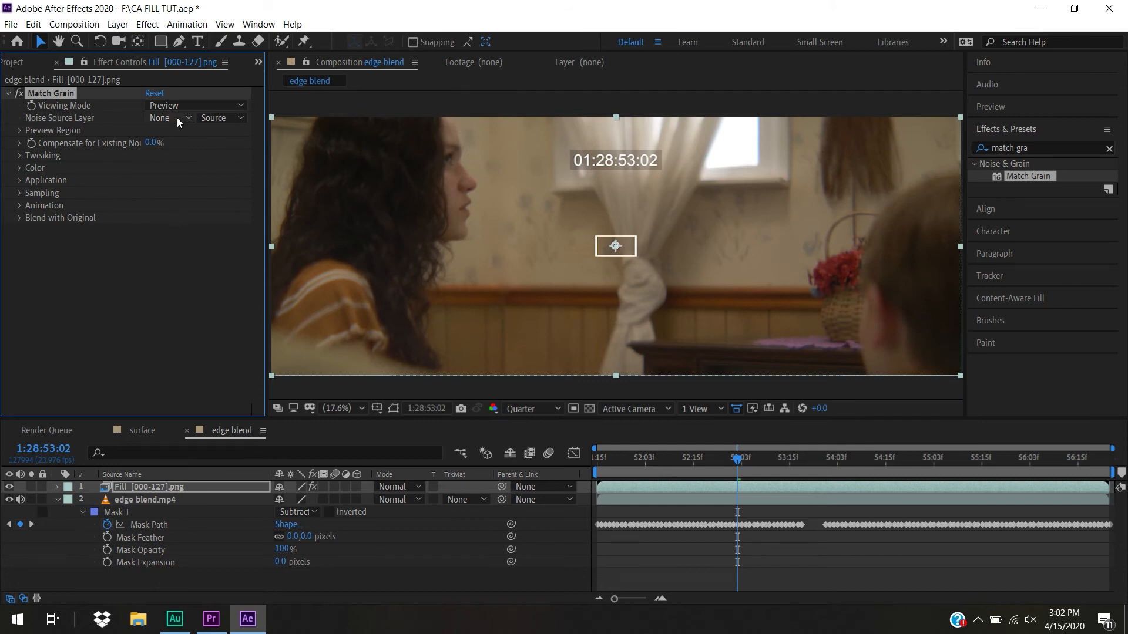
Set Match Grain's noise source layer to edge blend.mp4 and move its preview region onto the filled wall beside the curtain
click(164, 119)
click(180, 164)
drag(626, 249, 626, 260)
key(ctrl+z)
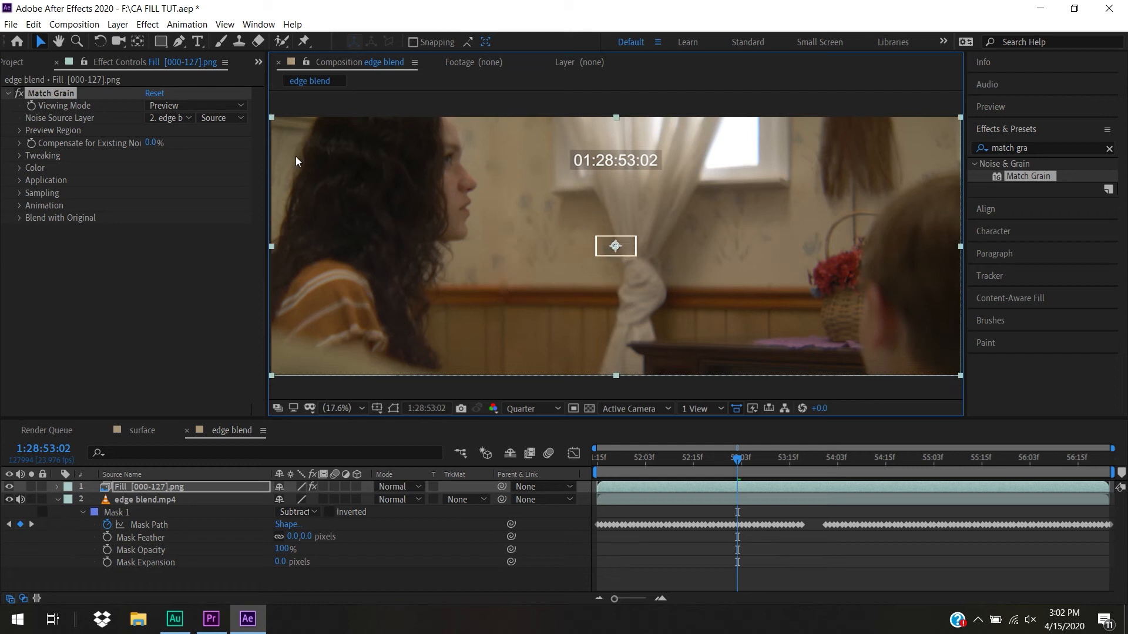
drag(616, 248, 554, 250)
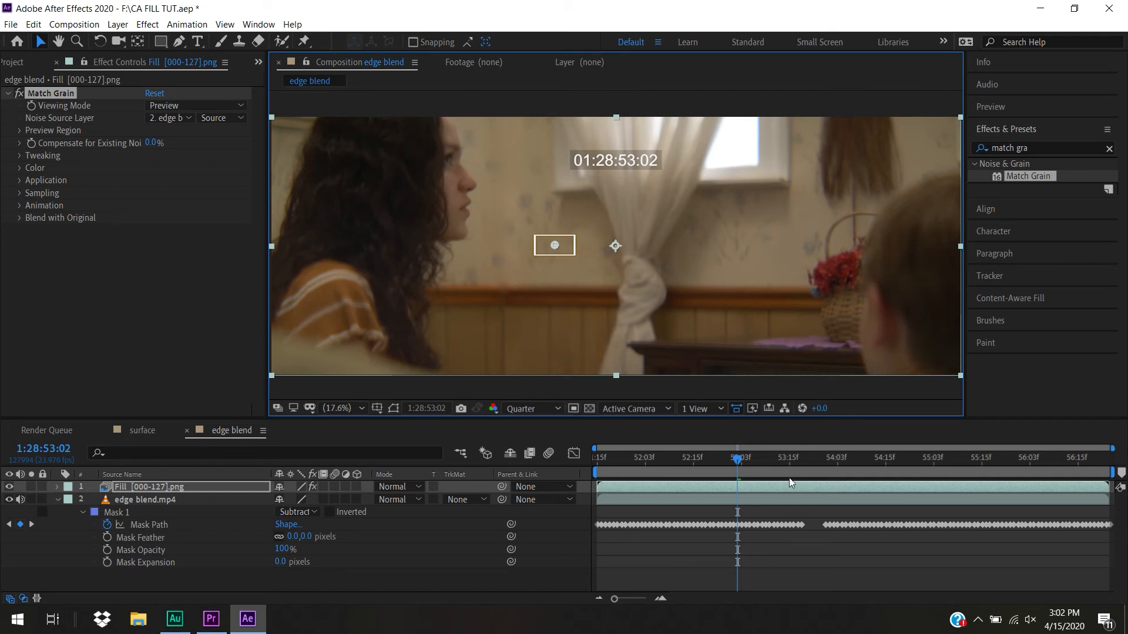
Play the edge blend shot from its first frame and scrub to 1:28:53:22 to check the grain-matched fill
key(space)
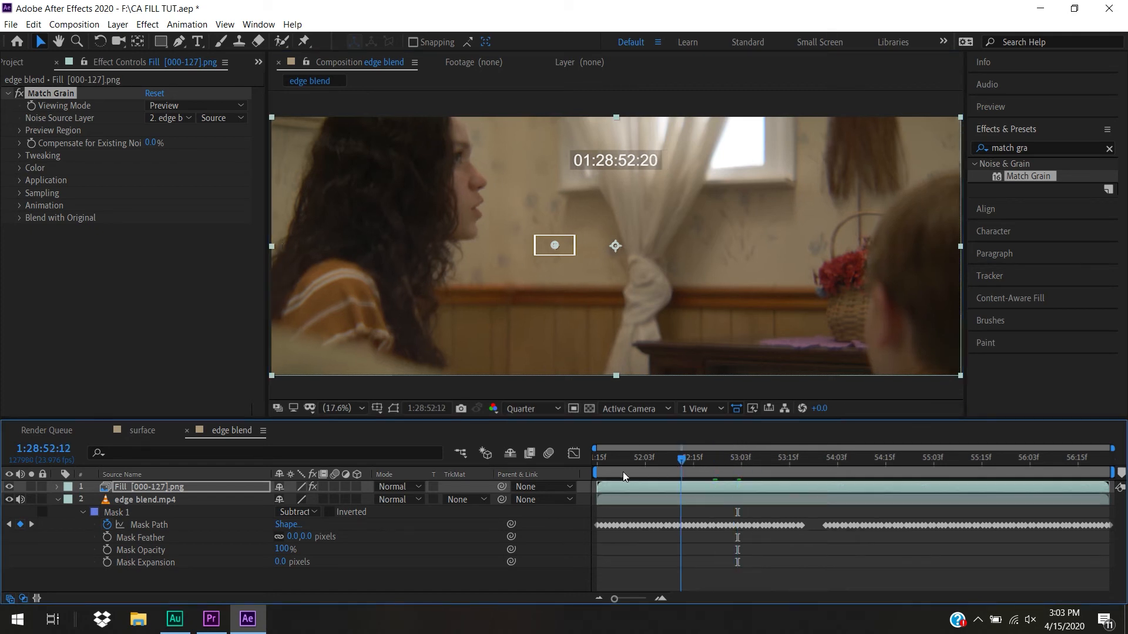
key(space)
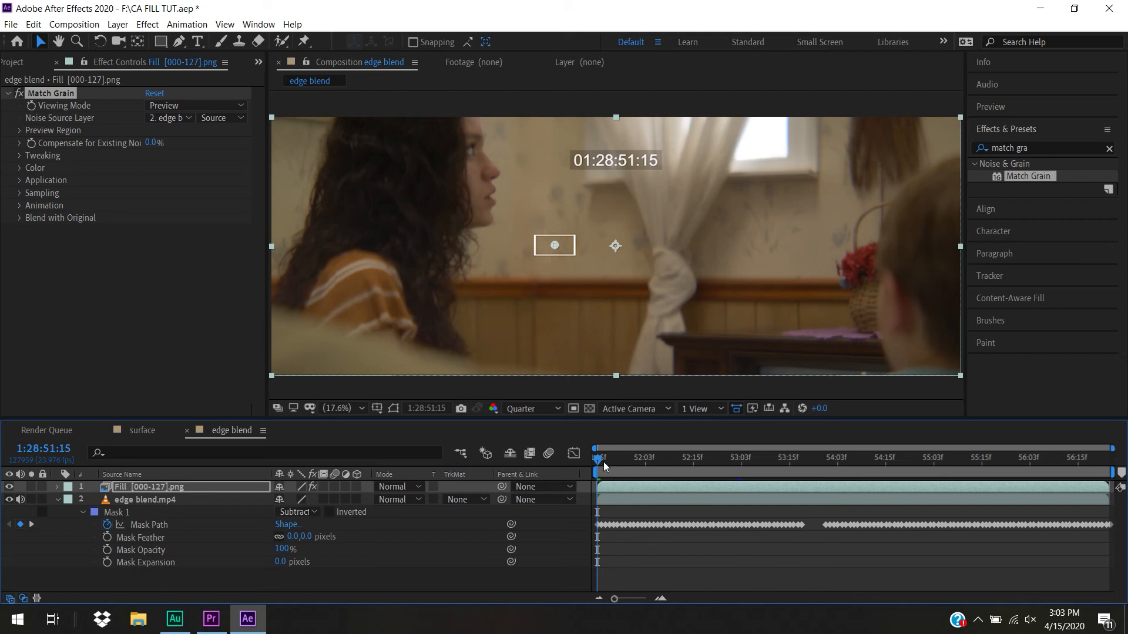
key(space)
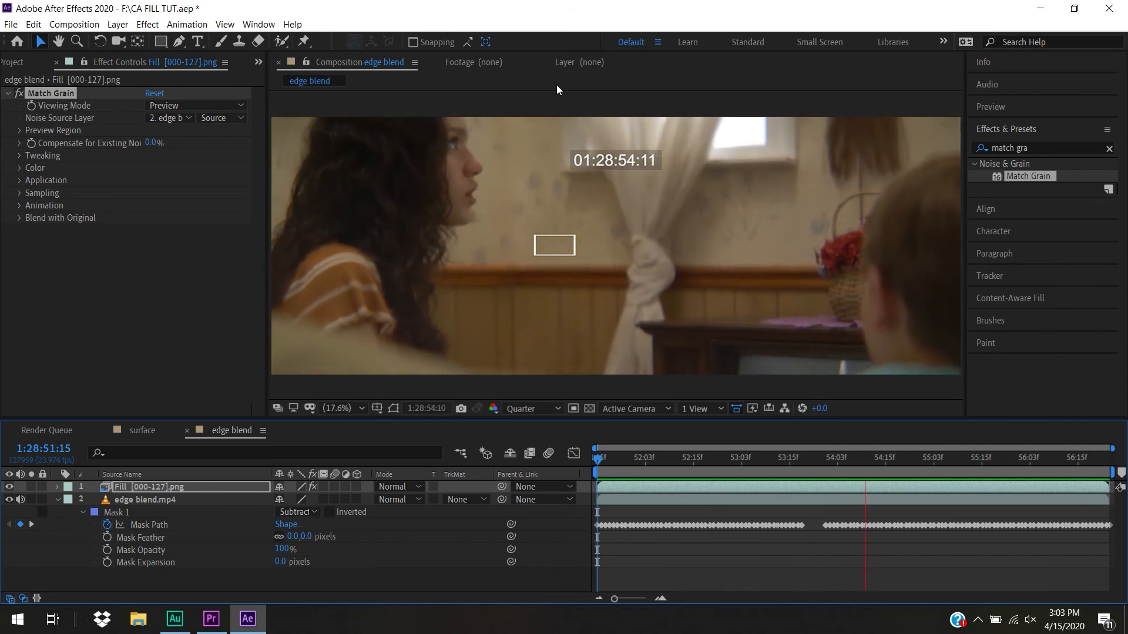
click(706, 459)
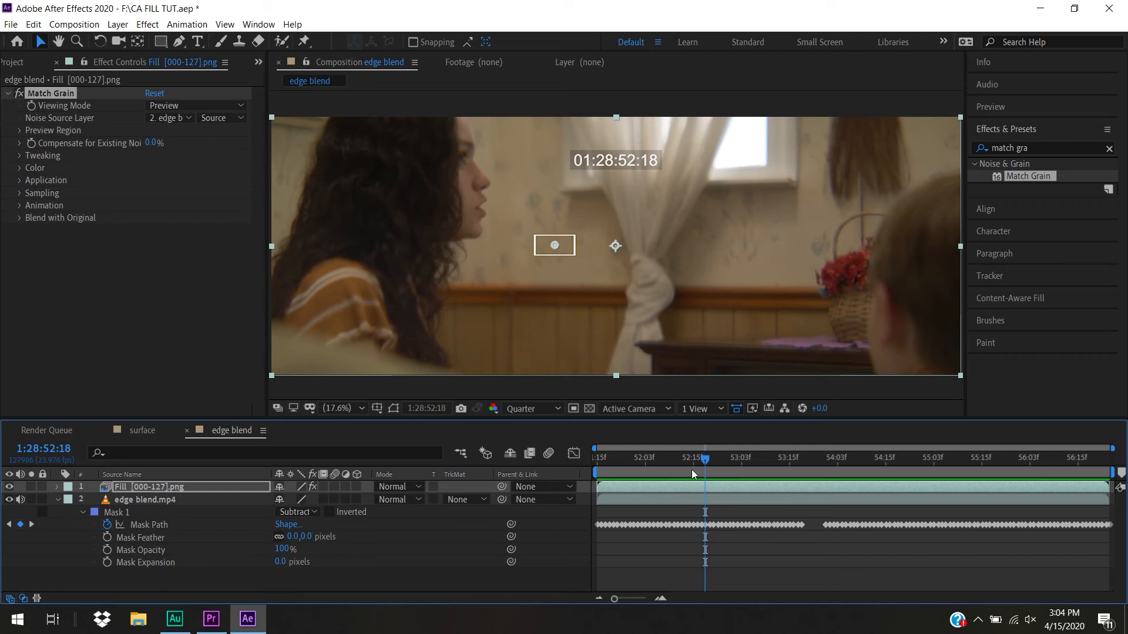
drag(722, 463, 819, 522)
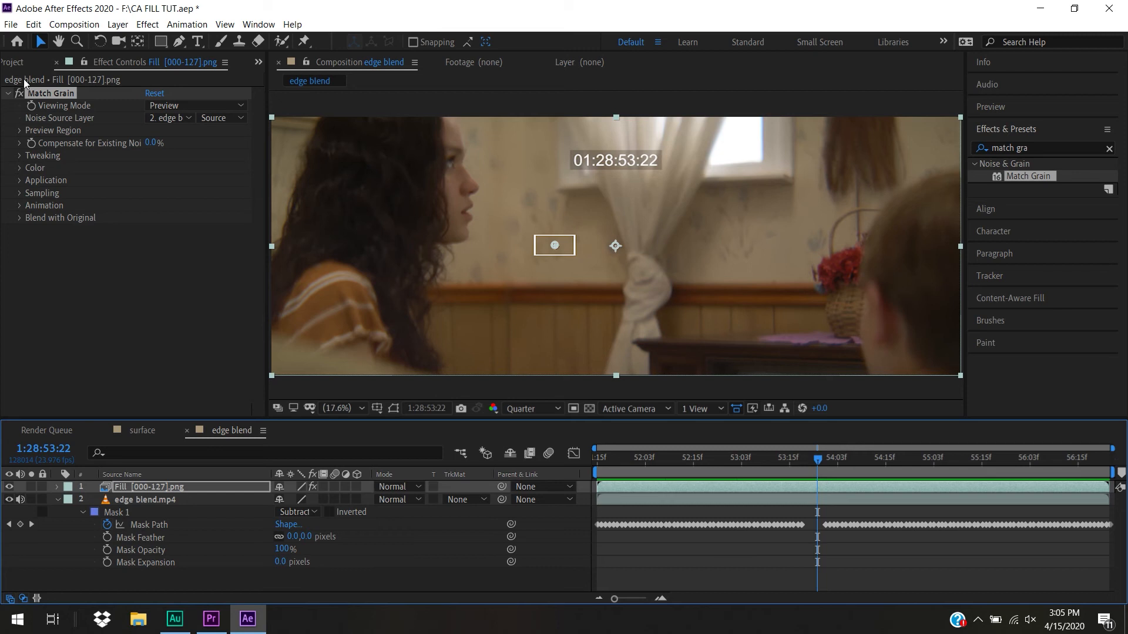
Create a composition from object.mp4 and shorten its work area to end at about 0:00:27:02
click(16, 63)
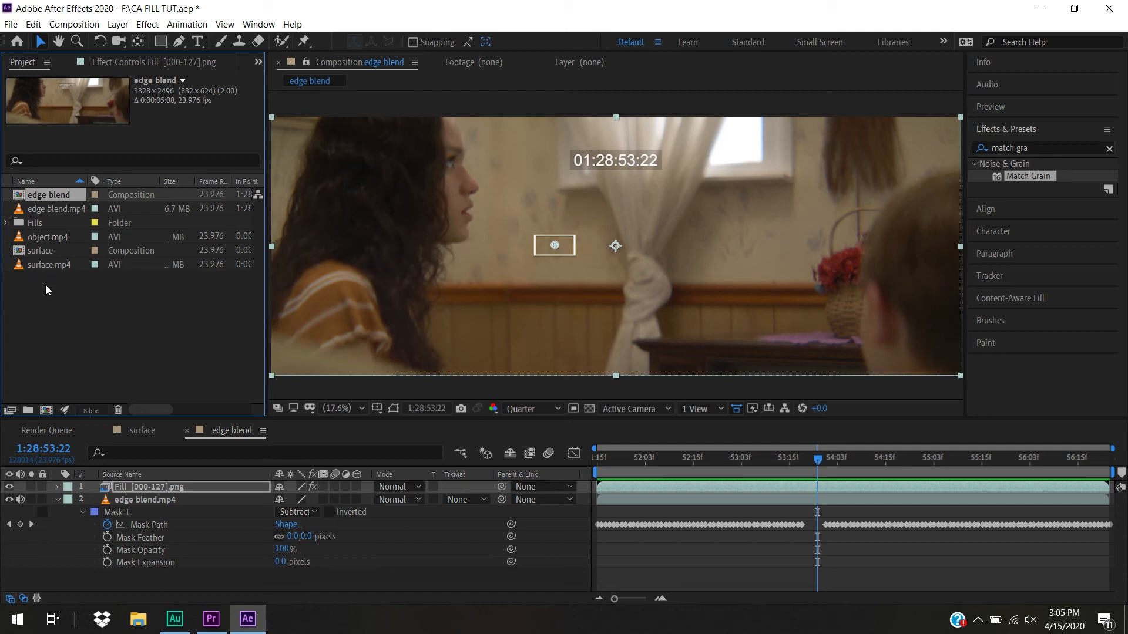
click(83, 286)
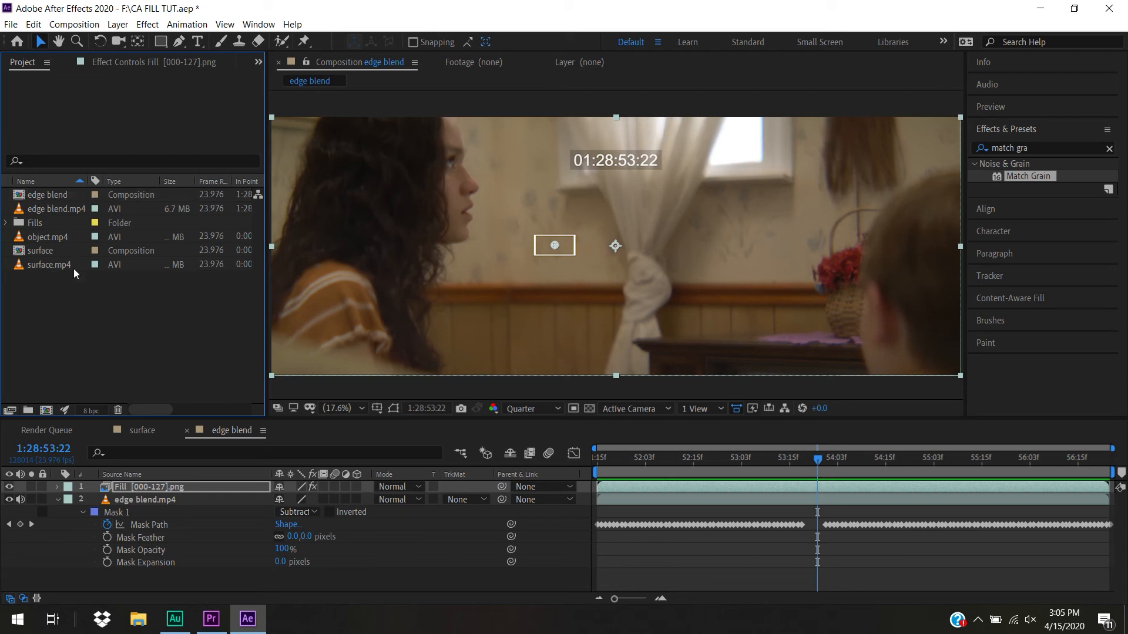
click(51, 235)
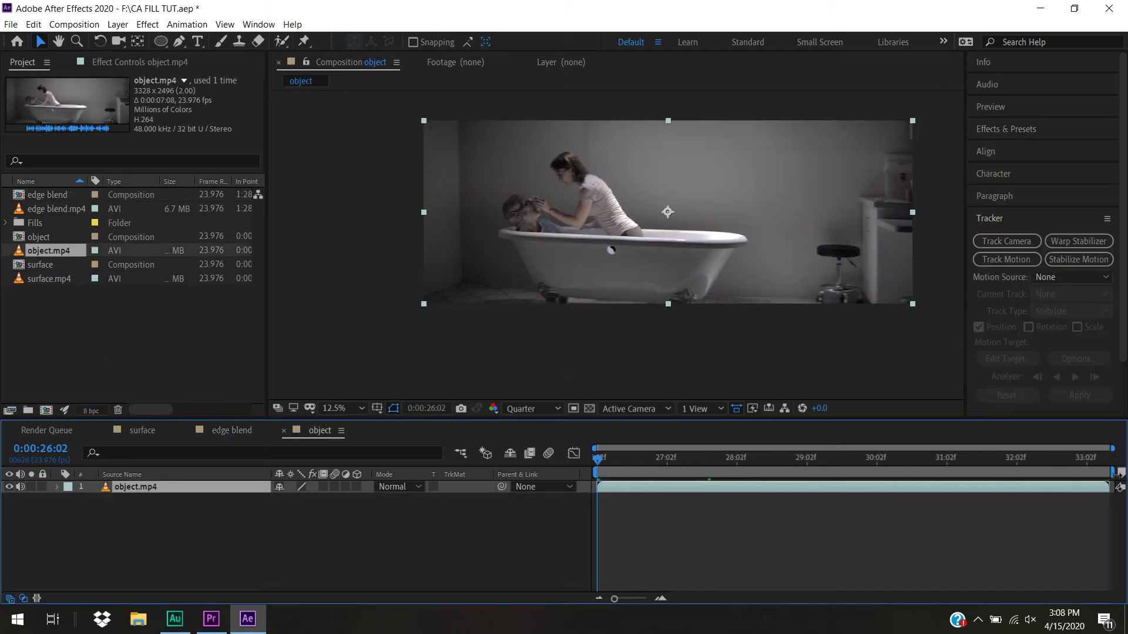
drag(1115, 473, 673, 473)
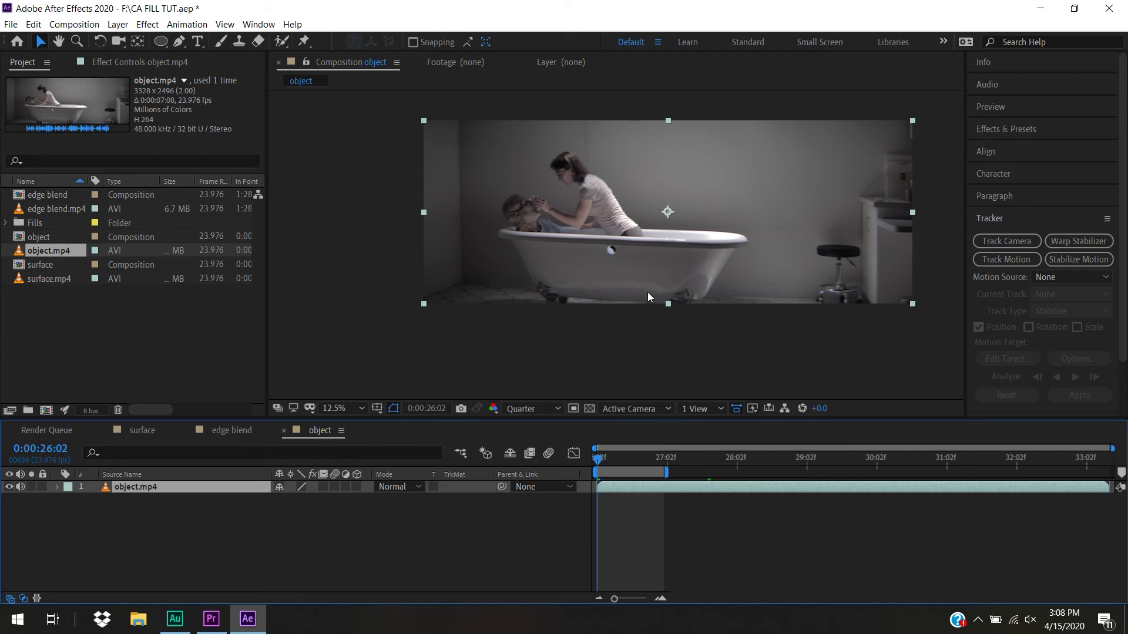
Draw an elliptical mask around the round hole in the bathtub's side, set its mode to None, and center it on the hole
scroll(649, 295, up, 4)
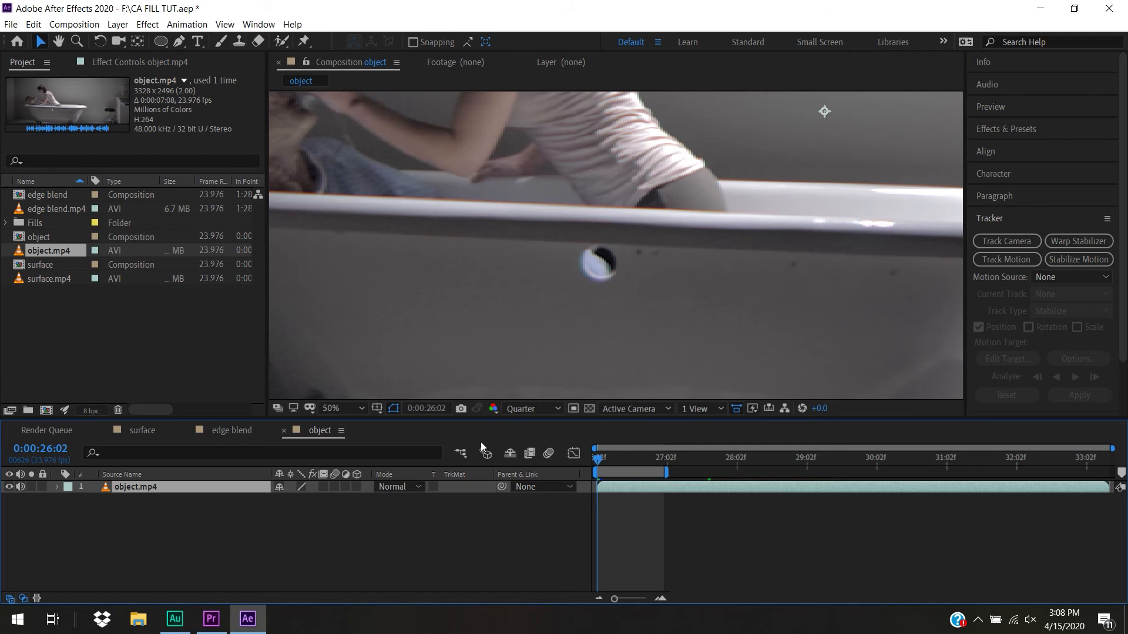
click(178, 42)
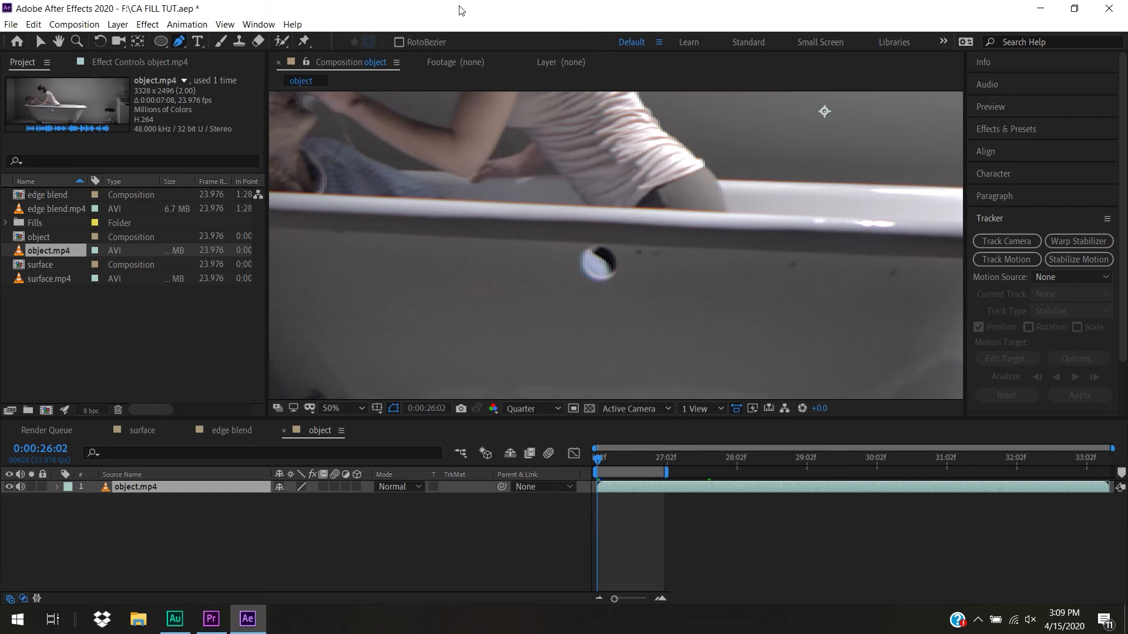
click(158, 43)
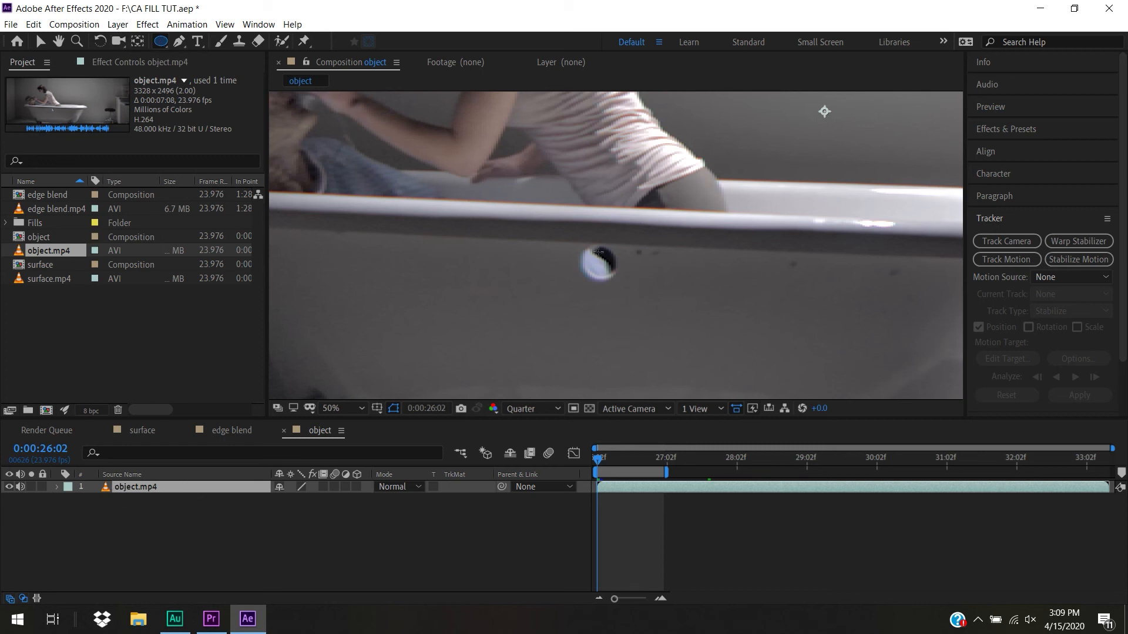
drag(581, 240, 624, 285)
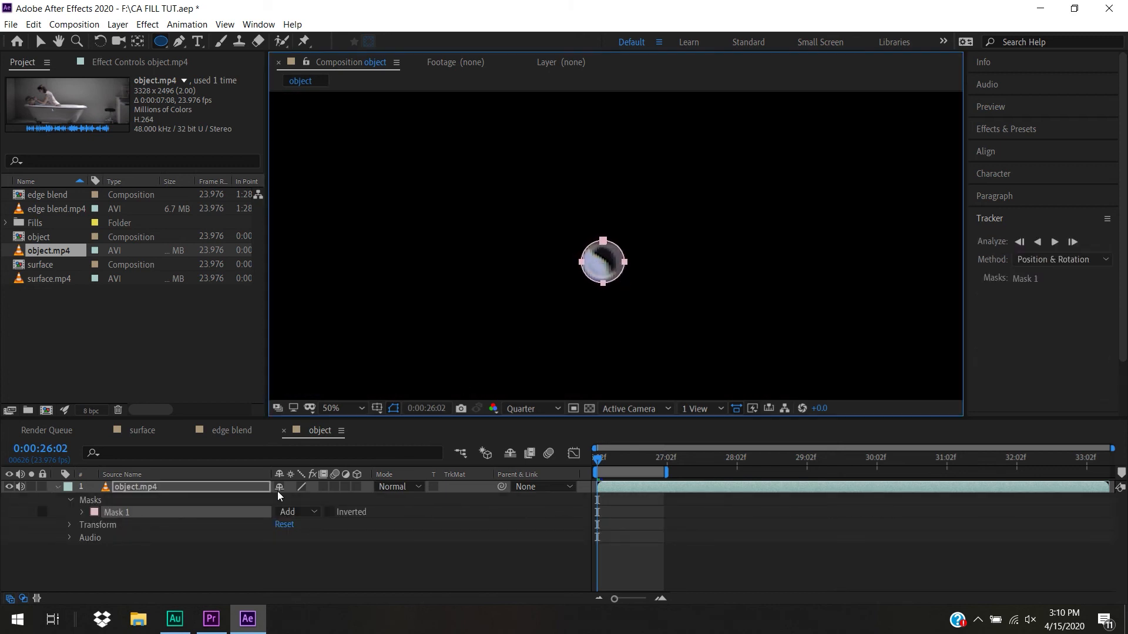
click(298, 512)
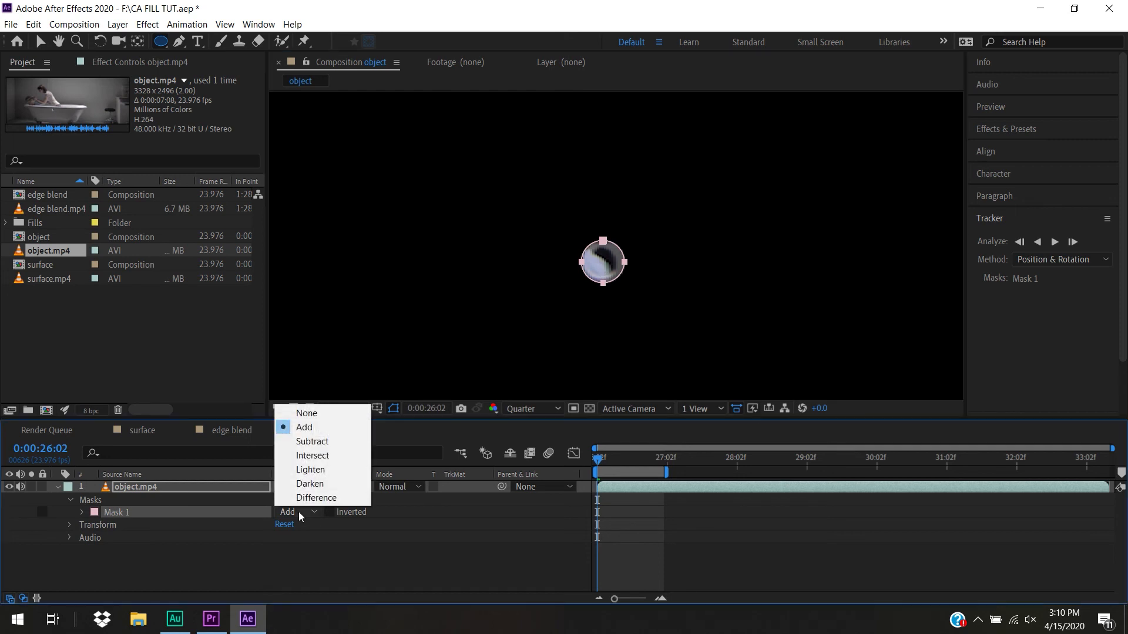
click(328, 419)
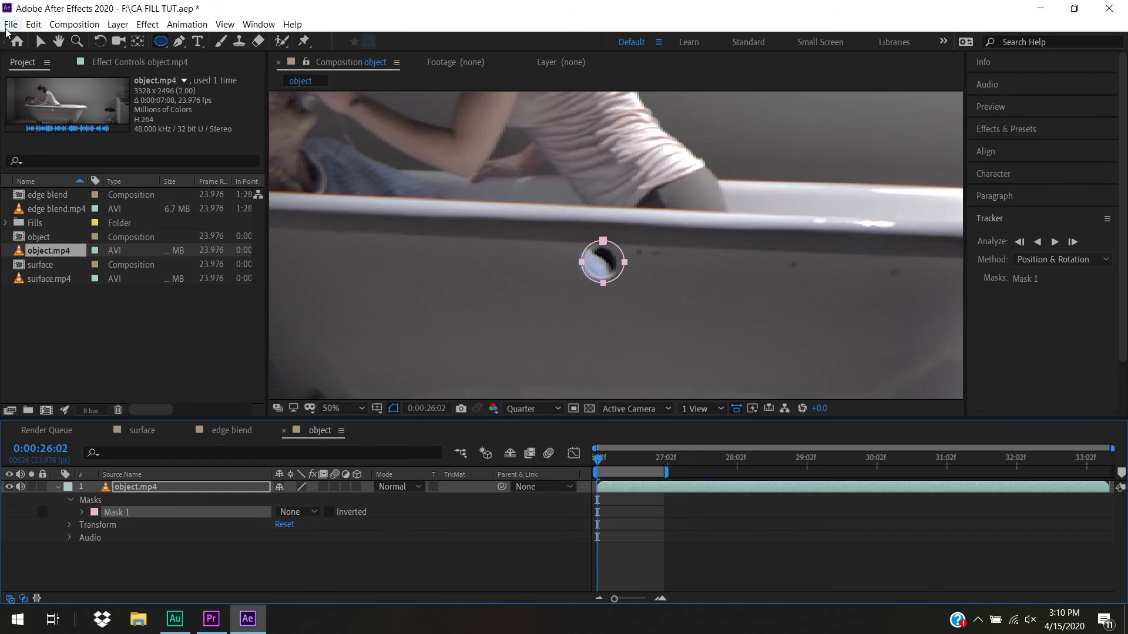
click(37, 41)
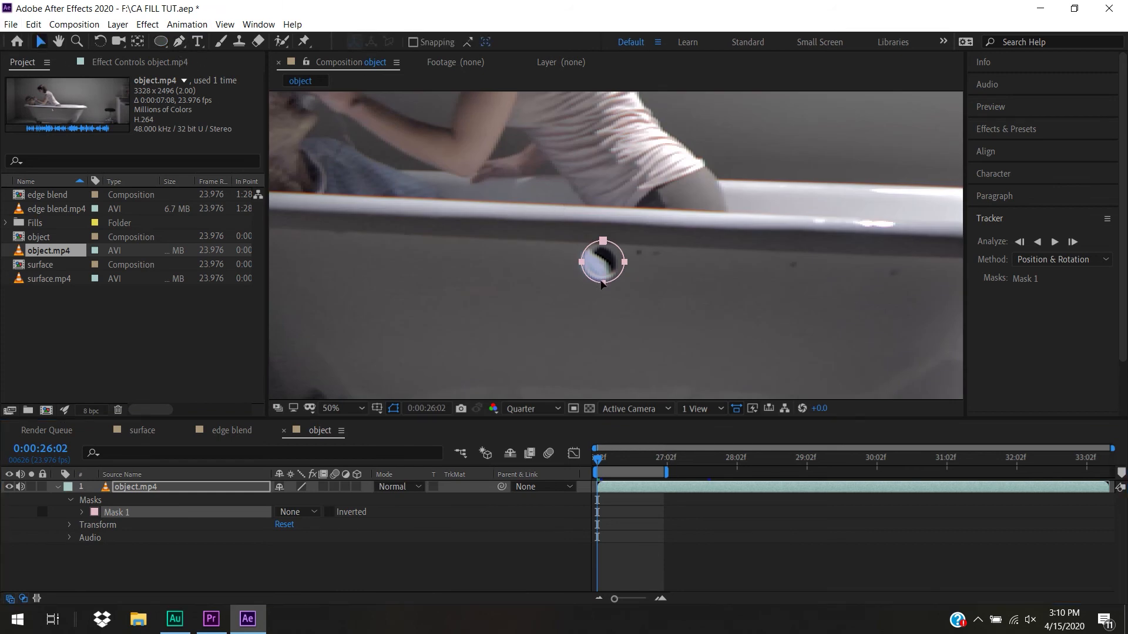
drag(603, 286, 600, 286)
Set Mask 1's mode to Subtract and check the cutout with the mask outline temporarily hidden
click(297, 512)
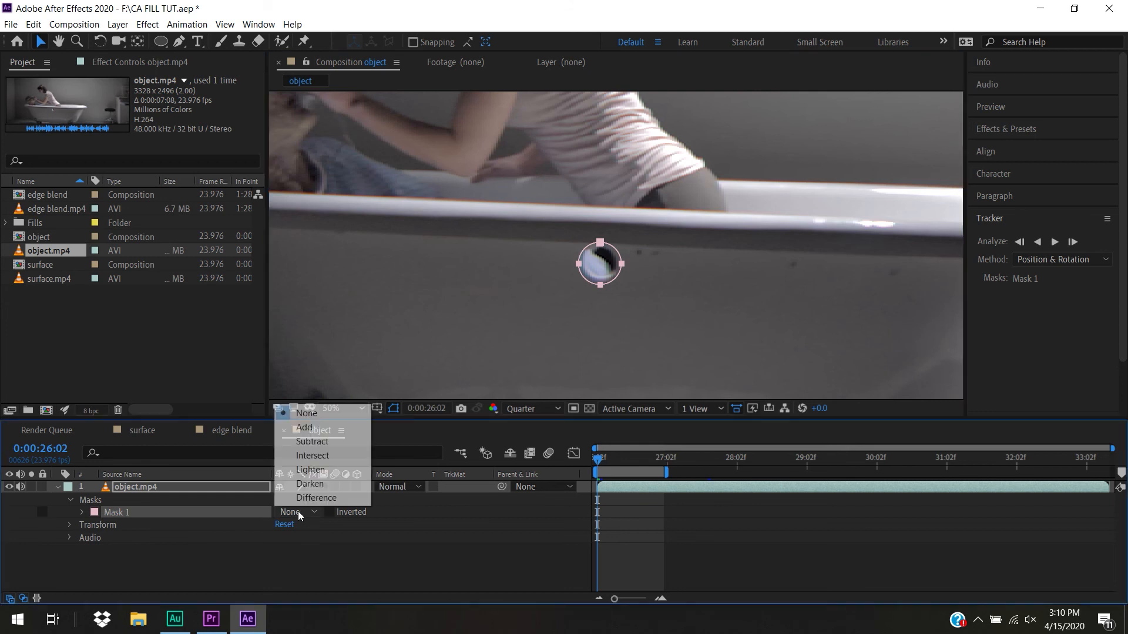
click(317, 443)
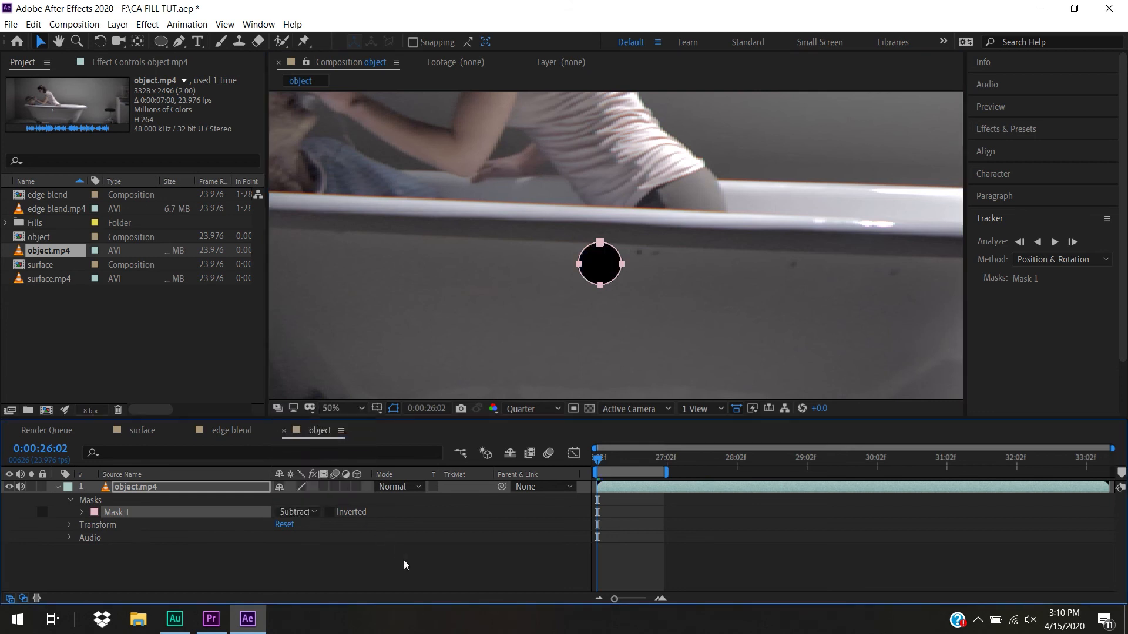
click(394, 408)
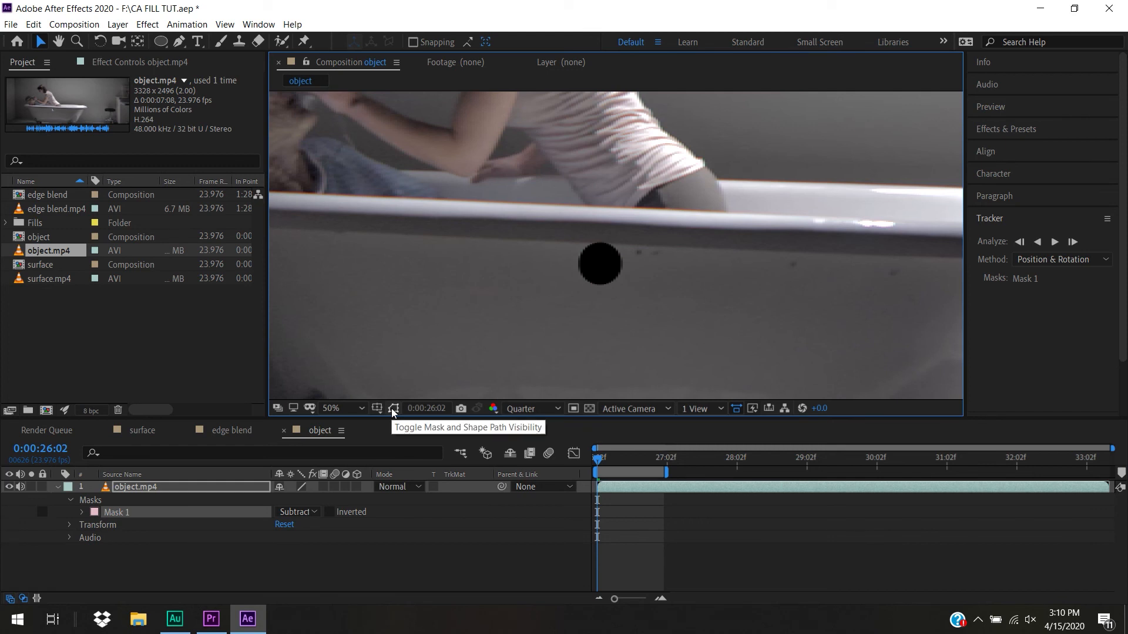
click(393, 409)
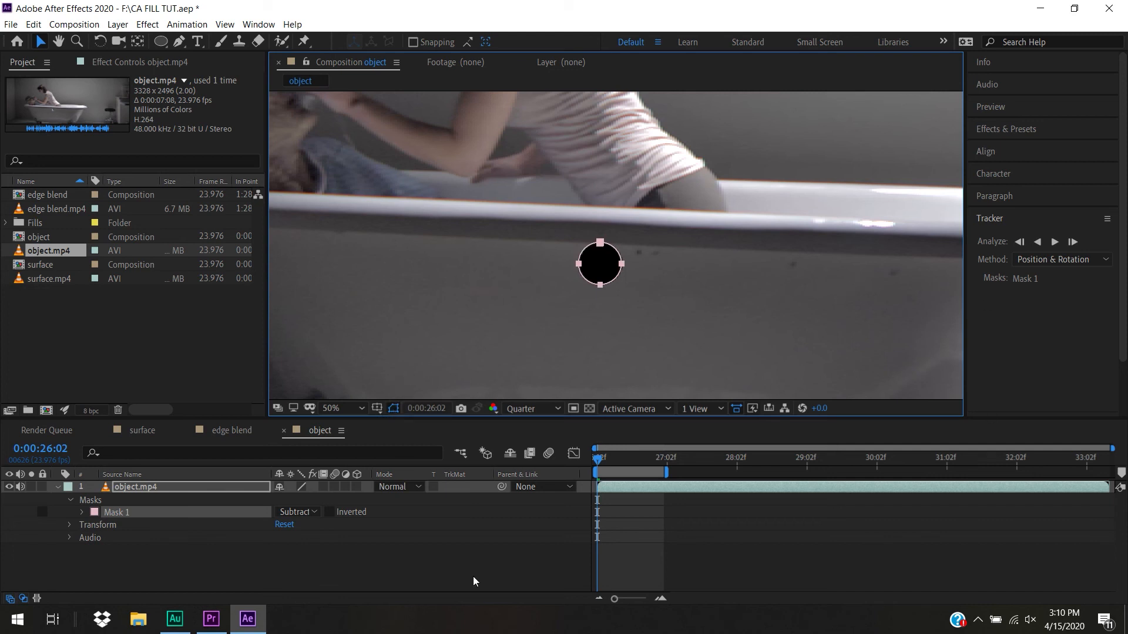
Track Mask 1 forward from the first frame, using the Position tracking method
right_click(138, 517)
click(171, 521)
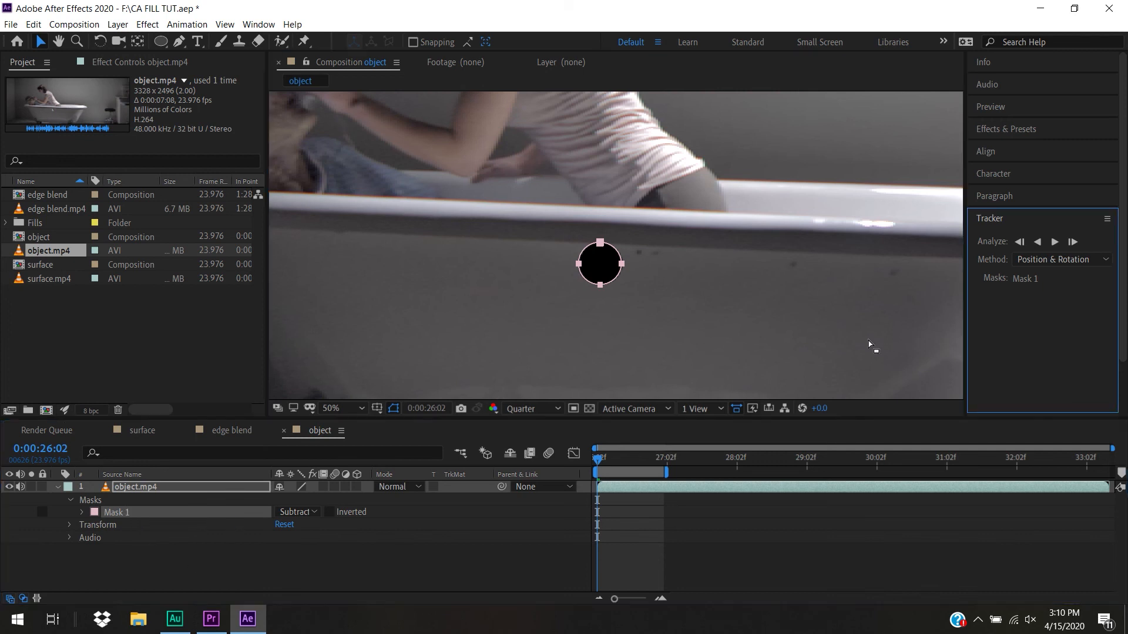
click(1057, 260)
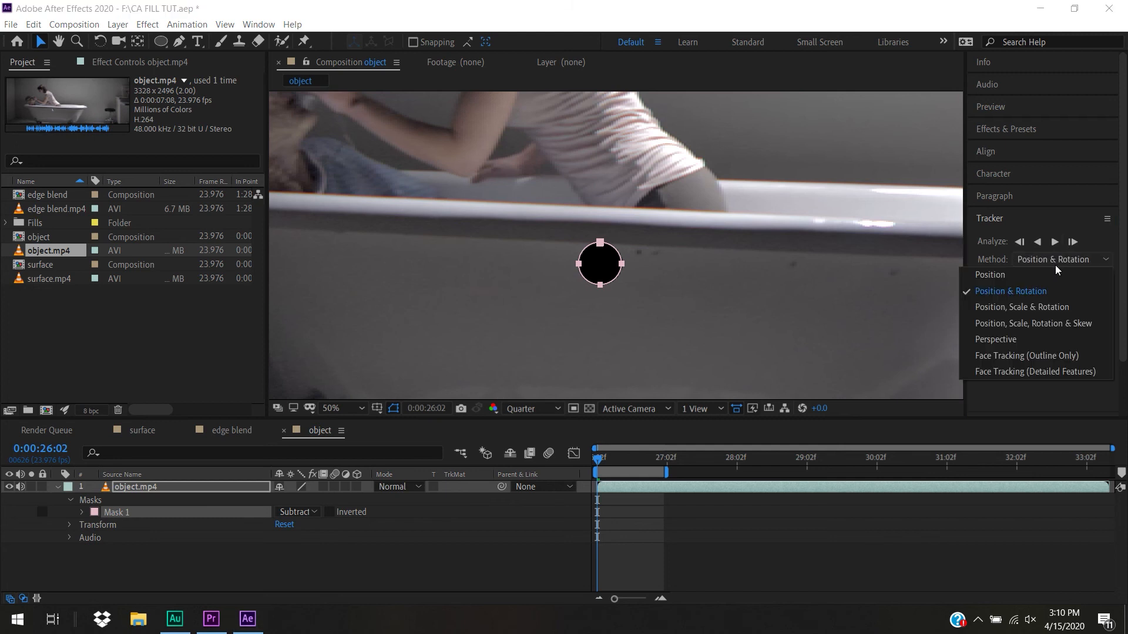
click(1056, 274)
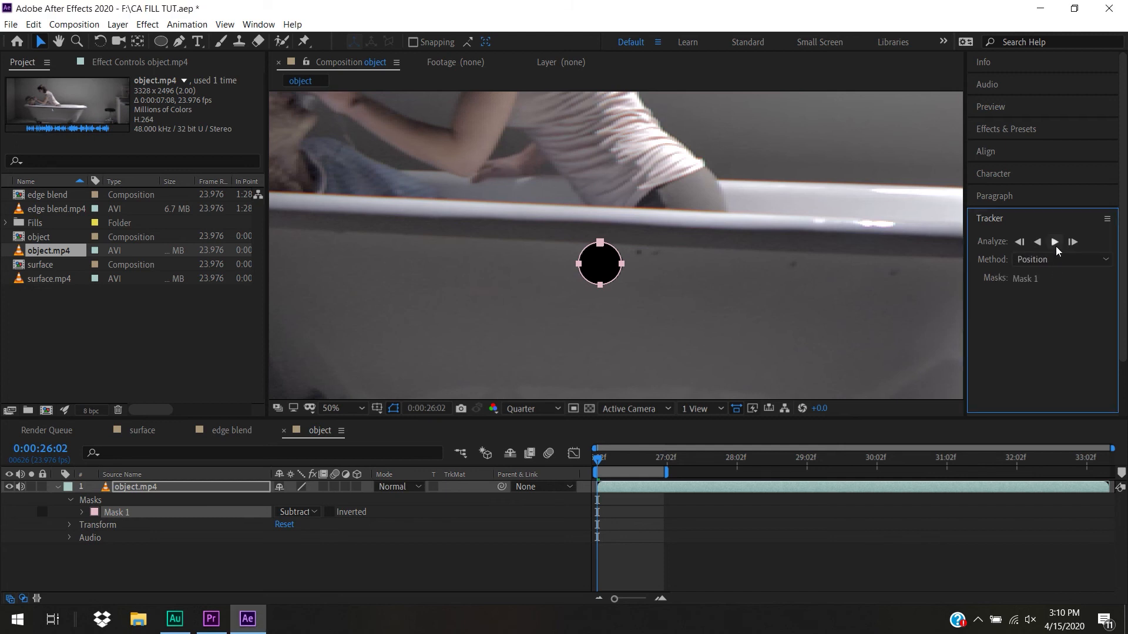
click(1055, 243)
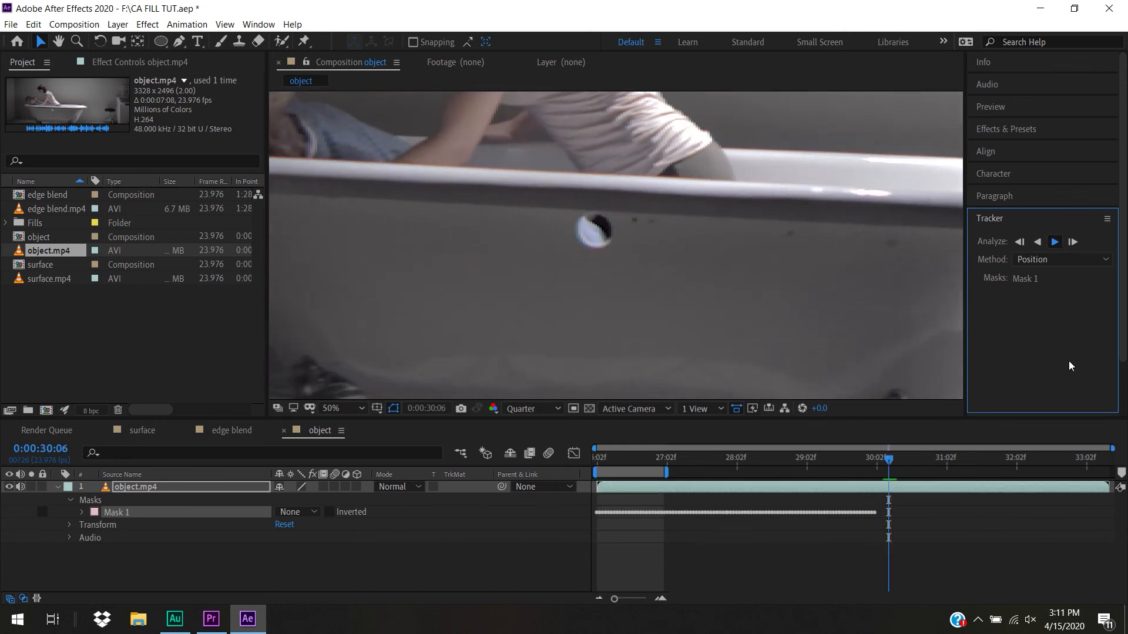
Scrub the work area to check that the tracked mask follows the hole, and return to the first frame
click(746, 463)
drag(747, 462, 552, 475)
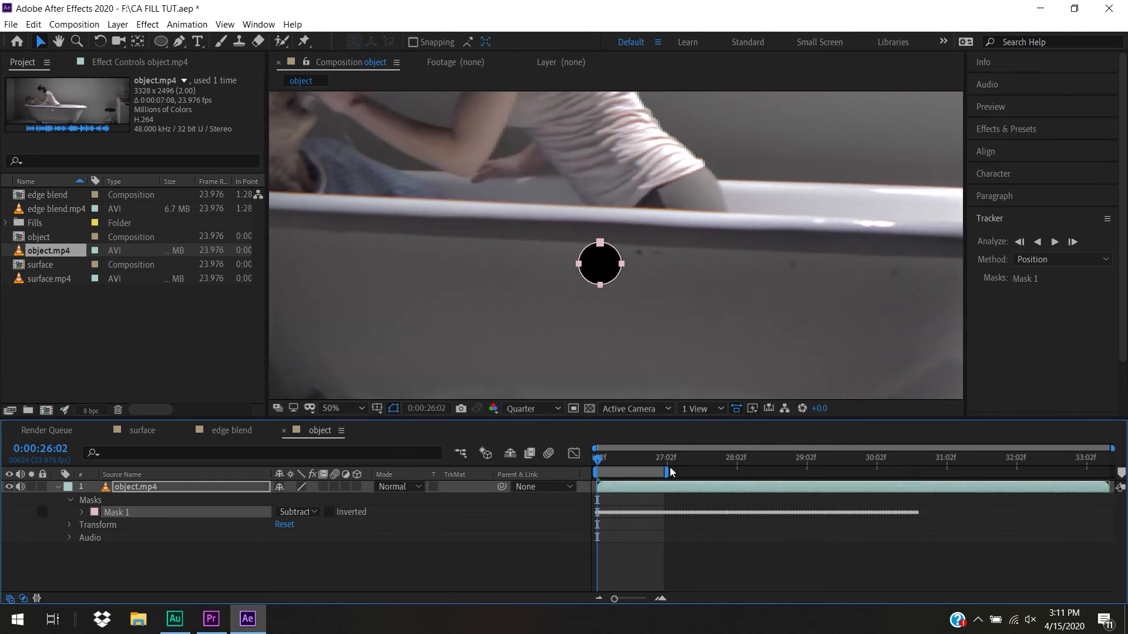
click(640, 462)
drag(644, 466, 563, 468)
Expand Mask 1, select its Mask Path keyframes, and check the mask's fit at the last tracked frame, 0:00:30:16
click(83, 514)
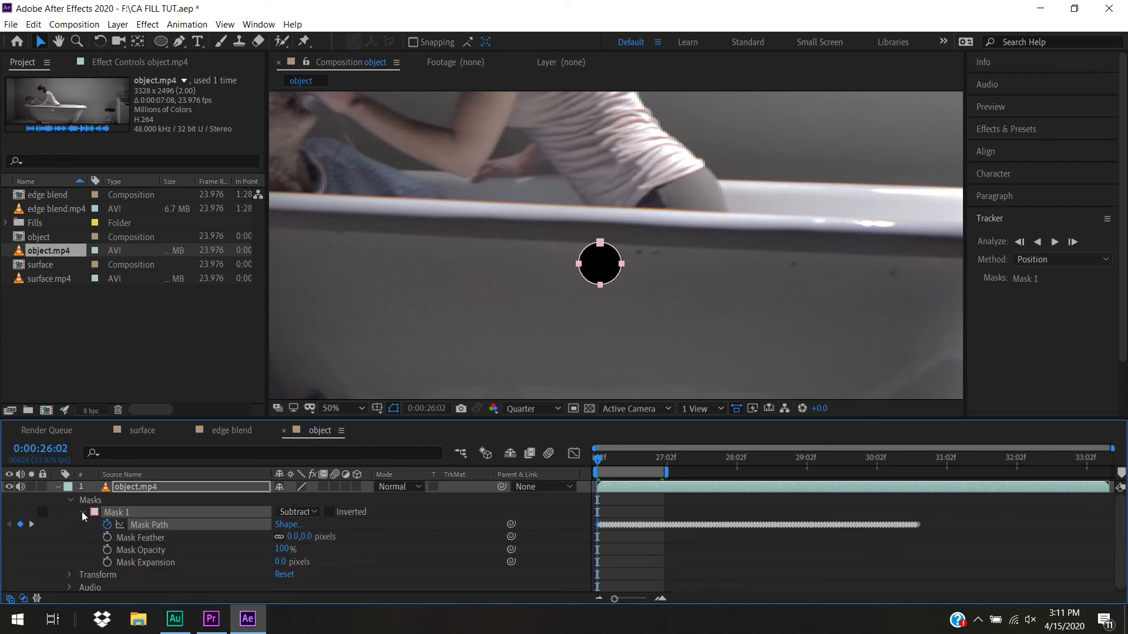
click(167, 525)
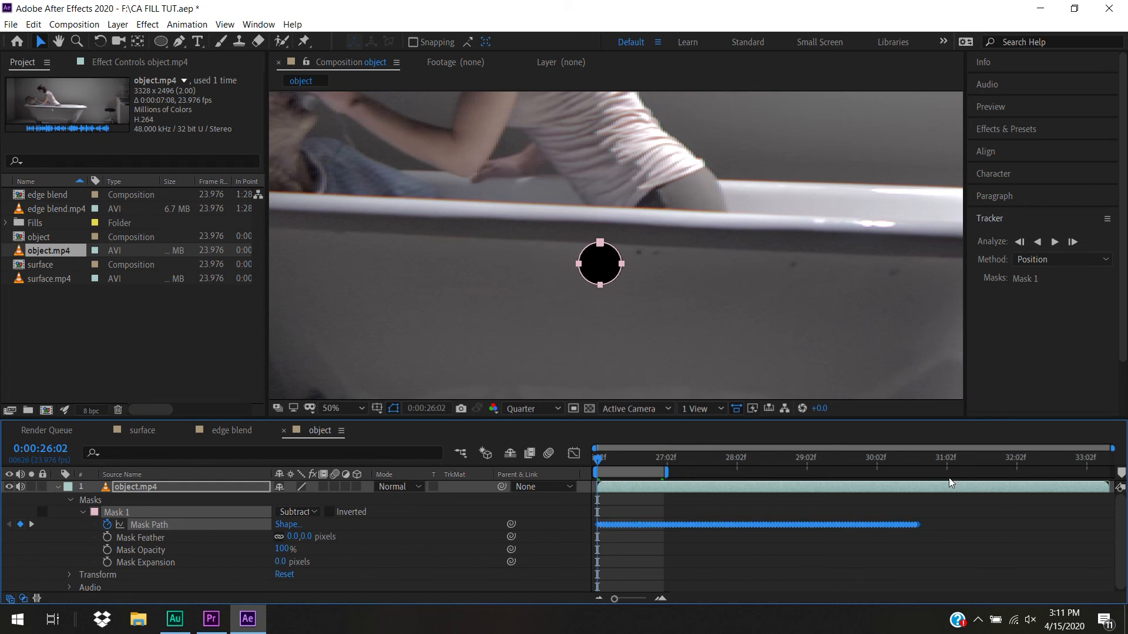
click(915, 459)
click(918, 460)
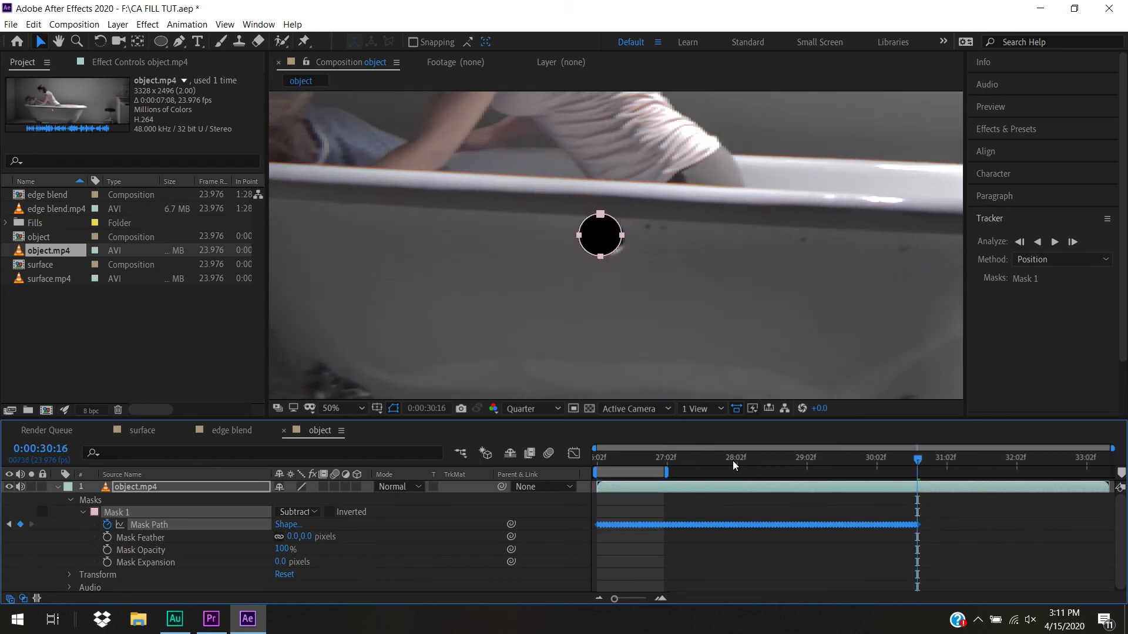
click(836, 569)
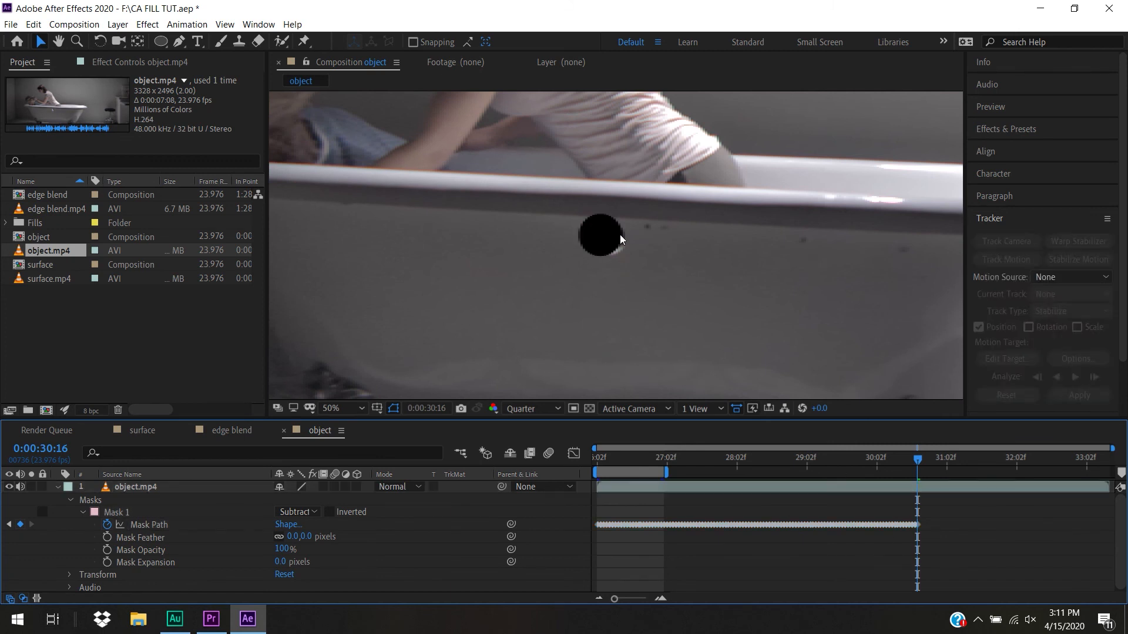
At 0:00:31:03, move Mask 1 back over the hole to set a manual Mask Path keyframe
click(151, 515)
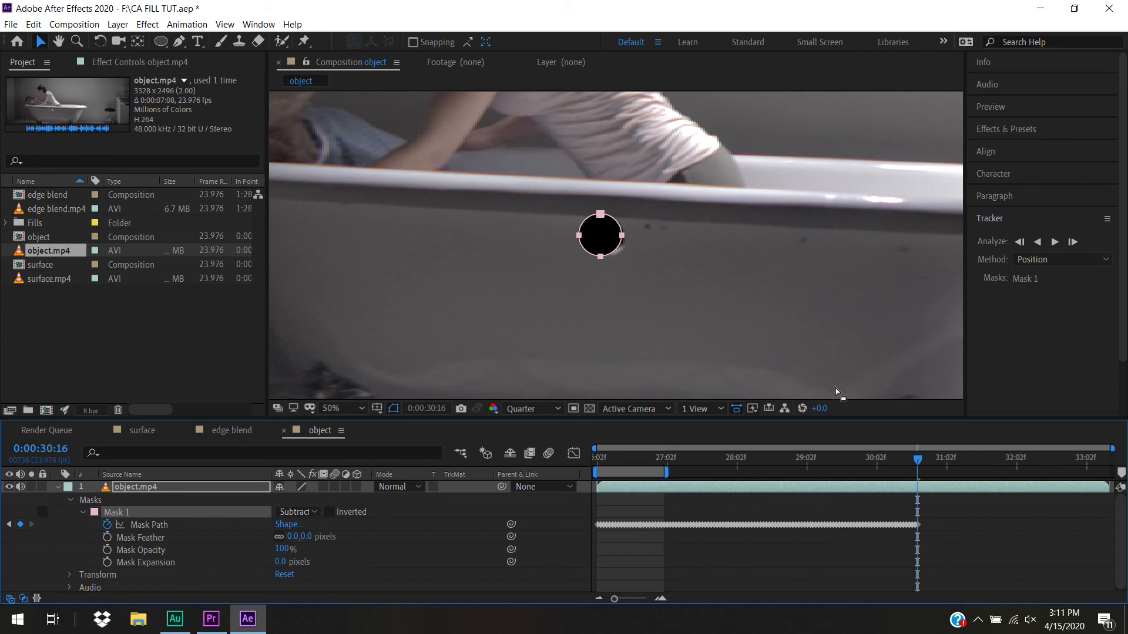
click(949, 459)
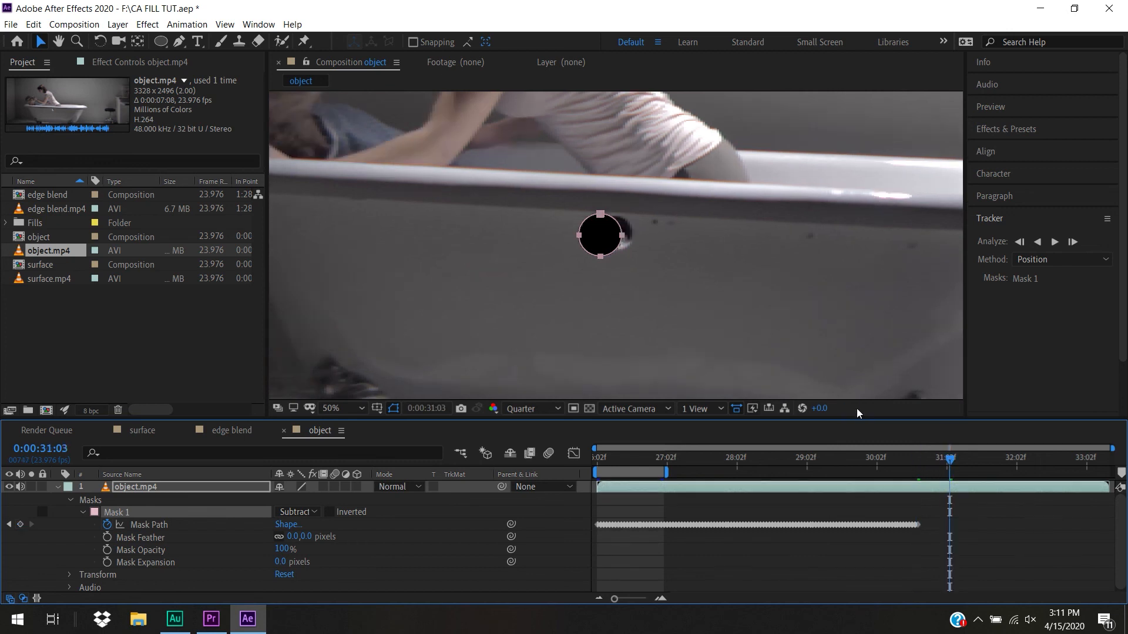
drag(623, 238, 637, 236)
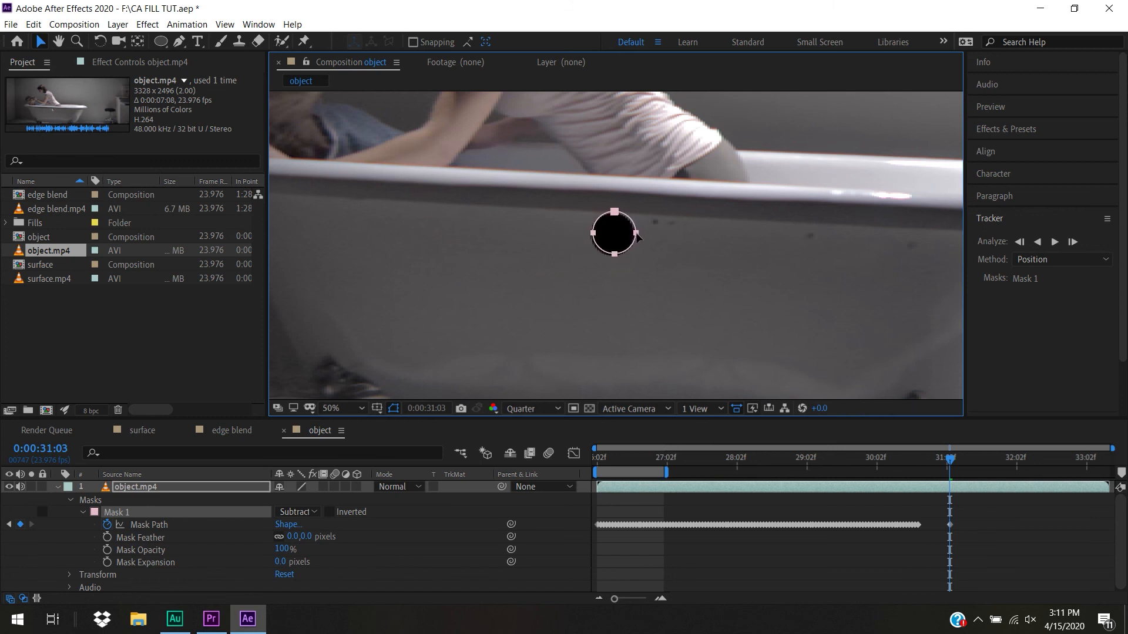
Examine the mask's individual points, check its position at 0:00:30:13, and return to the first frame
click(629, 266)
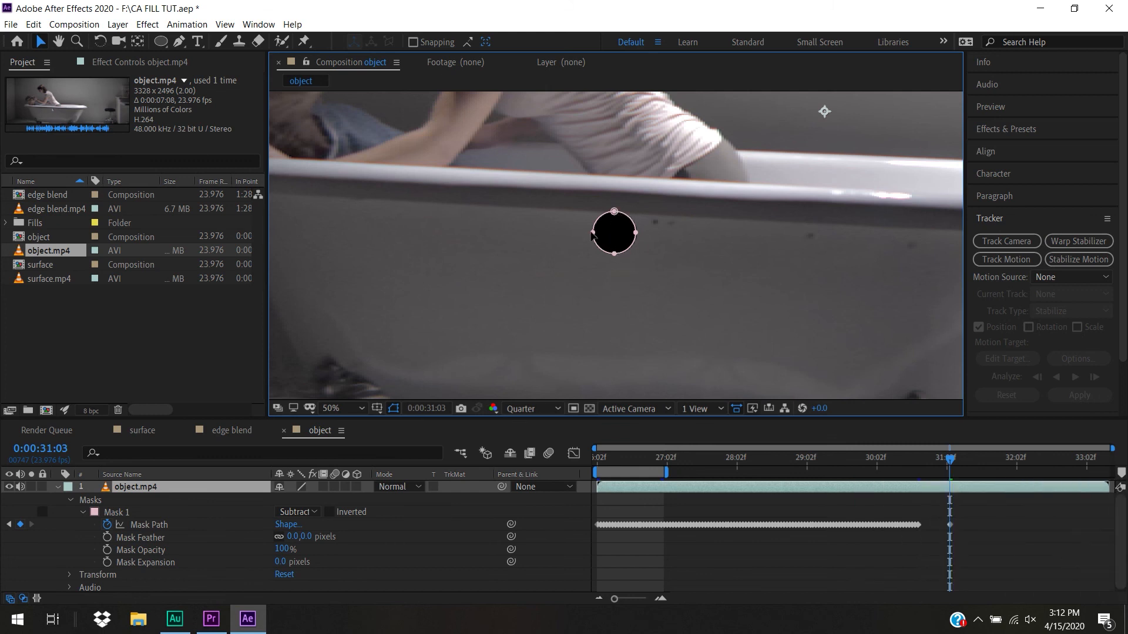
drag(593, 233, 615, 220)
click(615, 212)
mouse_move(946, 468)
mouse_down()
mouse_move(922, 469)
mouse_move(946, 479)
mouse_up()
click(909, 480)
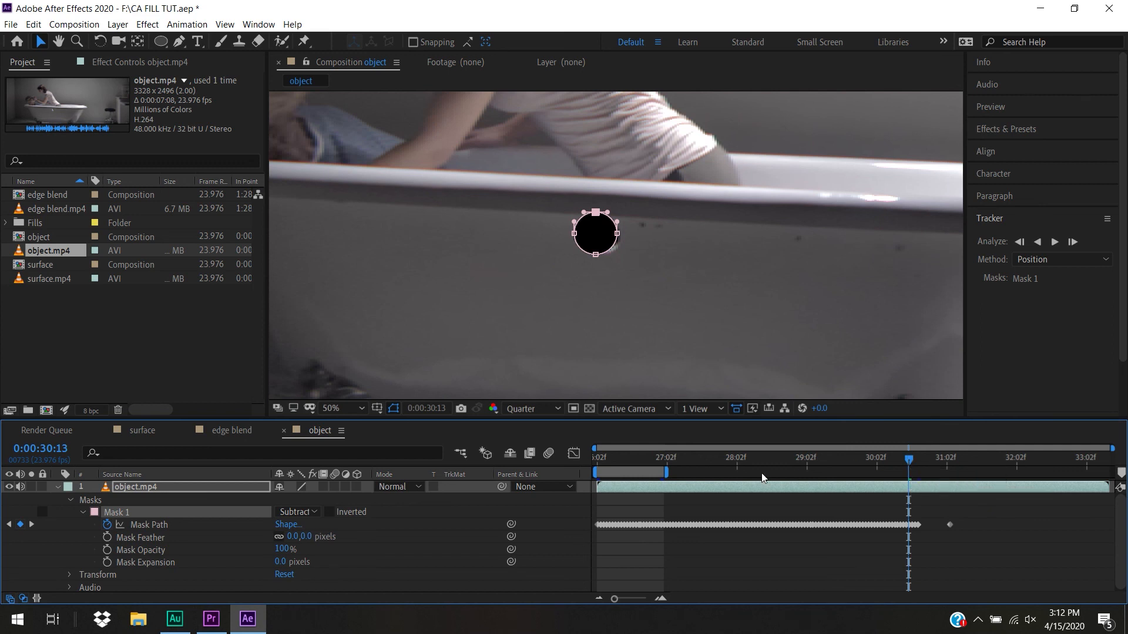
key(Home)
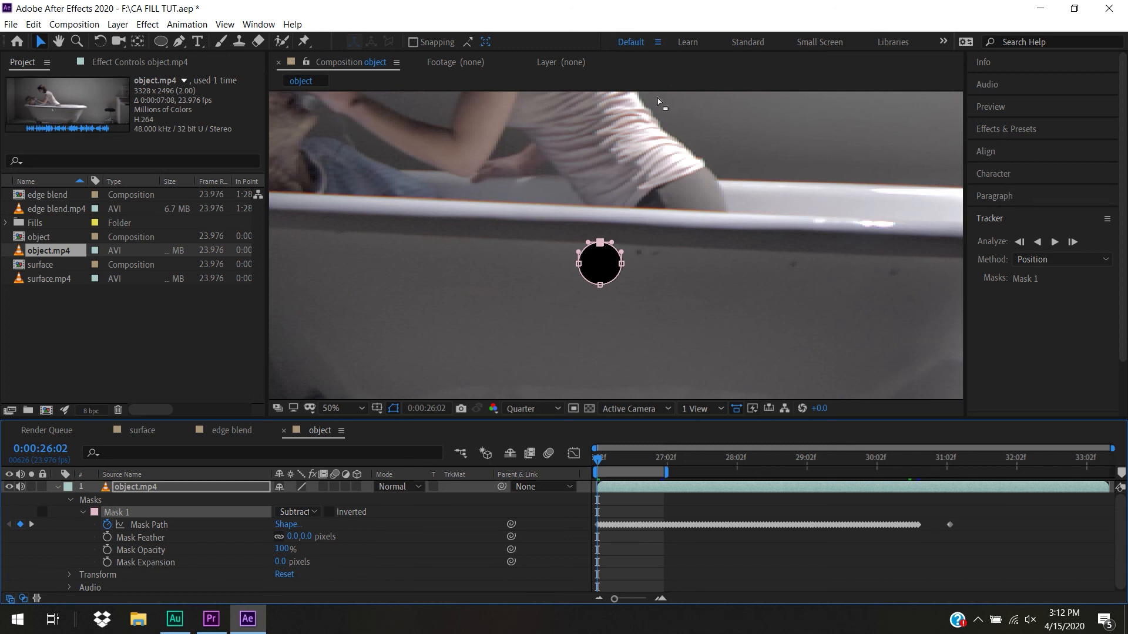
Generate a Content-Aware Fill layer for the work area with the Object fill method
click(259, 26)
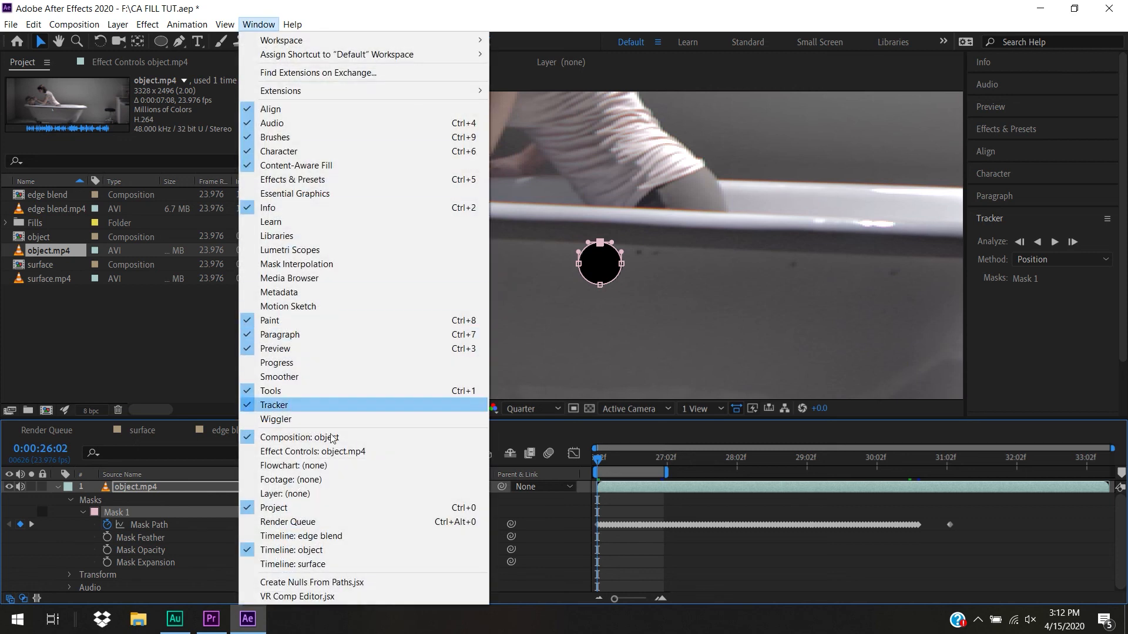
click(322, 166)
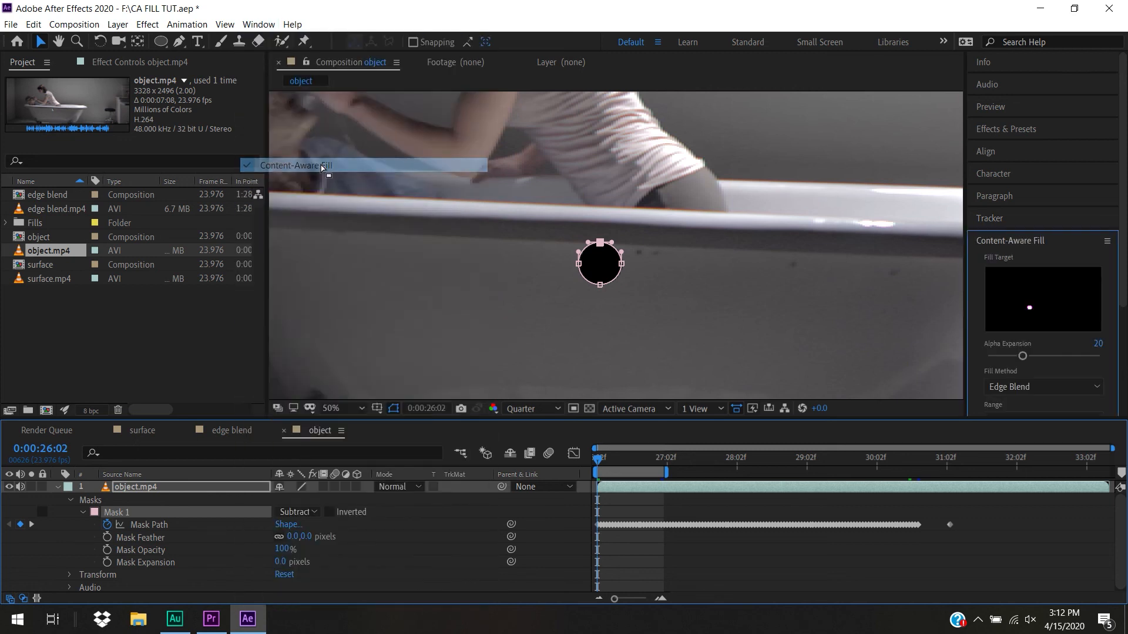
drag(1123, 242, 1123, 329)
click(1034, 231)
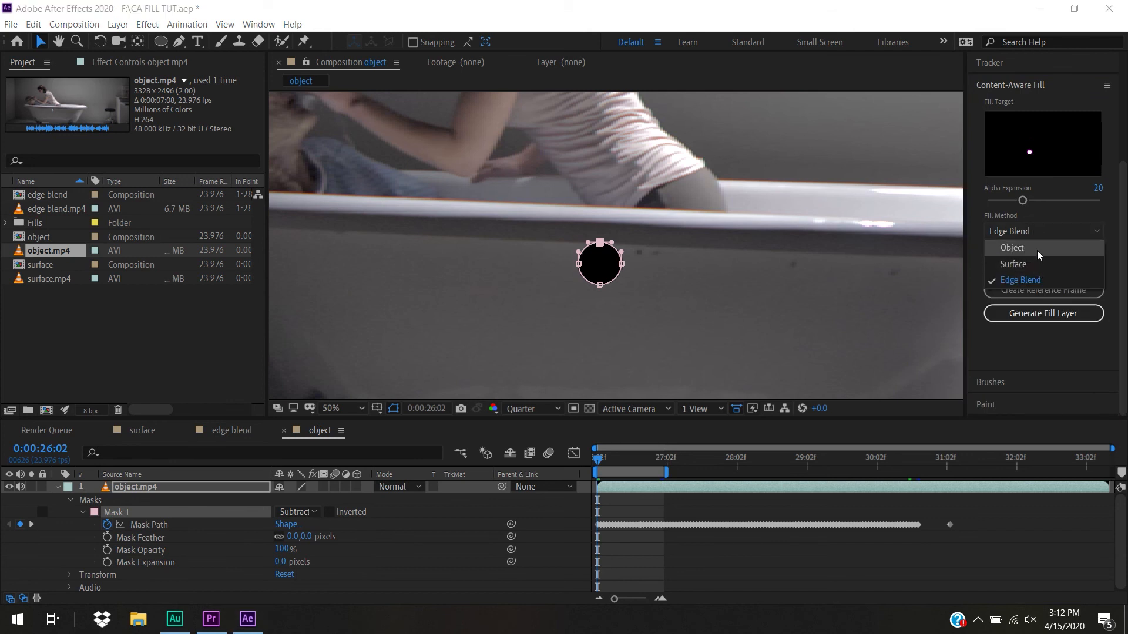
click(1038, 248)
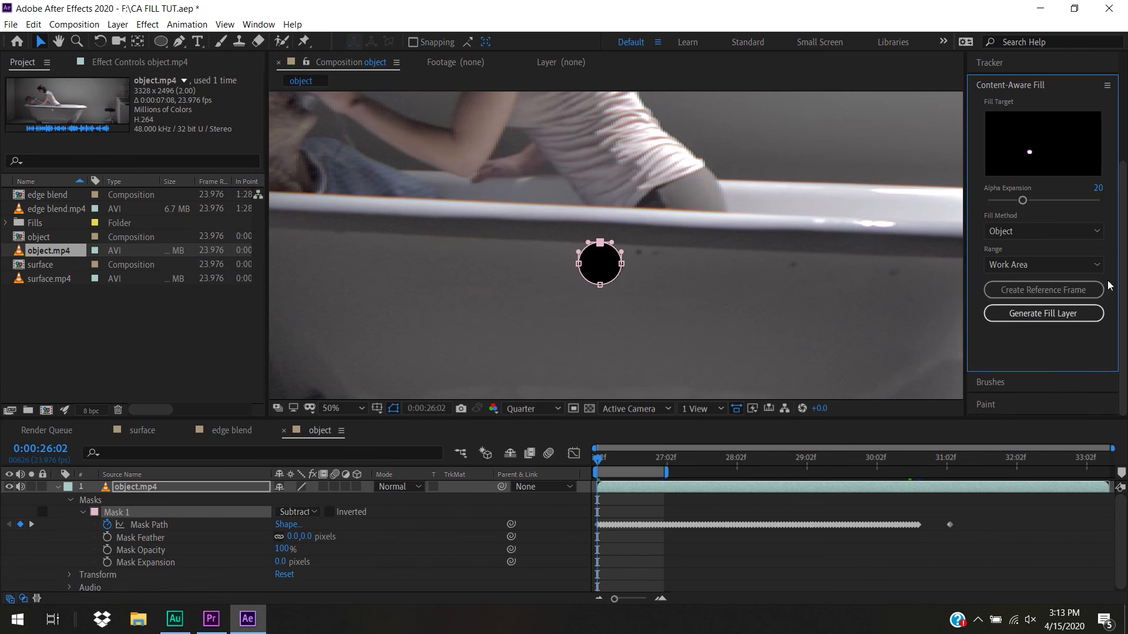
click(1047, 320)
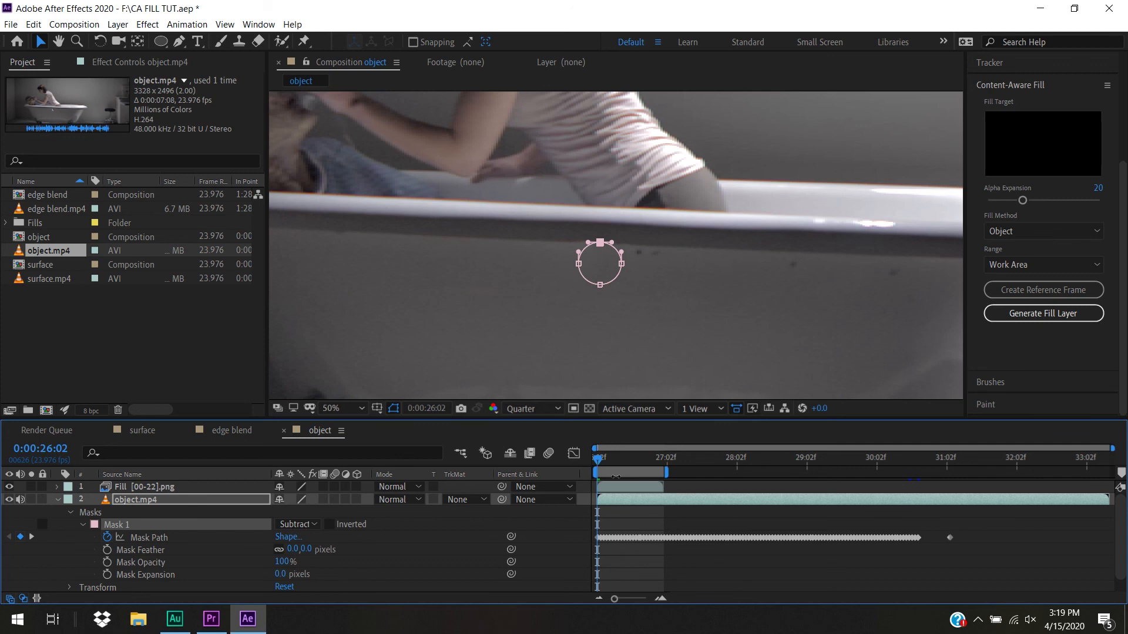
Hide the mask outline and scrub the filled work area to check the hole's removal, ending on the first frame
mouse_move(602, 458)
mouse_down()
mouse_move(632, 464)
mouse_move(593, 465)
mouse_up()
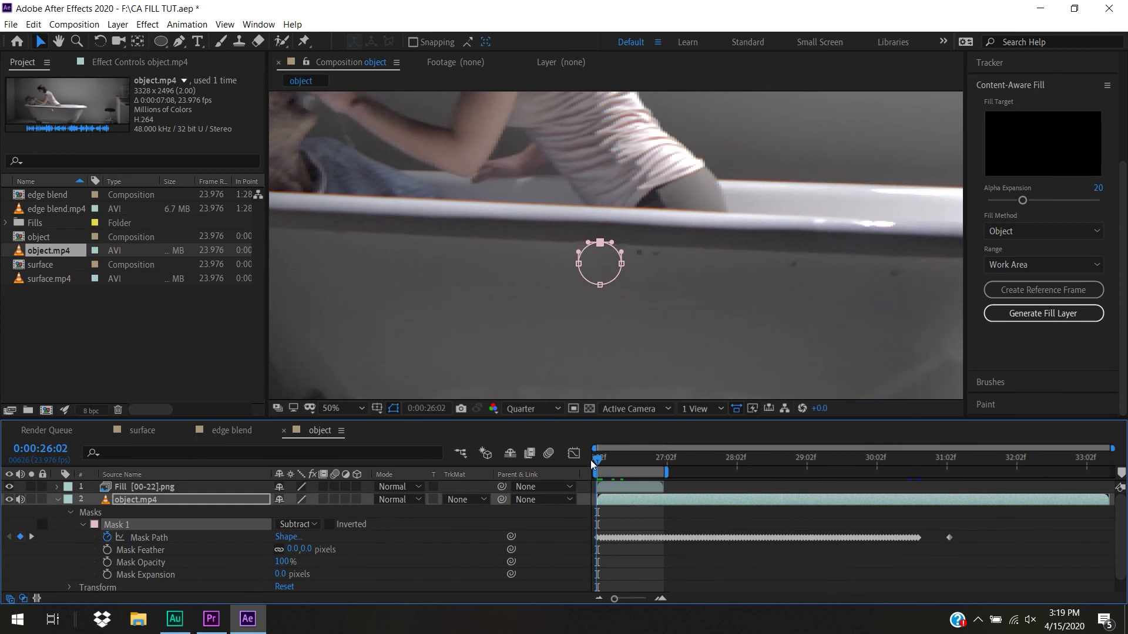
mouse_move(592, 464)
mouse_down()
mouse_move(616, 465)
mouse_move(591, 468)
mouse_up()
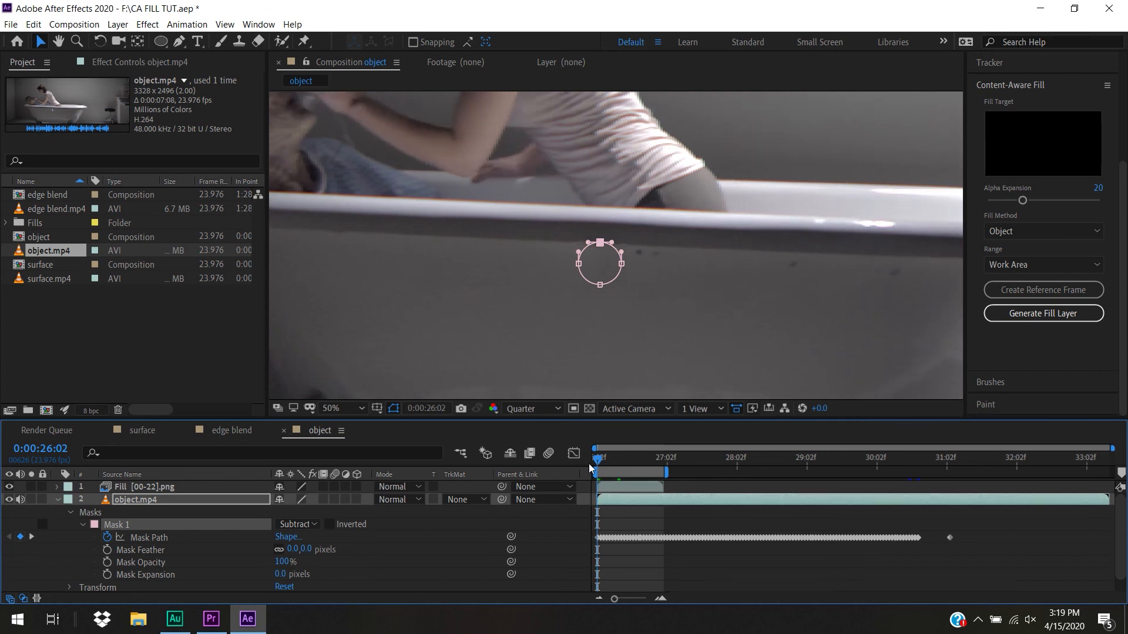
click(393, 409)
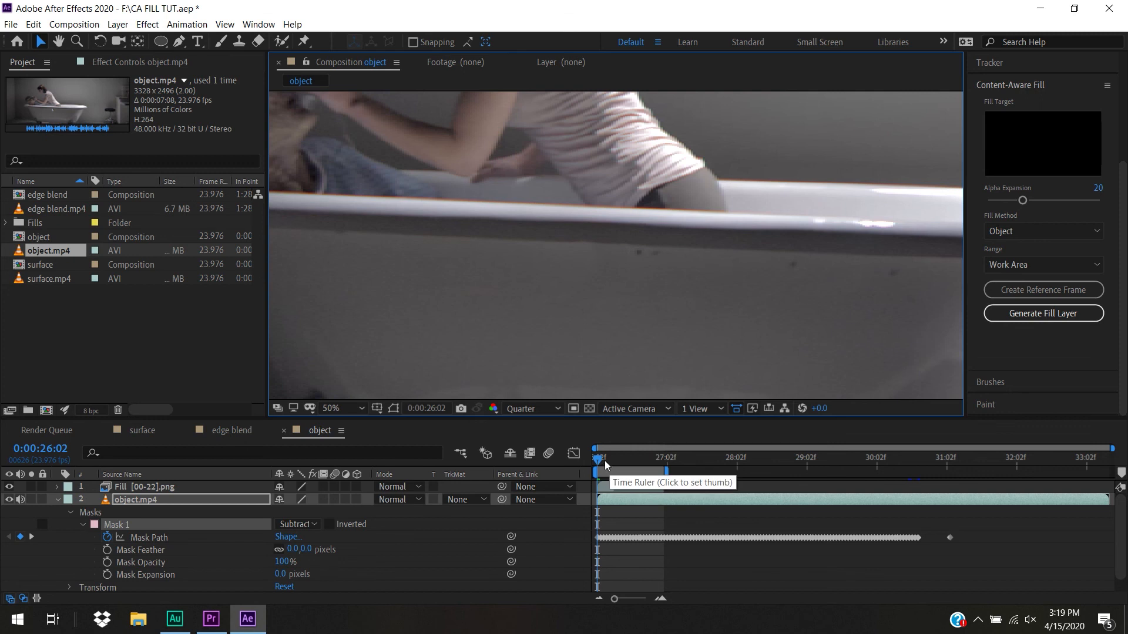
mouse_move(597, 461)
mouse_down()
mouse_move(661, 471)
mouse_move(594, 473)
mouse_up()
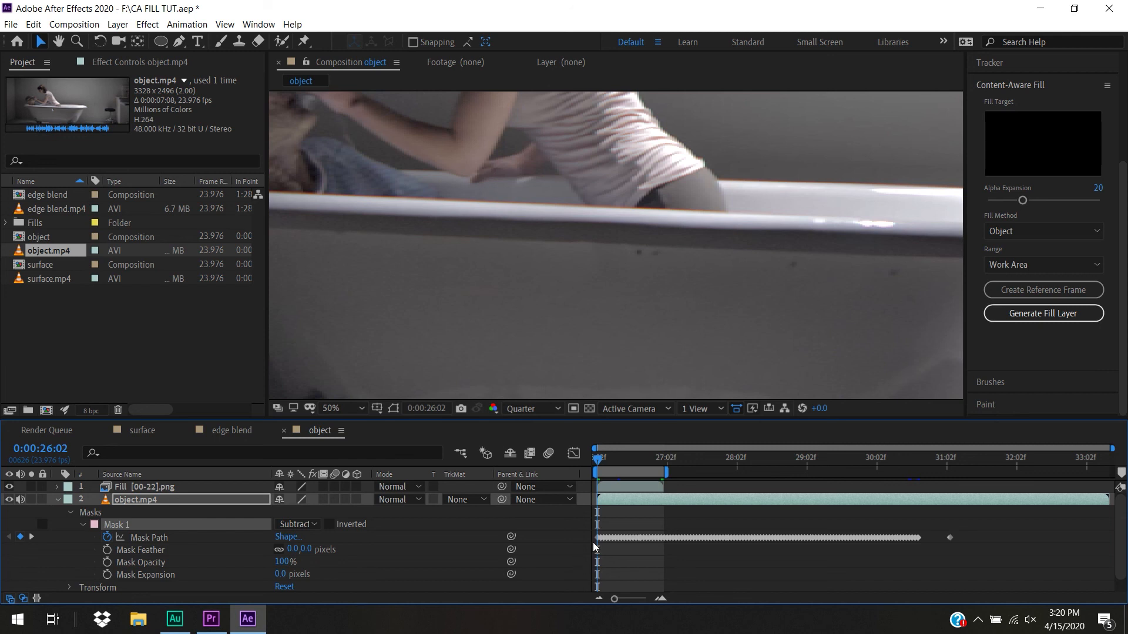
drag(614, 465, 652, 472)
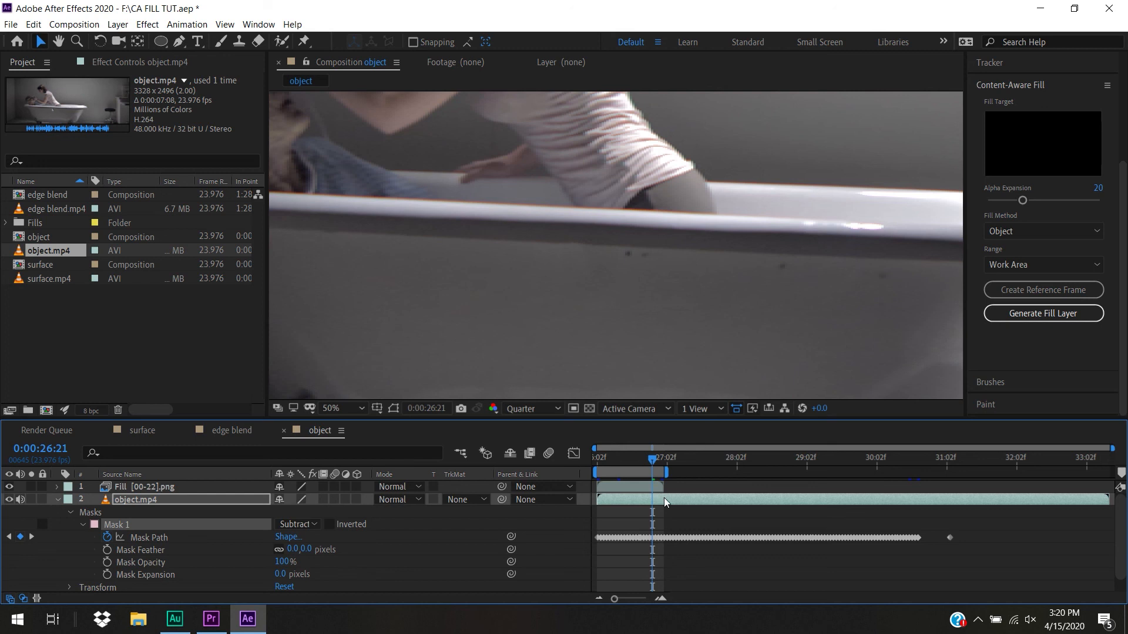
drag(652, 463, 598, 465)
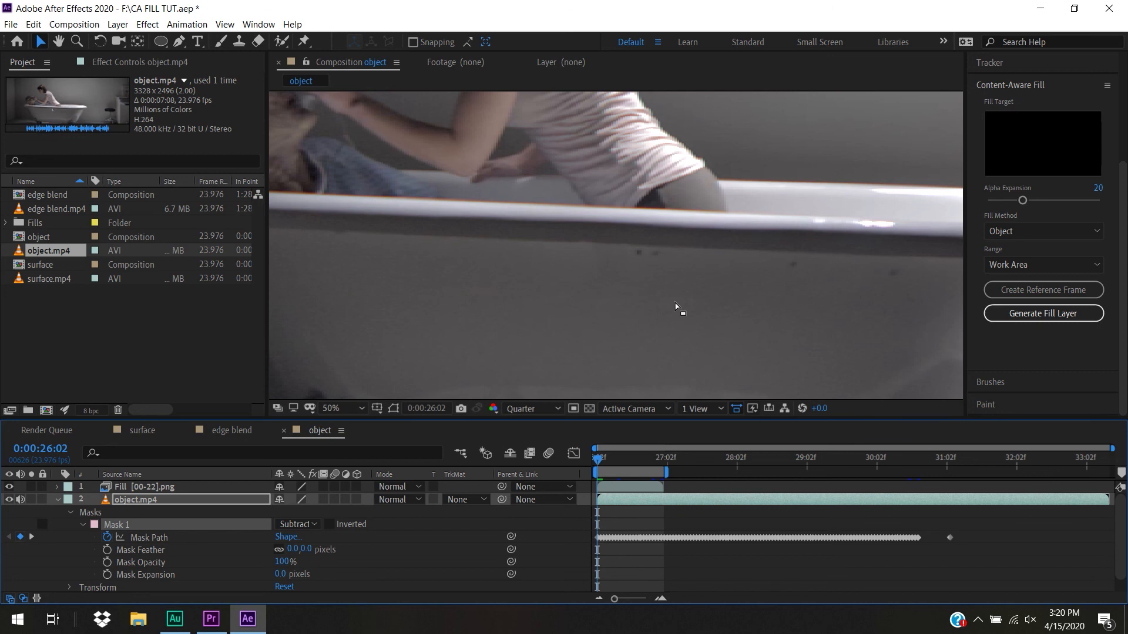
Collapse the object.mp4 layer and apply the Match Grain effect to the generated fill layer
key(comma)
key(comma)
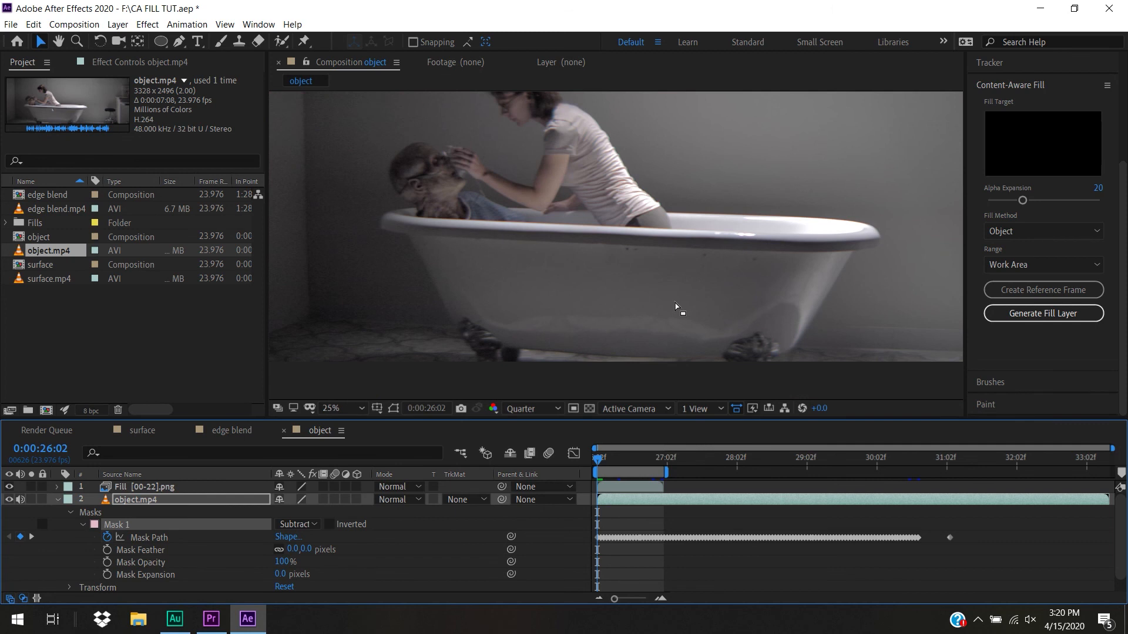
click(57, 498)
click(158, 486)
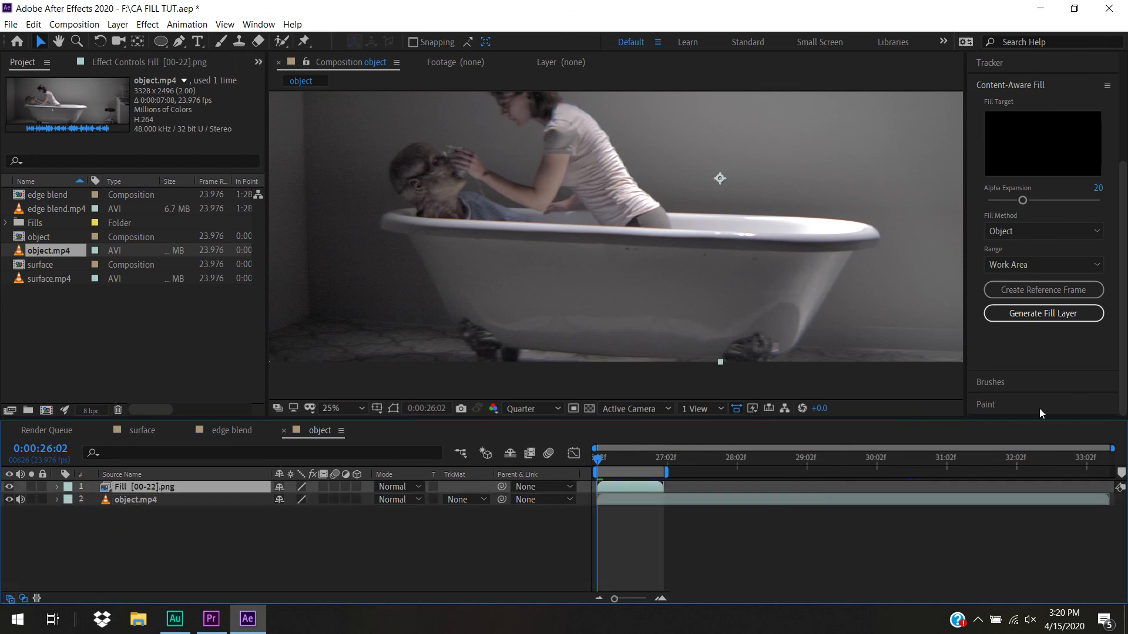
scroll(1046, 176, up, 5)
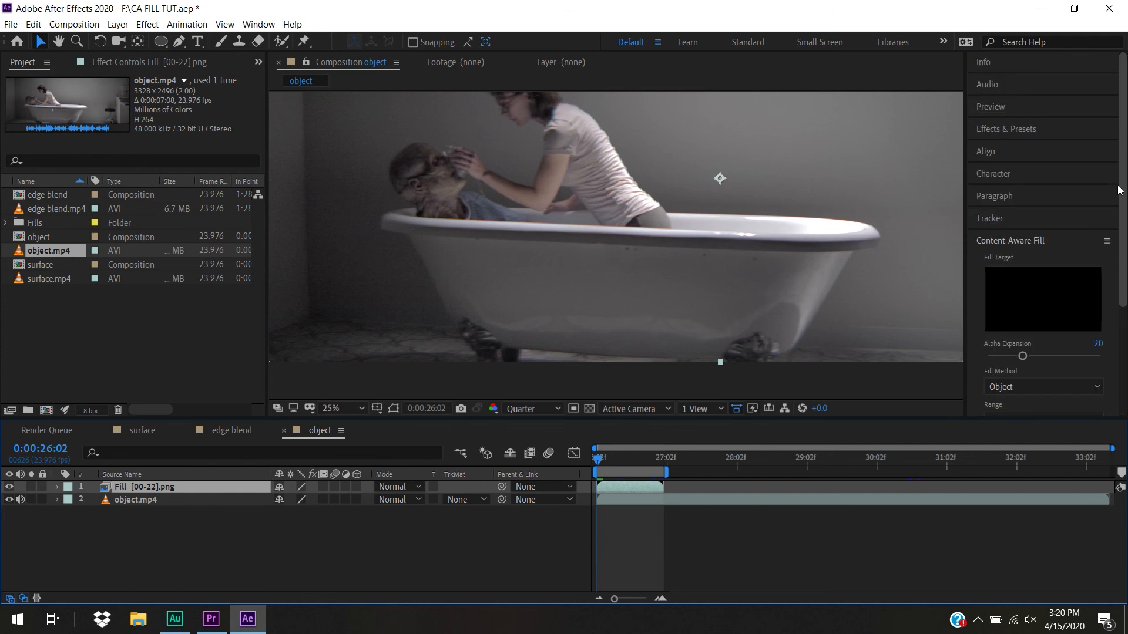
click(1043, 134)
drag(1029, 177, 144, 488)
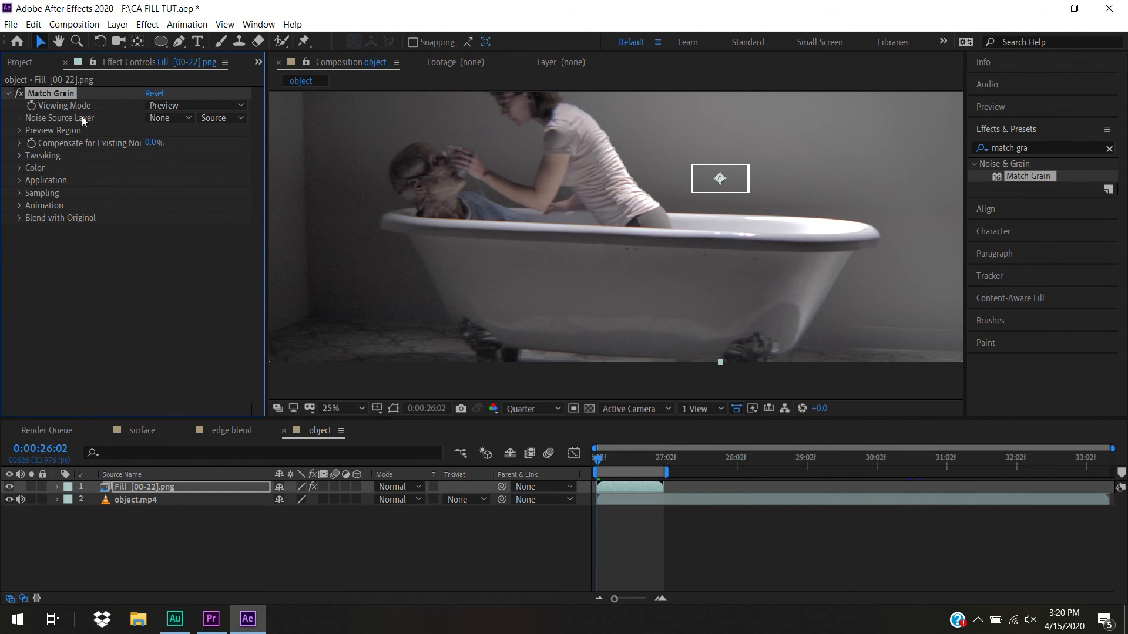
Set Match Grain's noise source layer to object.mp4 and move its preview region onto the bathtub's side over the filled area
click(175, 115)
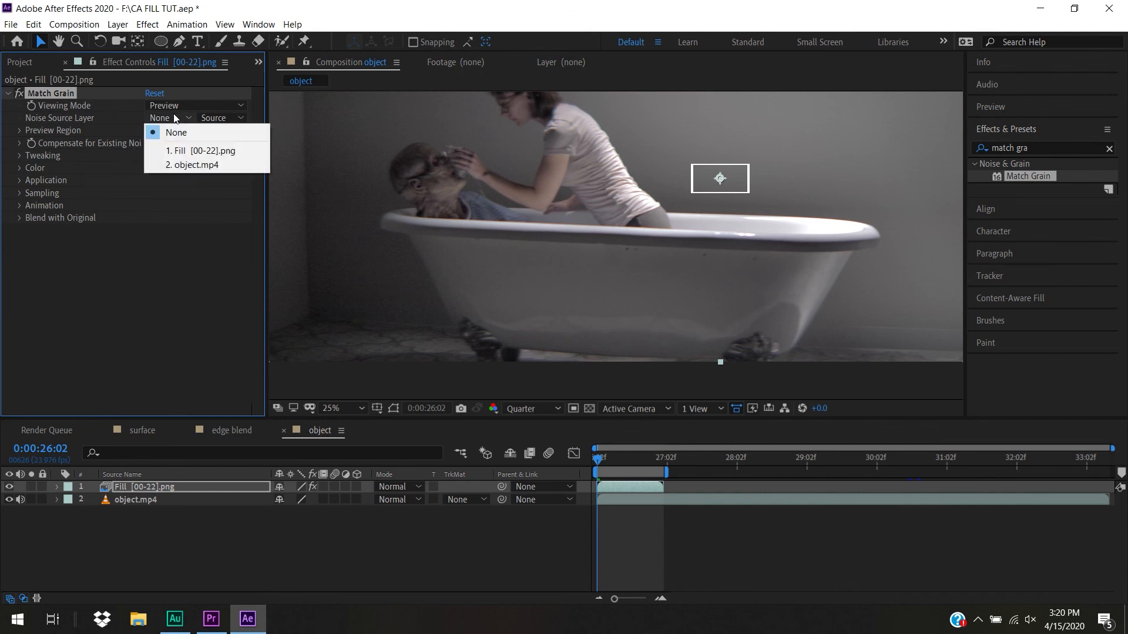
click(192, 163)
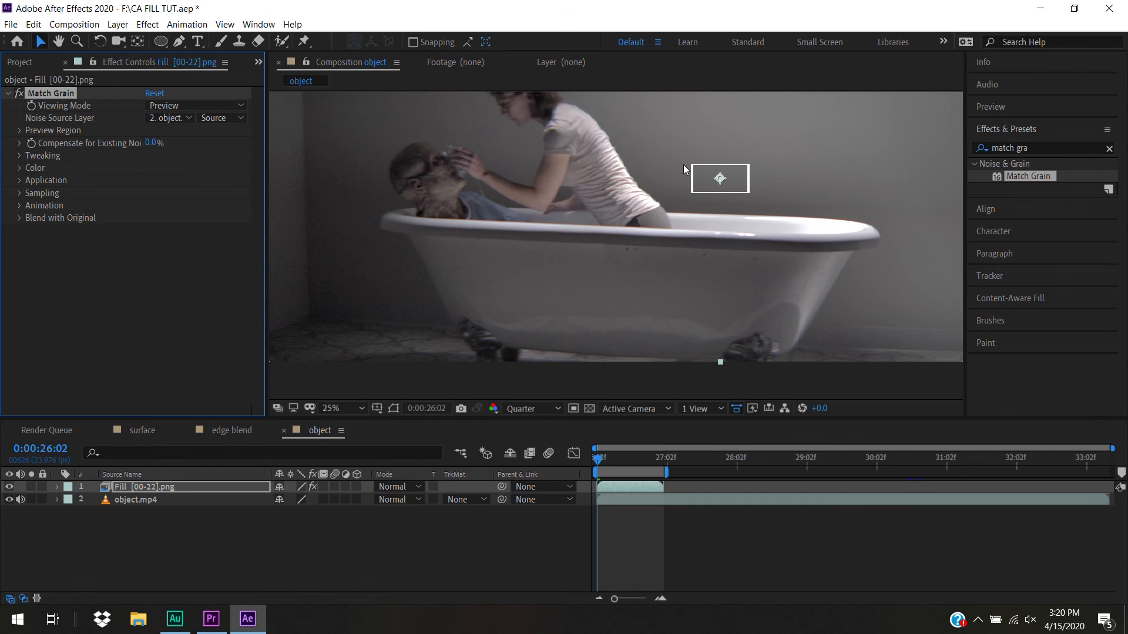
drag(714, 186, 688, 268)
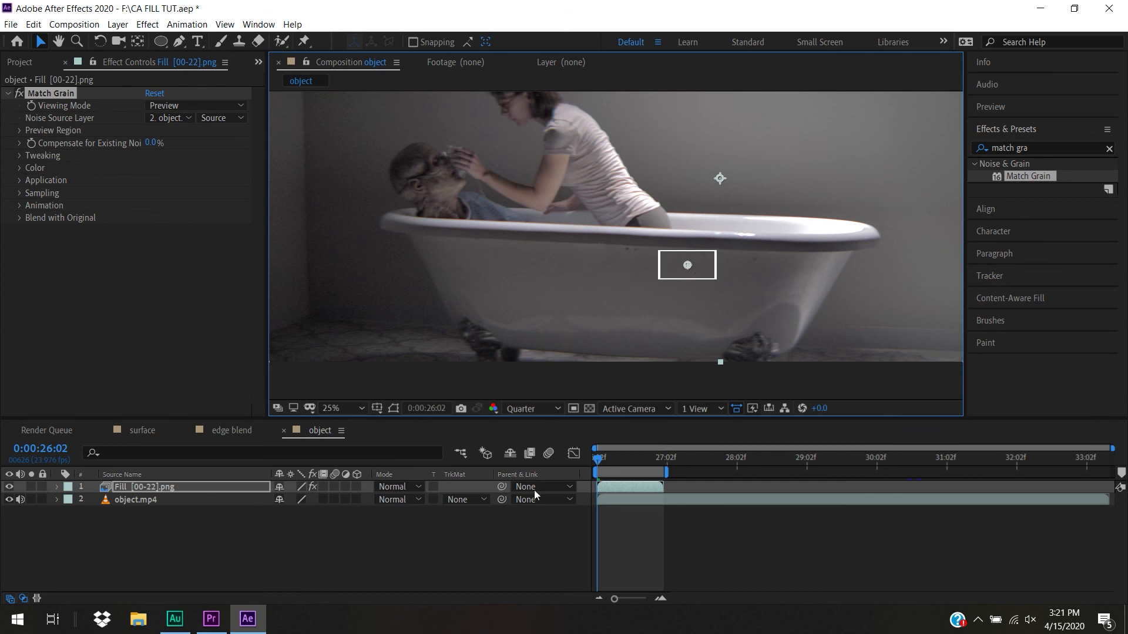
Play the work area from the first frame to check the grain-matched fill on the bathtub
mouse_move(599, 457)
mouse_down()
mouse_move(643, 469)
mouse_move(595, 474)
mouse_up()
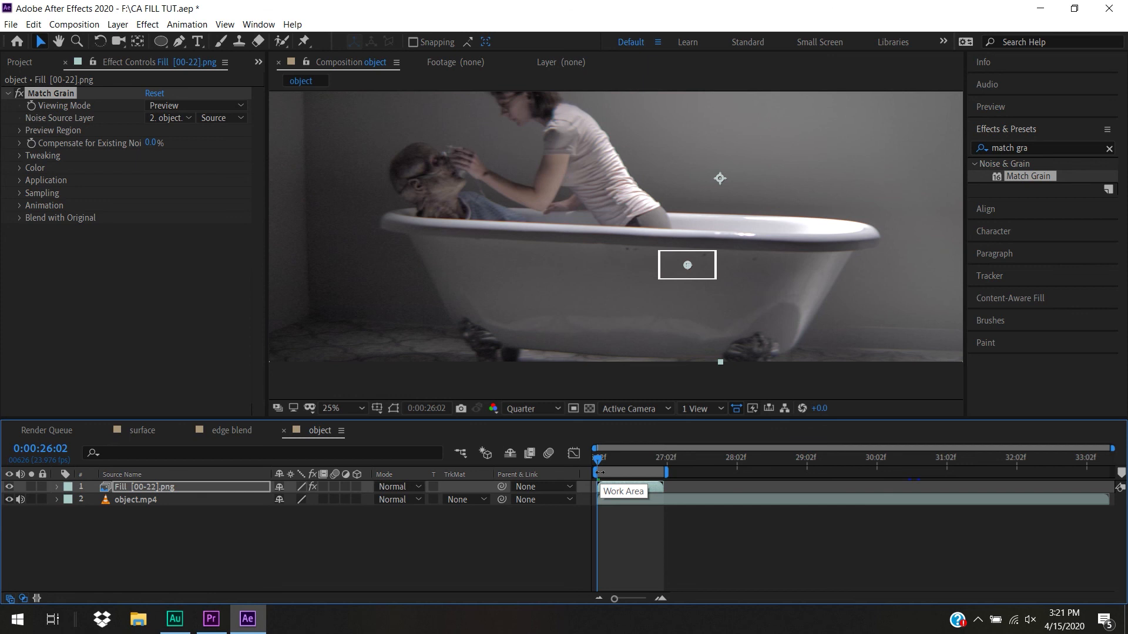
key(space)
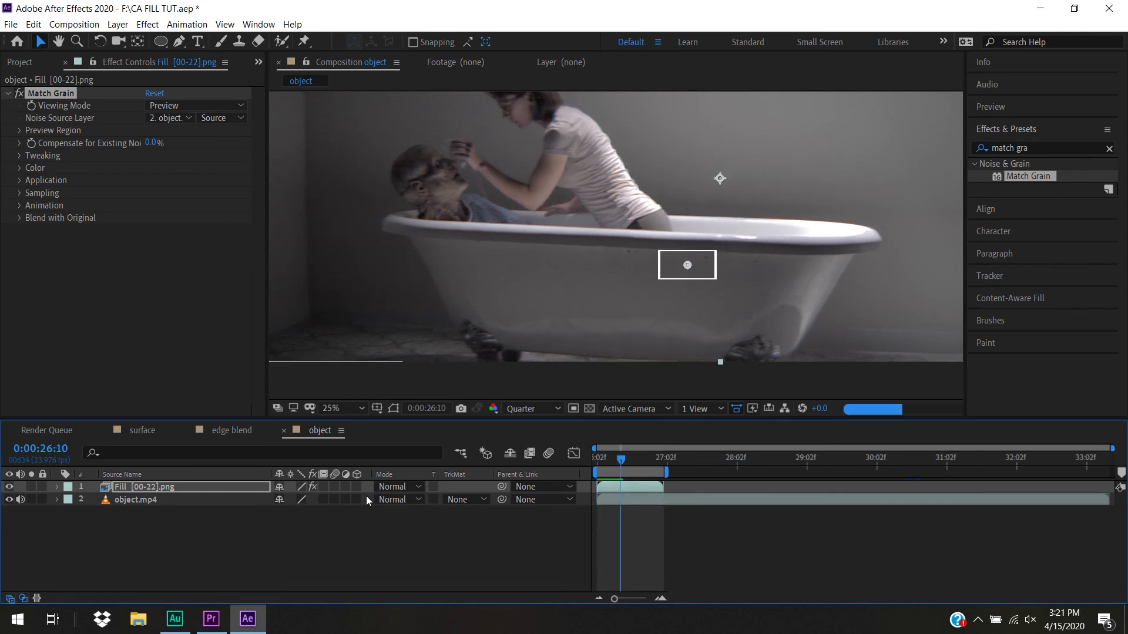